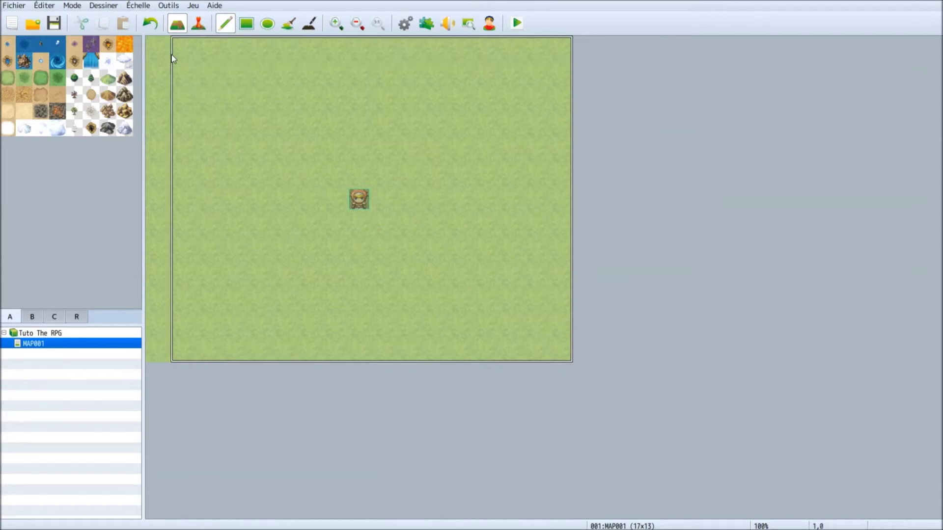
right_drag(166, 52, 550, 348)
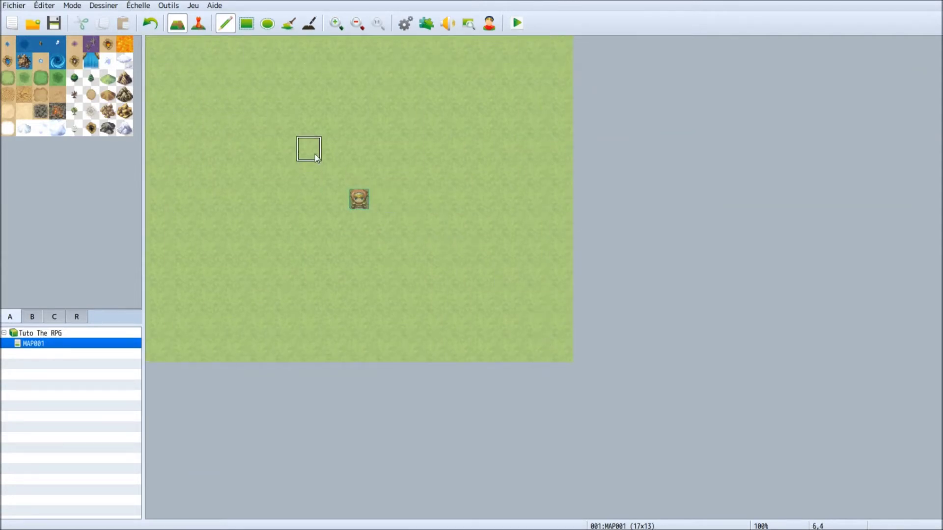
right_drag(321, 160, 420, 247)
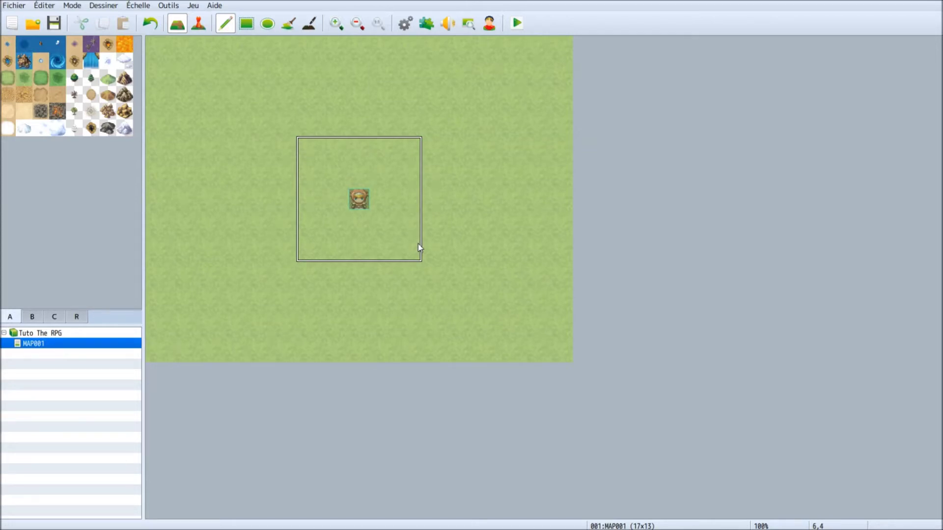
right_click(350, 168)
right_drag(321, 163, 407, 244)
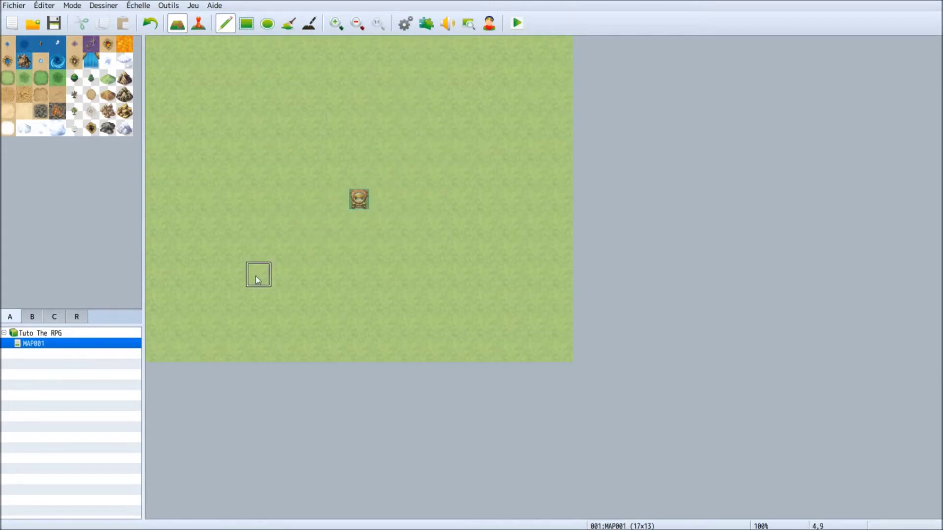
- Open the project database and look through the Acteurs, Termes, Types, Év. Communs, États and Animations categories
click(406, 24)
click(245, 96)
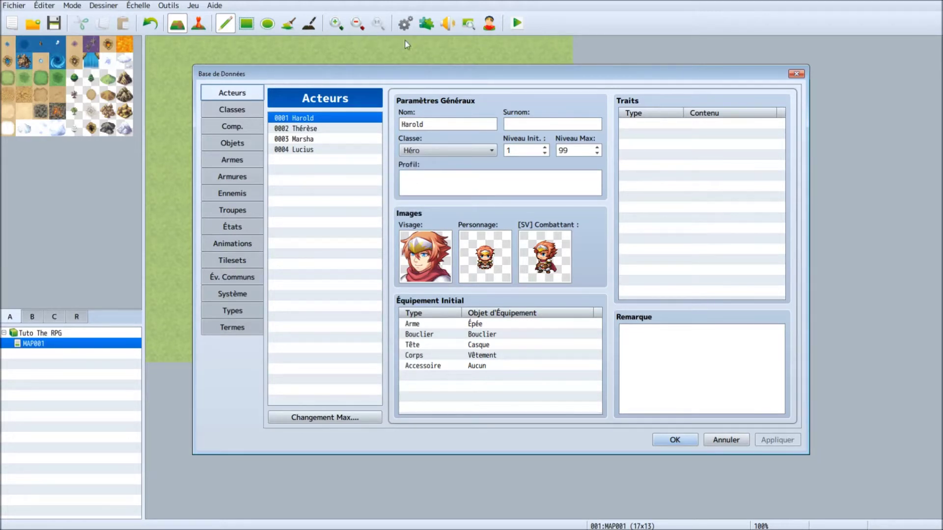
click(230, 328)
click(230, 310)
click(233, 278)
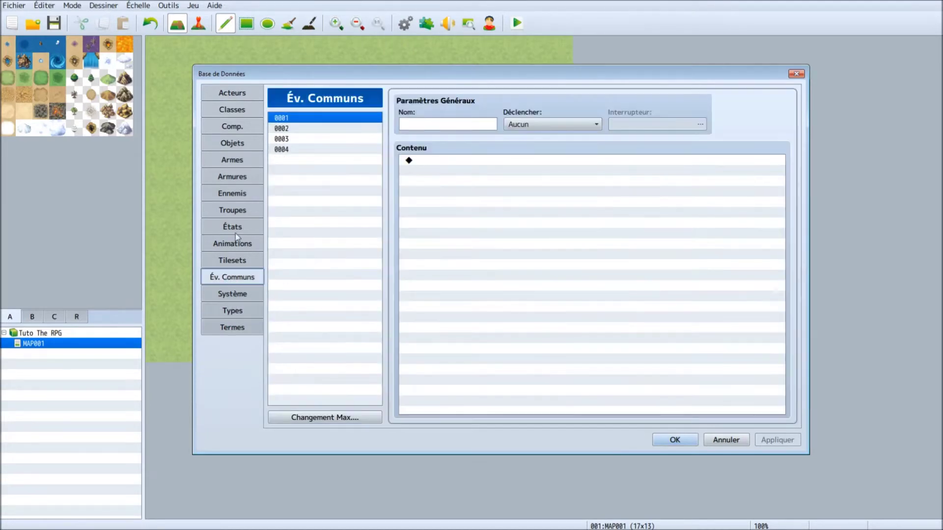
click(239, 231)
click(243, 244)
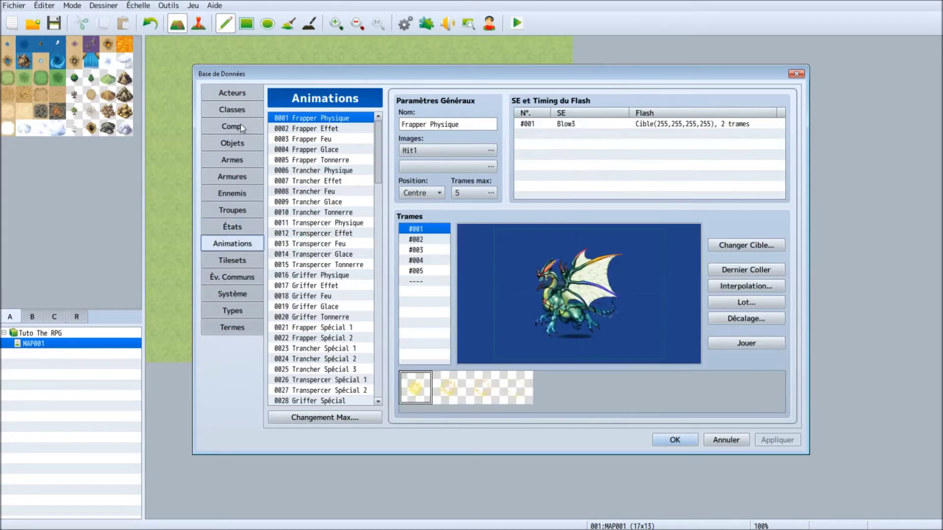
- Compare the Acteurs and Classes categories and examine the Héro, Guerrier, Mage and Prêtre classes
click(252, 92)
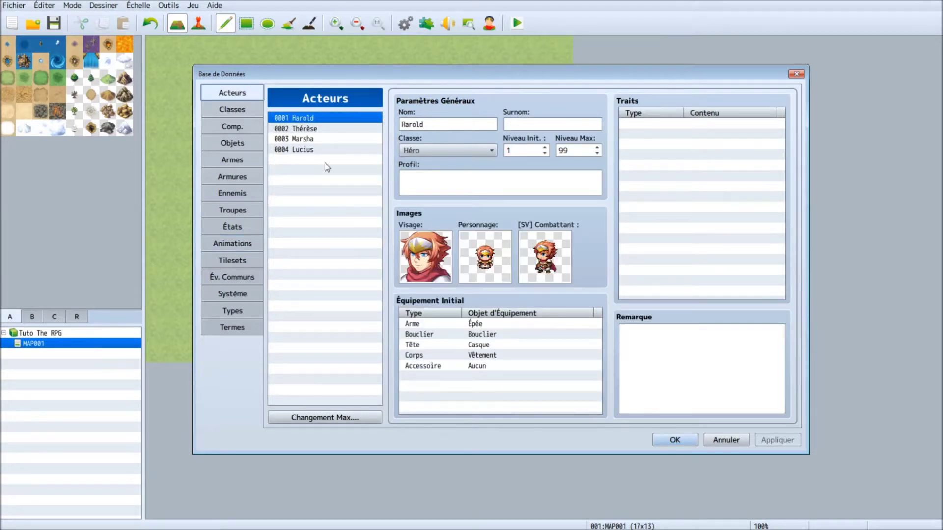
click(248, 109)
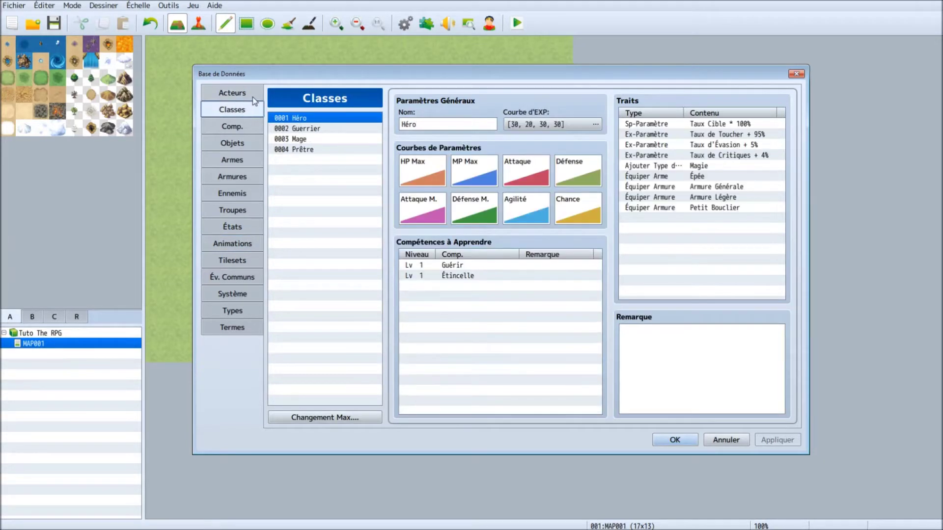
click(253, 94)
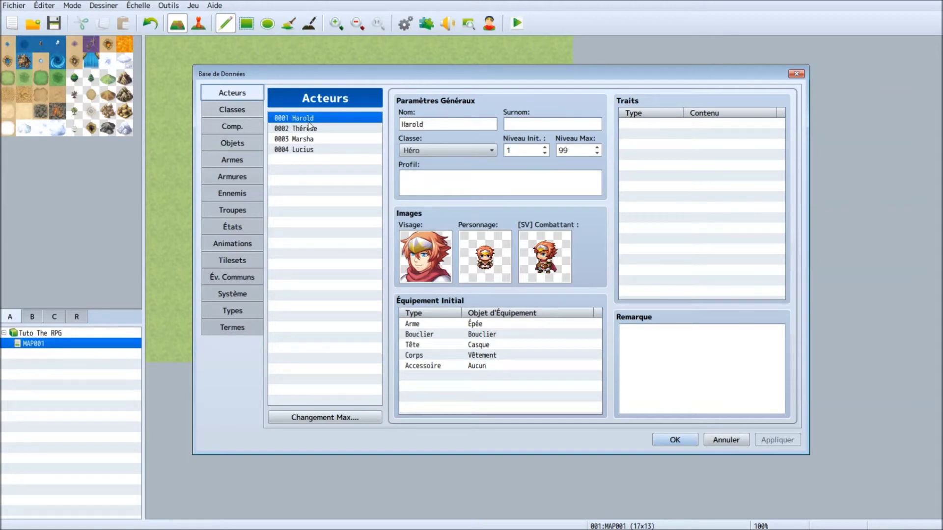
click(232, 109)
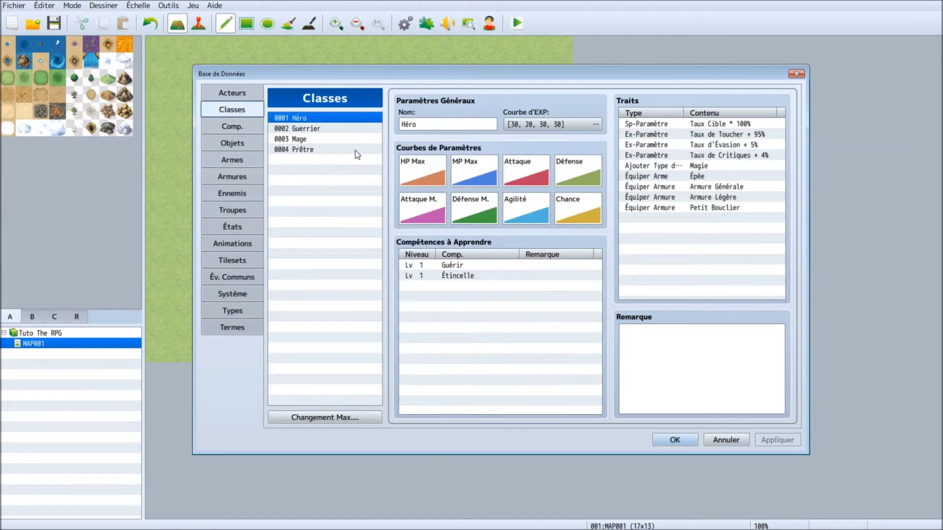
click(221, 95)
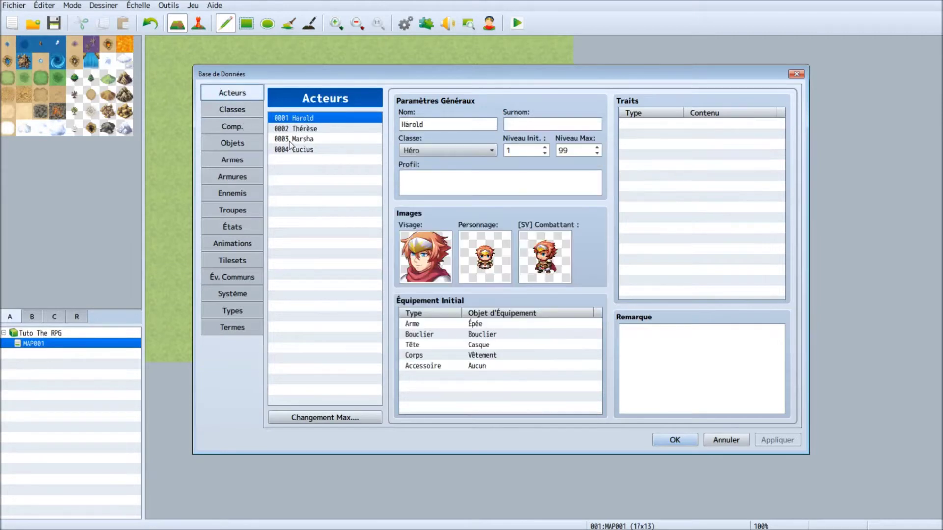
click(227, 112)
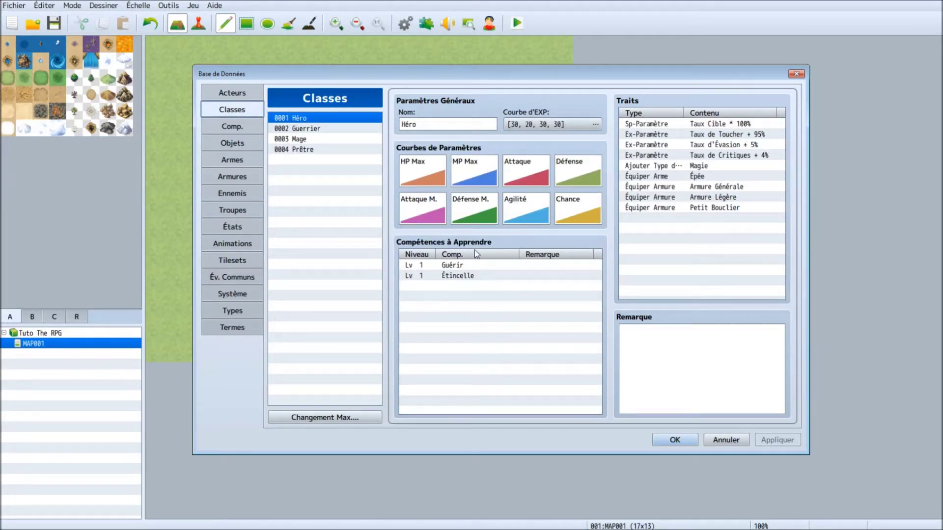
mouse_move(474, 249)
click(310, 128)
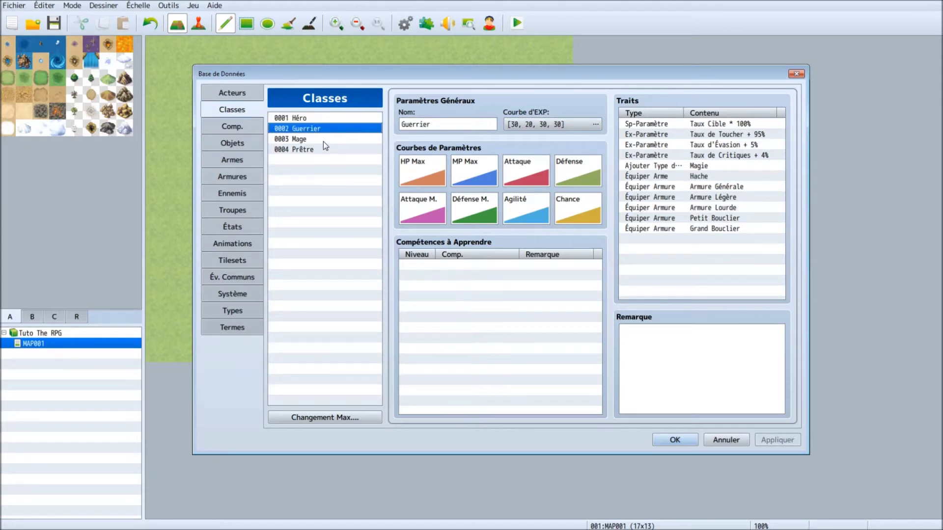
click(323, 140)
click(328, 150)
click(322, 118)
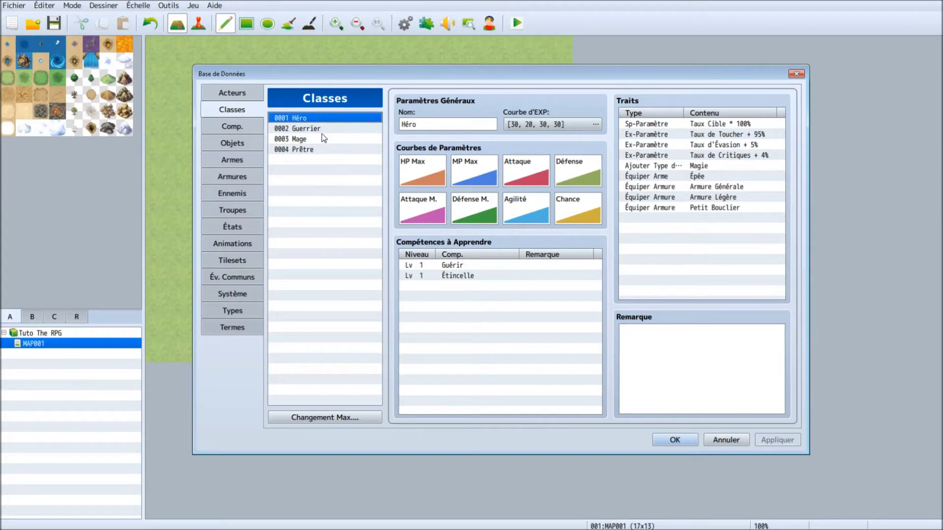
- Examine the class, images and initial equipment of each of the four default actors
click(233, 92)
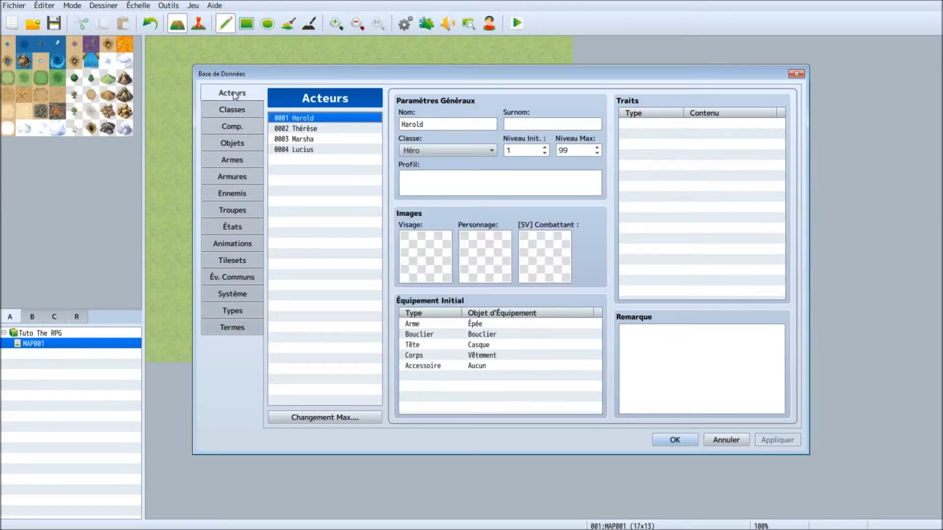
click(317, 128)
click(315, 122)
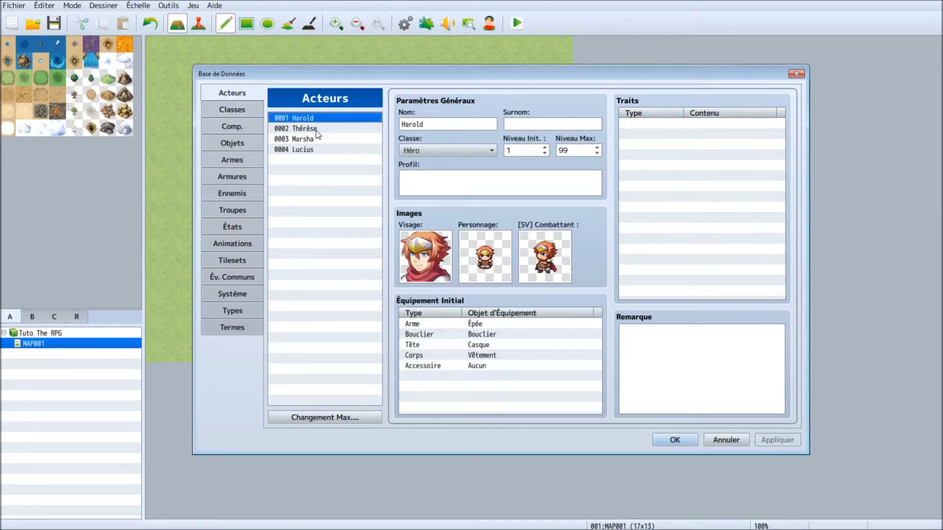
click(315, 128)
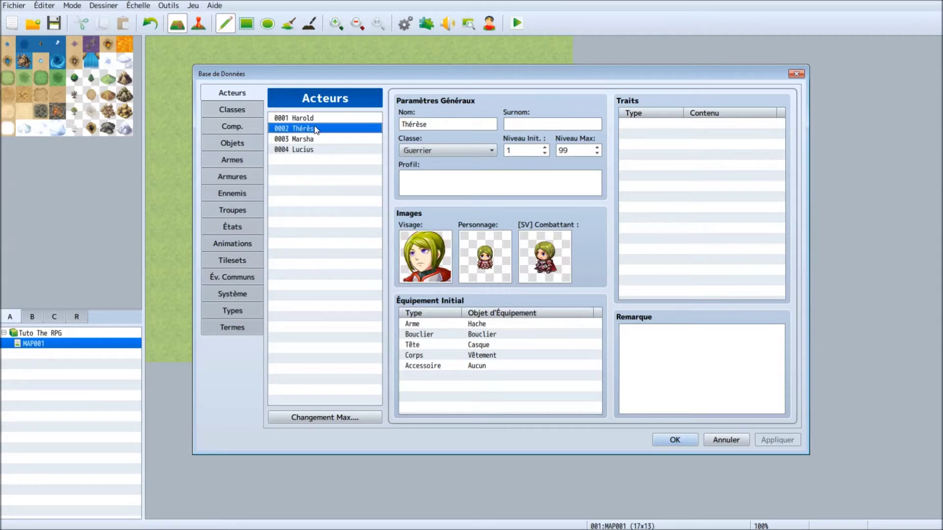
click(316, 139)
click(316, 150)
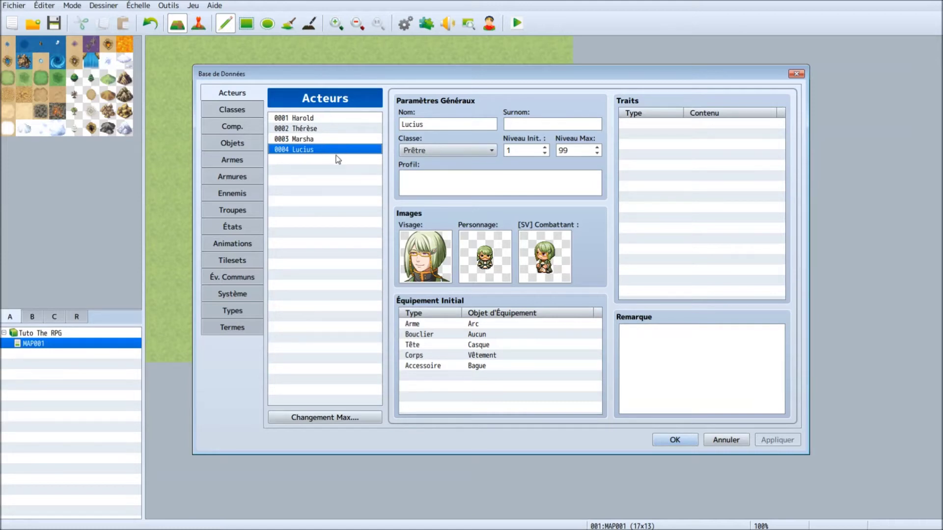
- Raise the maximum number of actors in the database to 10
click(347, 416)
text(10)
click(285, 431)
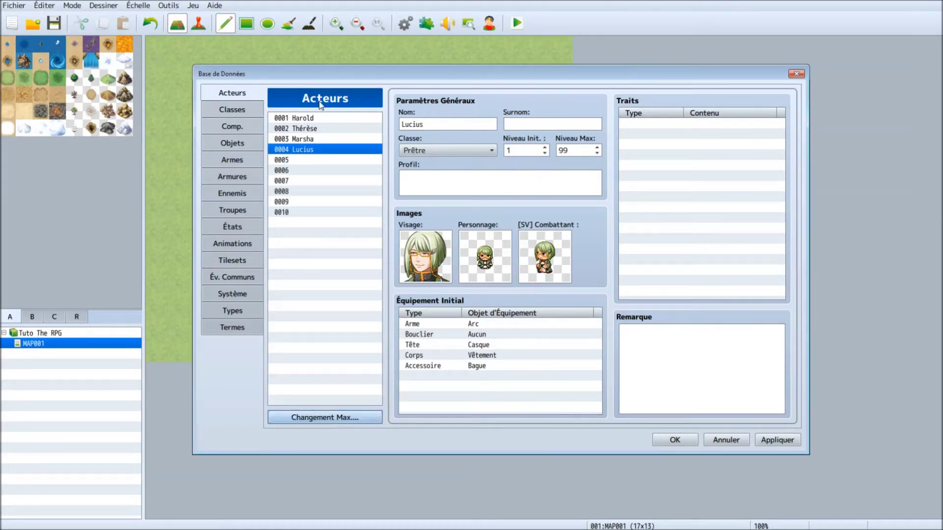
- Name actor 0005 with a row of dashes as a separator, keep the maximum at 10, and select actor 0006
click(297, 159)
click(402, 125)
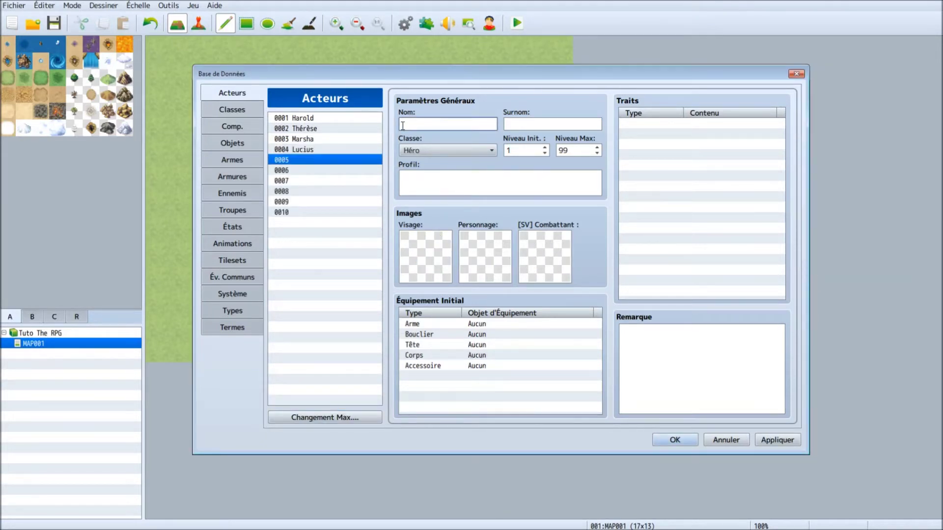
text(------------------)
click(319, 415)
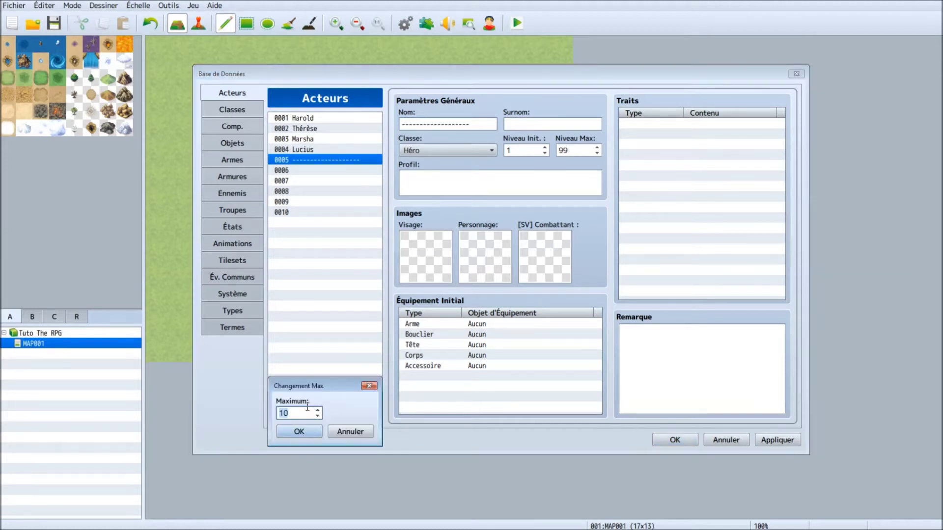
click(300, 430)
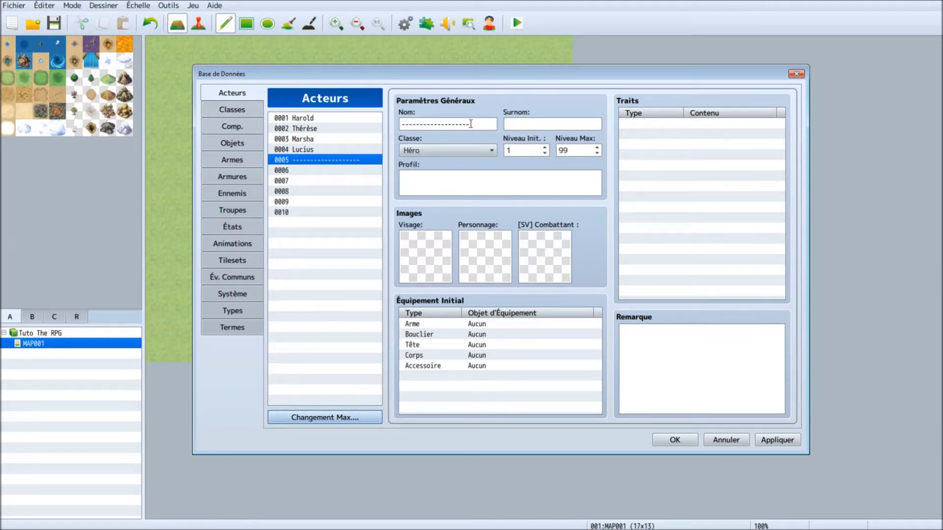
click(333, 169)
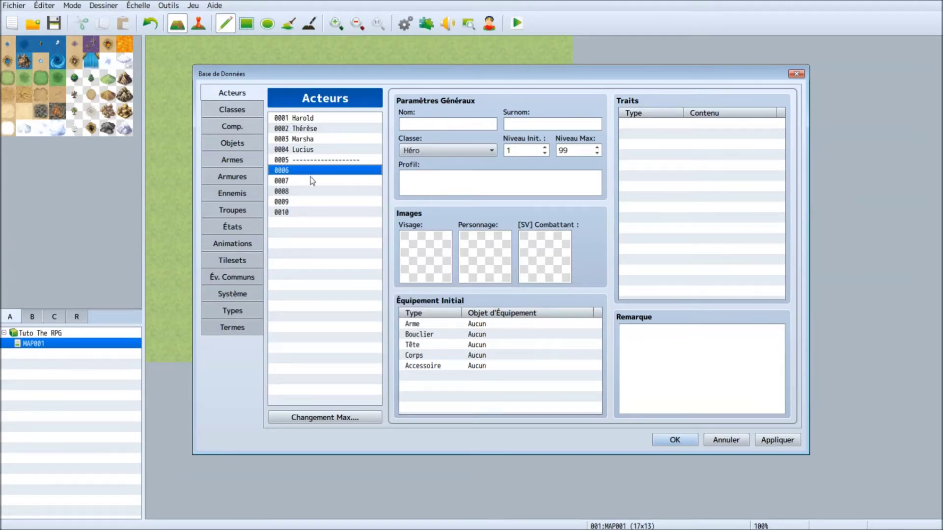
key(Tab)
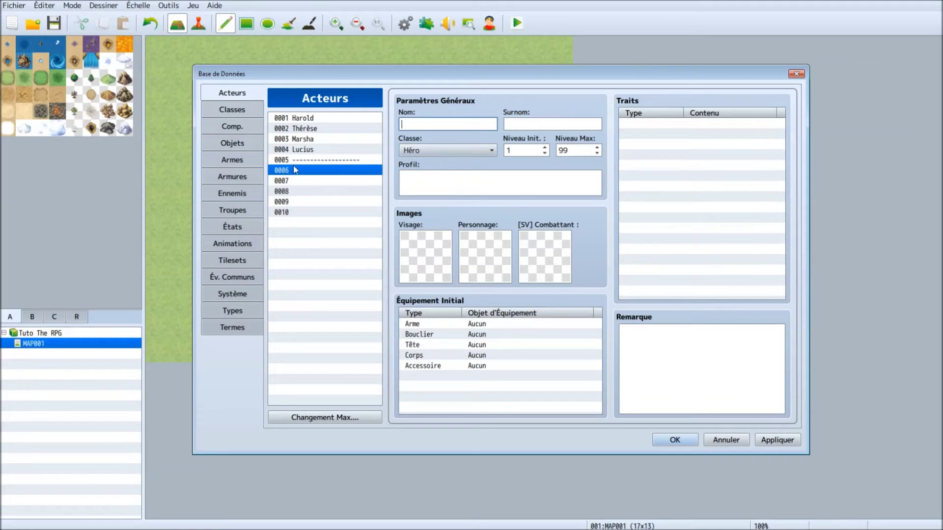
- Raise the maximum number of classes in the database to 10
click(251, 110)
click(325, 417)
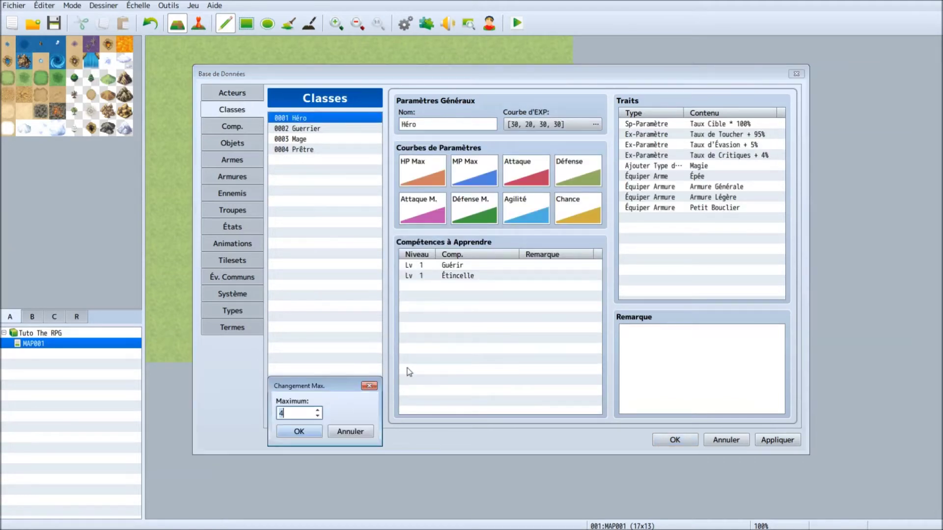
text(10)
key(Return)
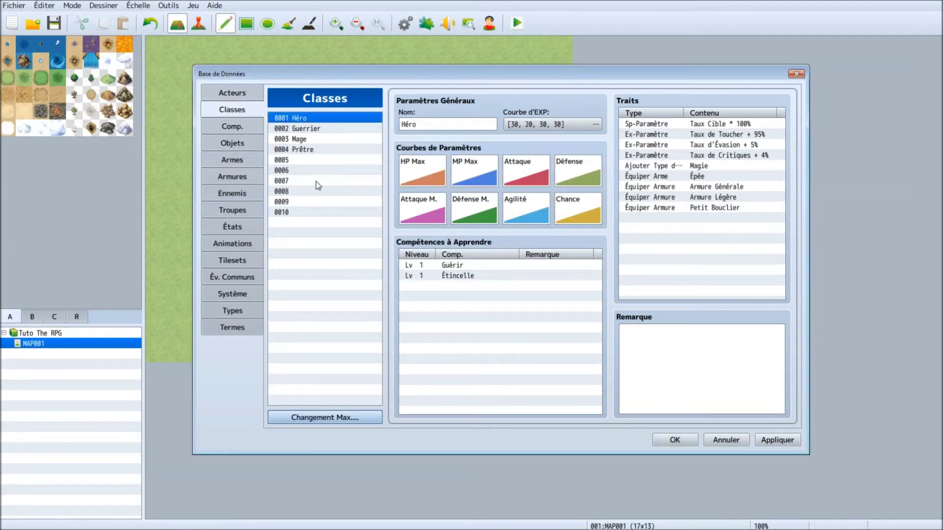
- Name class 0005 with a row of dashes as a separator below the default classes
click(314, 160)
click(469, 123)
text(--------------------)
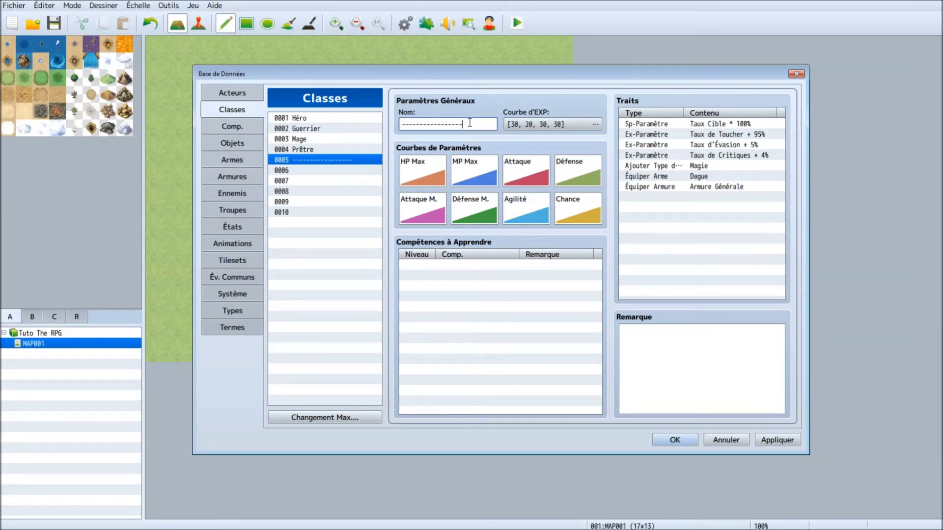
- Name class 0006 "Classe d'exemple"
click(304, 170)
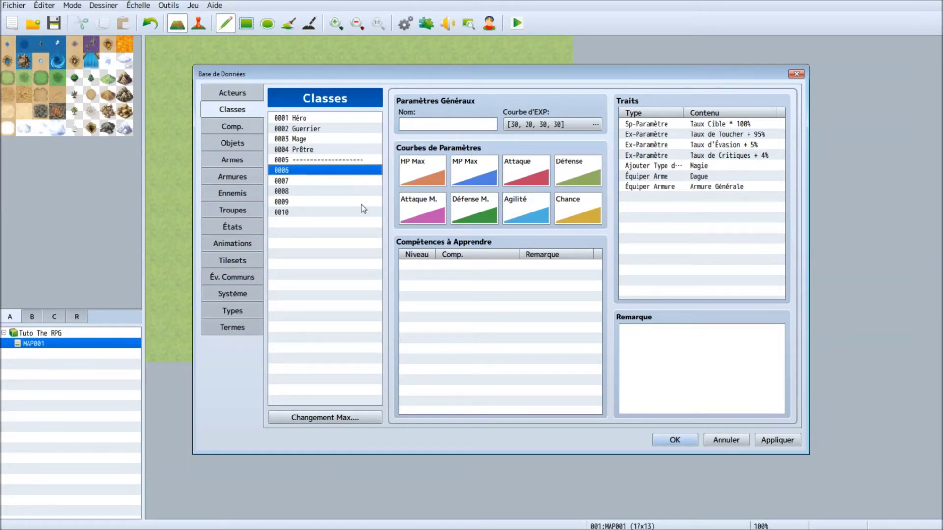
click(477, 121)
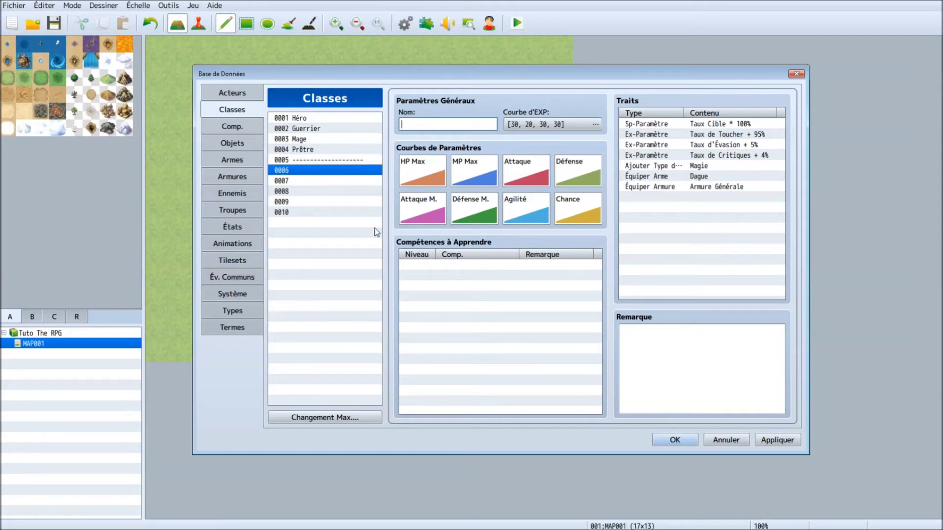
text(Héoros)
key(BackSpace)
key(BackSpace)
key(BackSpace)
text(Classe d'exemple)
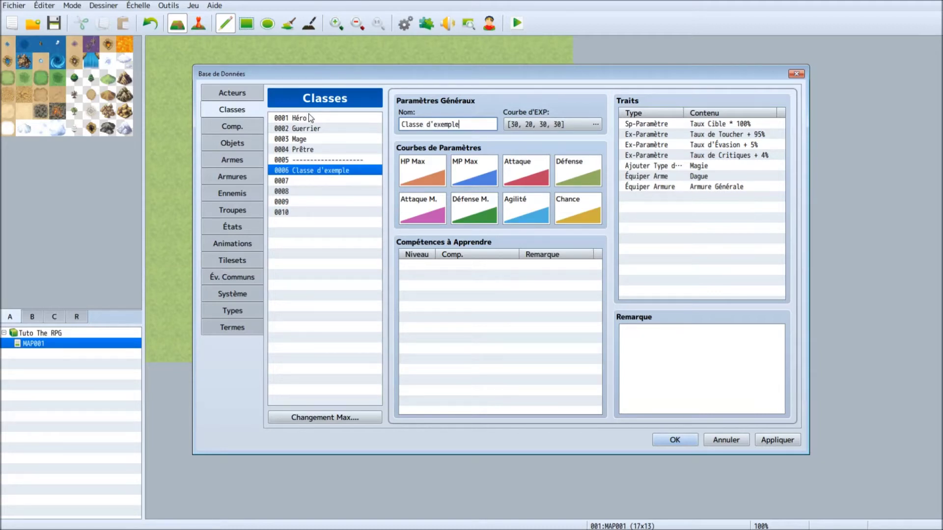
- Compare Classe d'exemple with the Héro class and examine its default traits from Taux Cible to Taux de Critiques
click(308, 118)
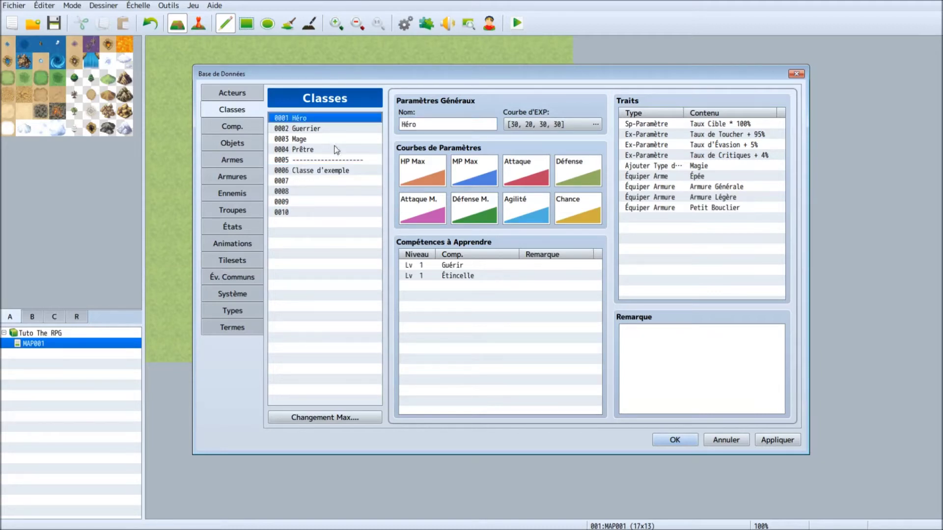
click(338, 172)
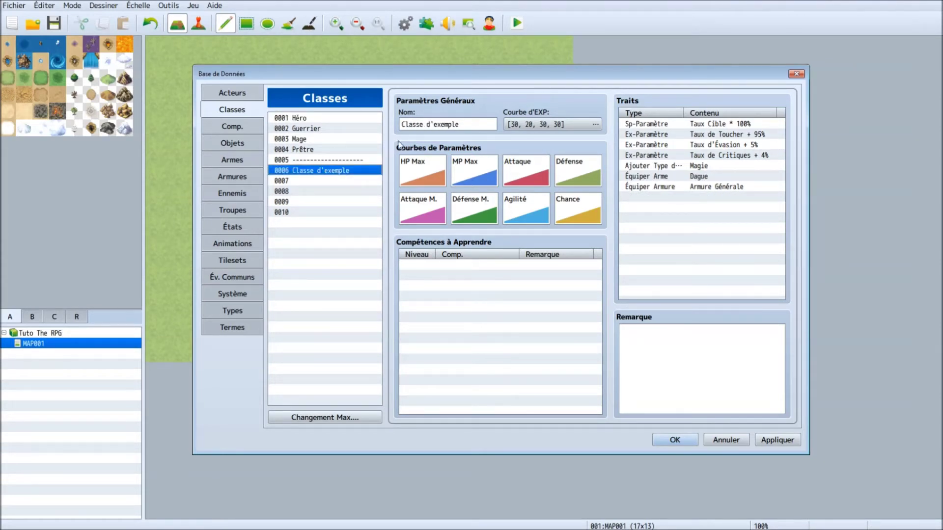
click(311, 119)
click(332, 171)
click(656, 125)
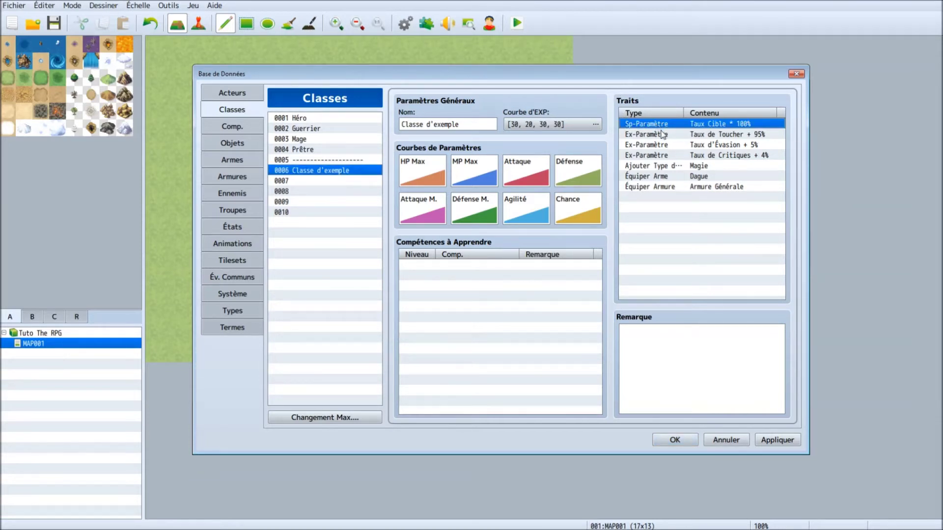
key(Down)
key(Down)
key(Down)
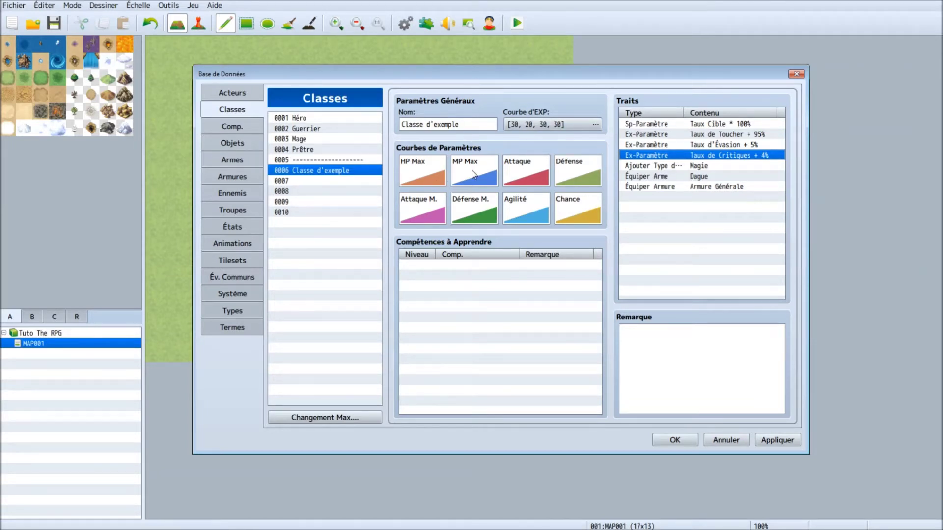
- Examine the HP Max curve generator's end values and growth type slider without applying a new curve
double_click(433, 185)
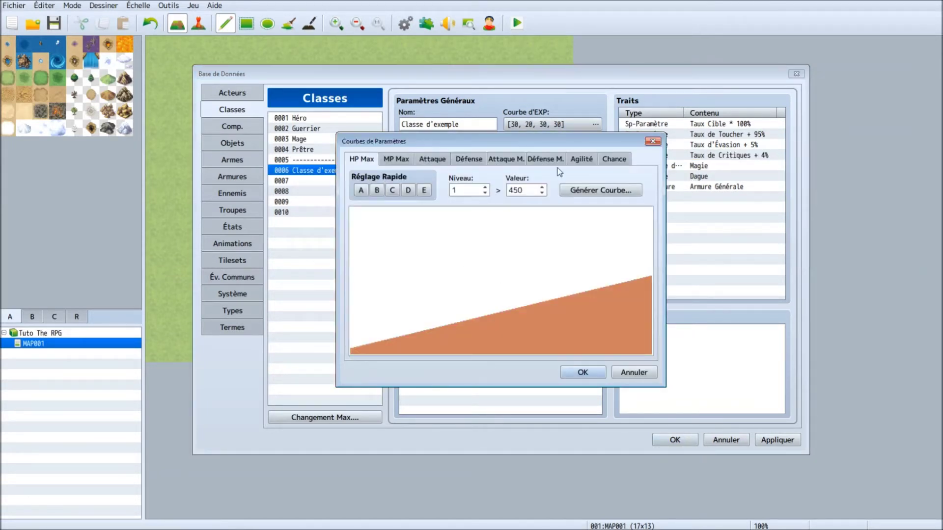
click(572, 192)
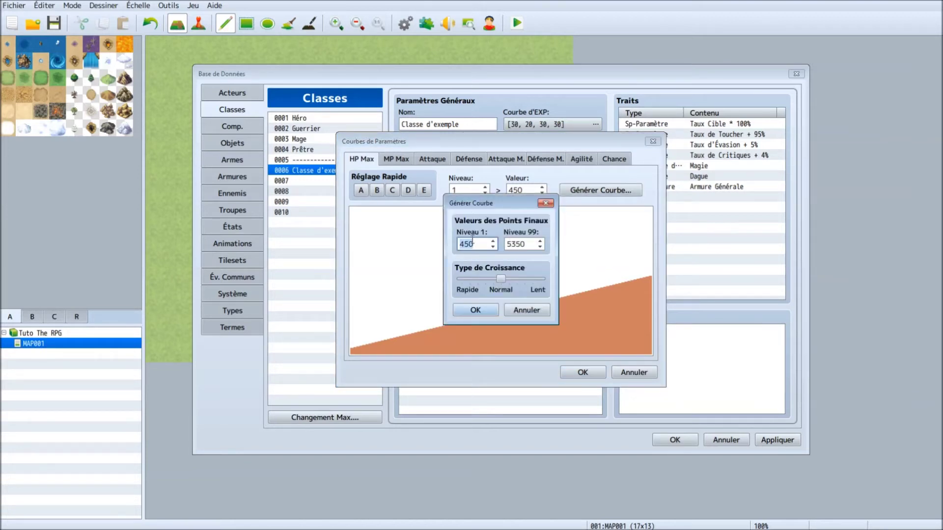
click(501, 280)
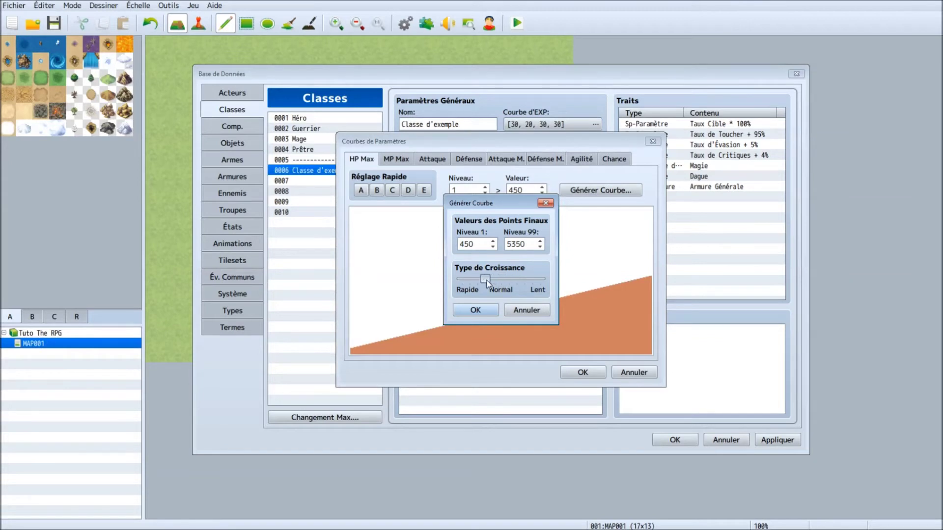
click(542, 317)
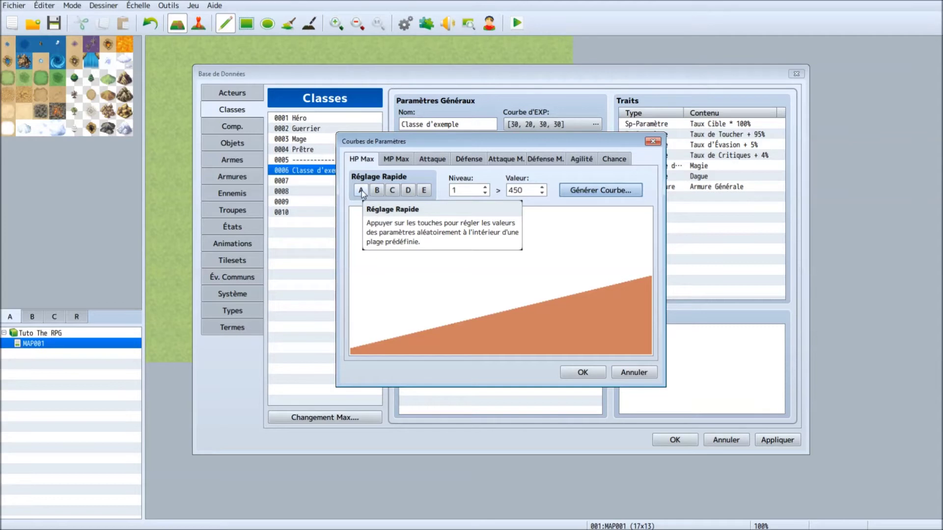
- Try quick settings A and E on HP Max, and apply quick setting C to the HP Max, MP Max, Attaque and Défense curves
click(361, 190)
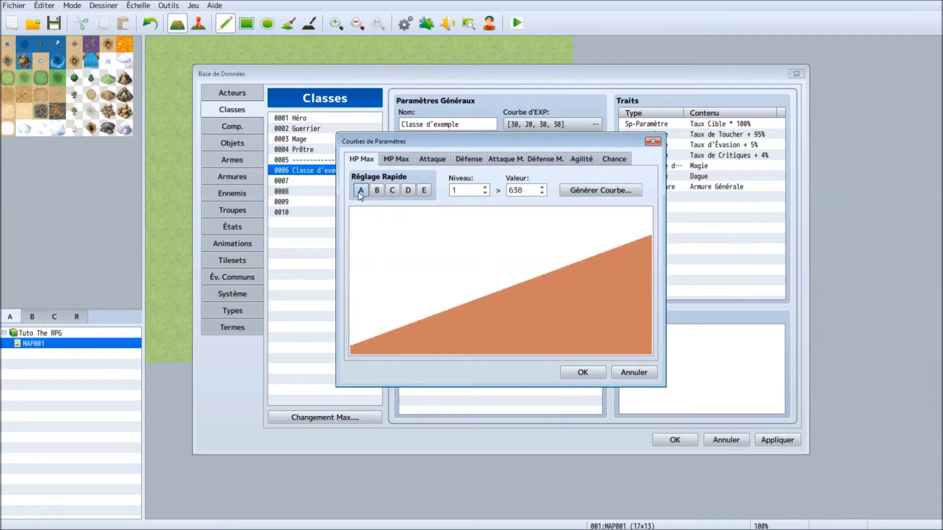
click(425, 191)
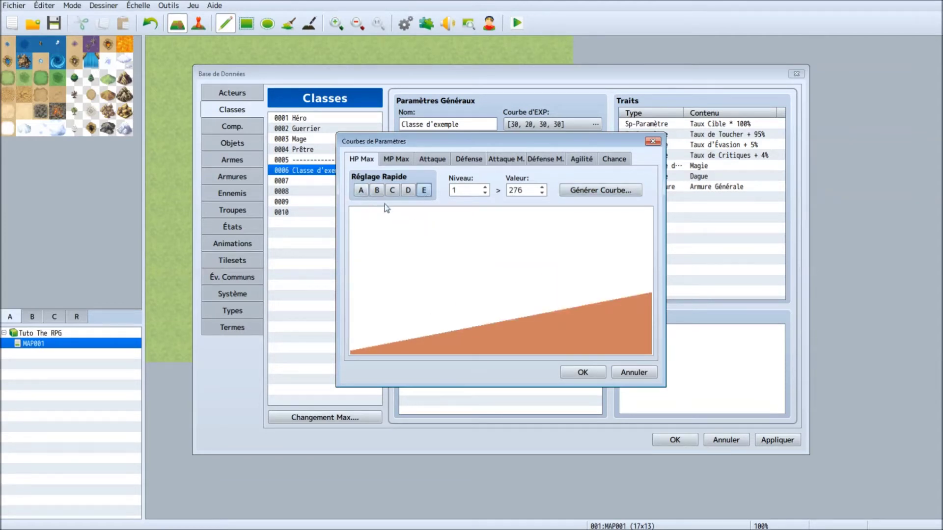
click(391, 191)
click(395, 159)
click(392, 191)
click(432, 159)
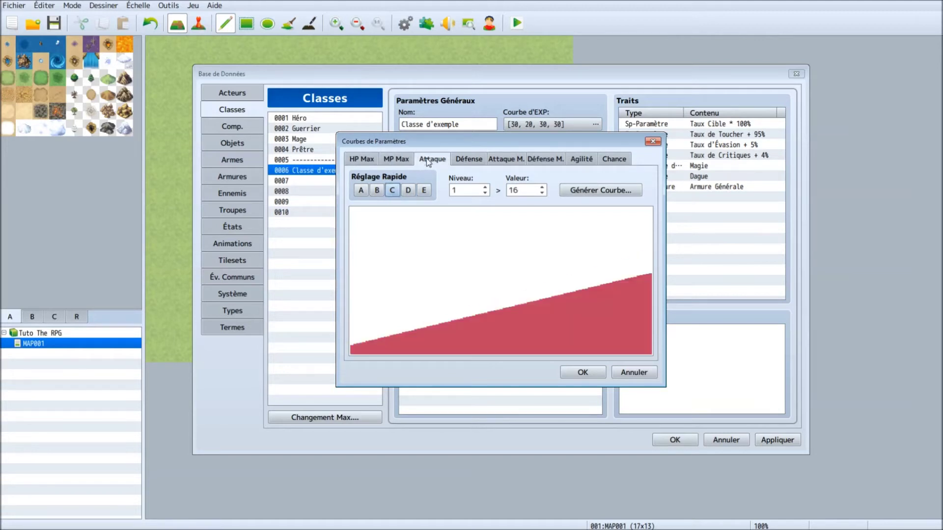
click(392, 190)
click(471, 159)
click(392, 191)
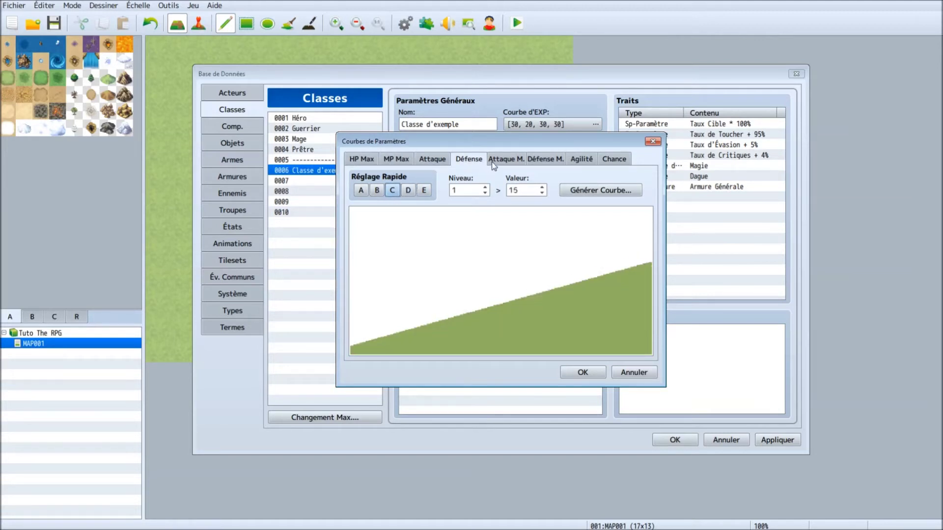
- Apply quick setting C to the Attaque M., Défense M., Agilité and Chance curves and accept the parameter curves
click(506, 159)
click(392, 190)
click(538, 159)
click(392, 191)
click(581, 159)
click(392, 190)
click(391, 190)
click(392, 191)
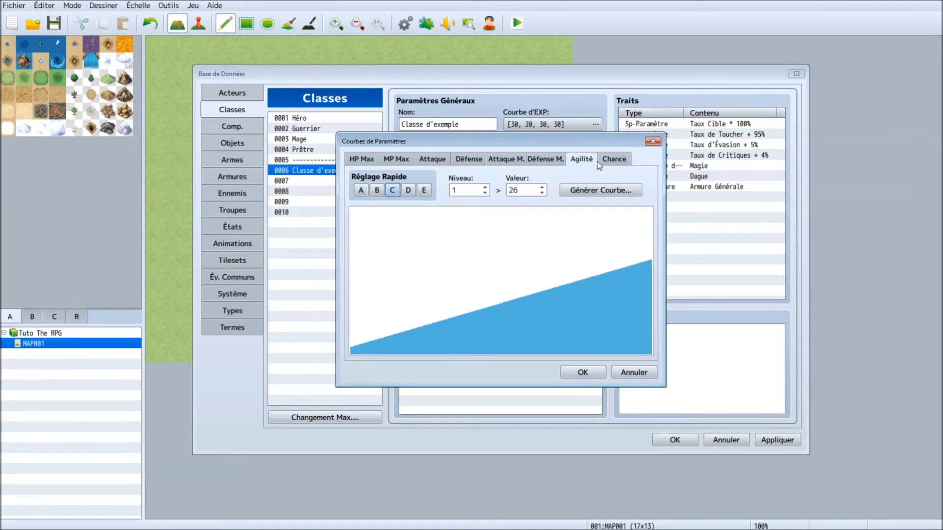
click(613, 159)
click(392, 191)
click(392, 191)
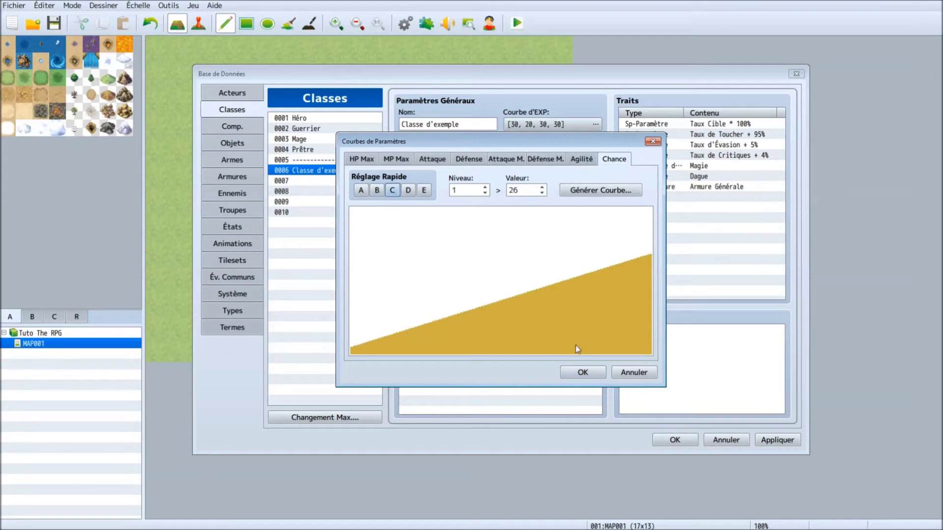
click(583, 372)
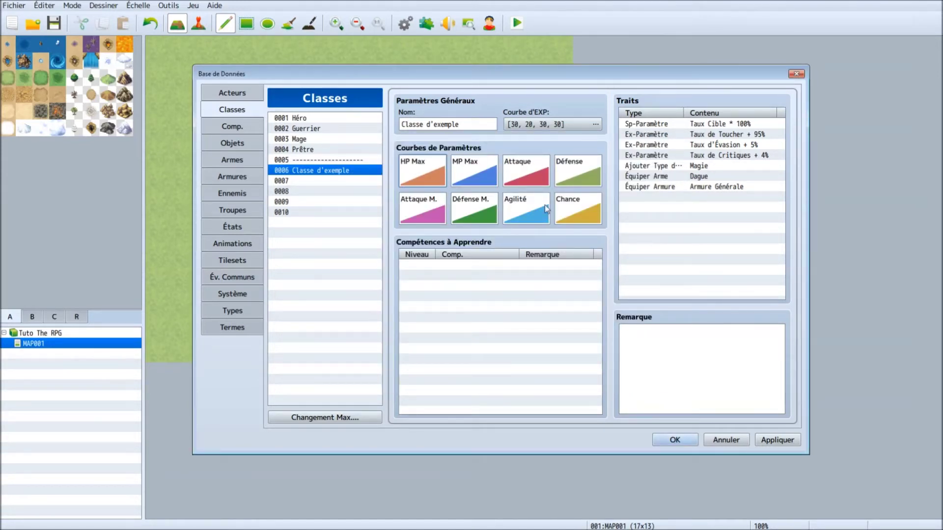
- Examine the skills available for Classe d'exemple to learn without adding any entry
double_click(526, 268)
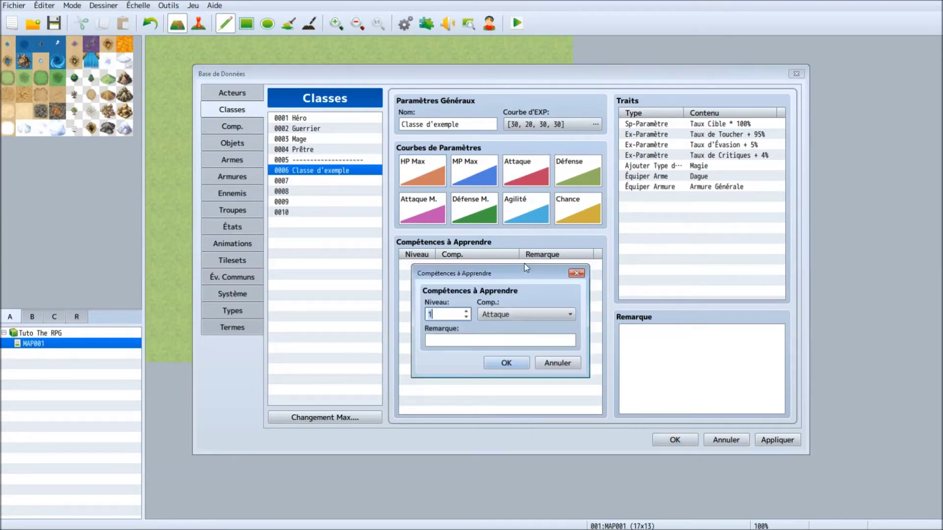
click(510, 315)
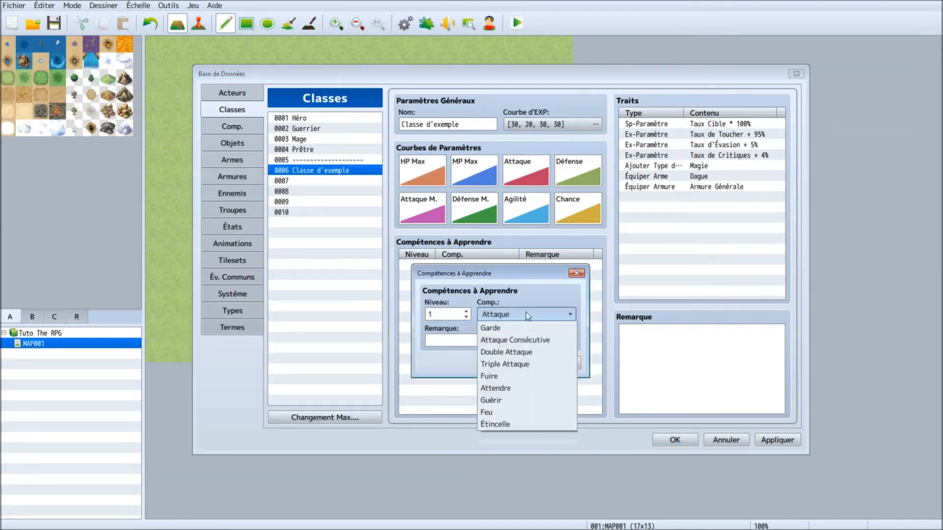
click(519, 307)
click(566, 364)
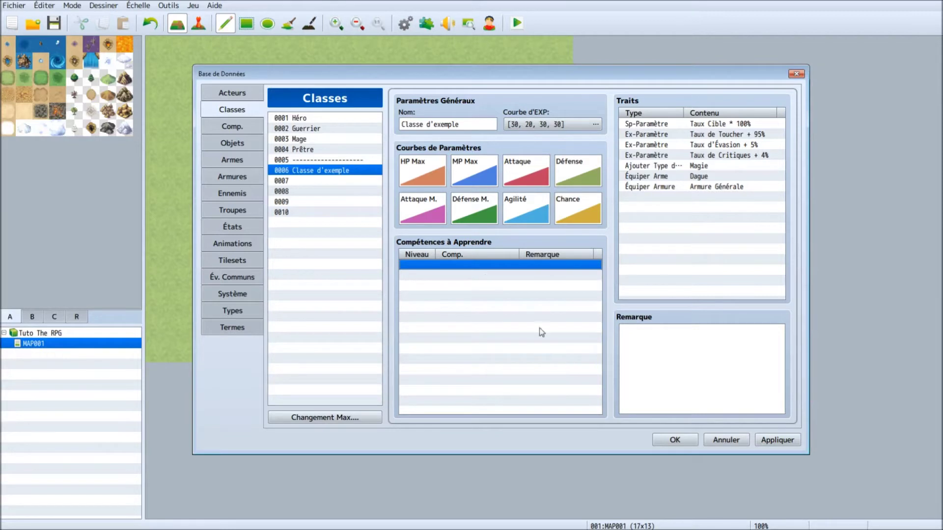
double_click(452, 274)
click(512, 313)
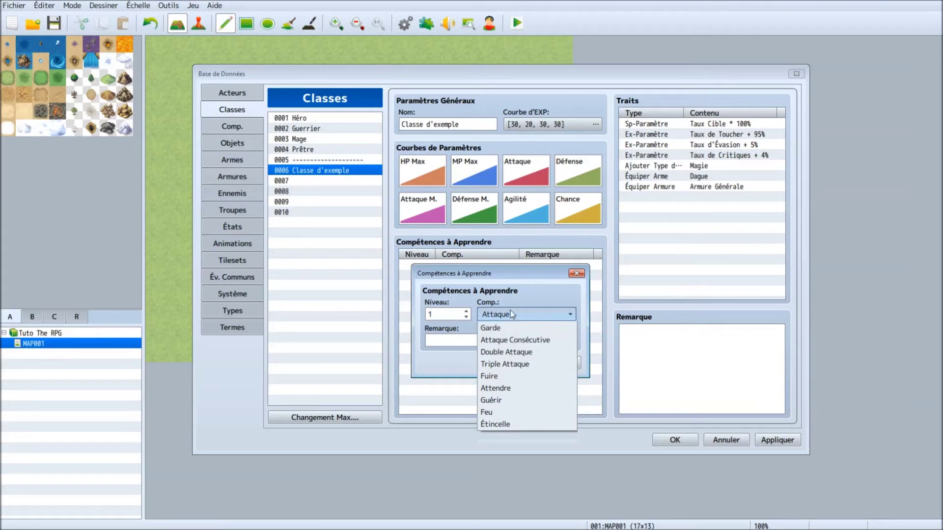
click(517, 314)
click(557, 363)
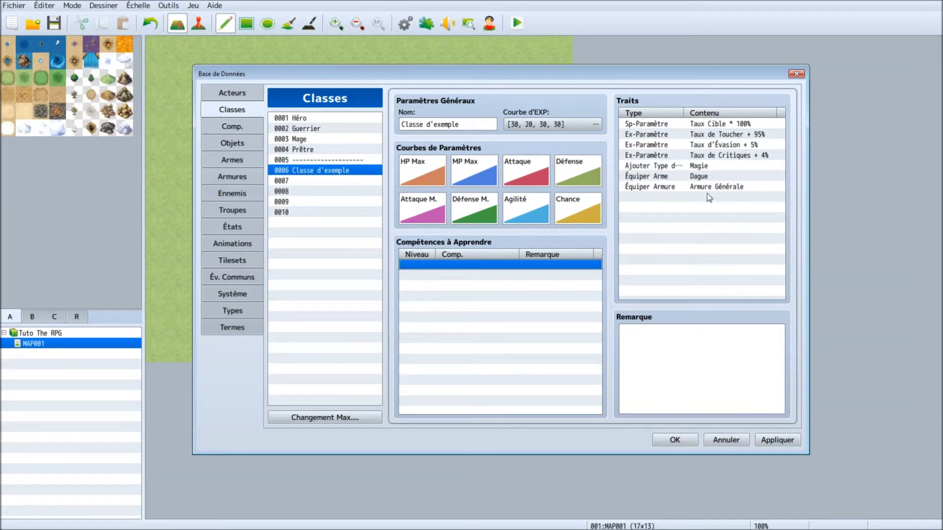
- Review the Magie skill type, Dague weapon and Armure Générale armor traits of Classe d'exemple
click(677, 167)
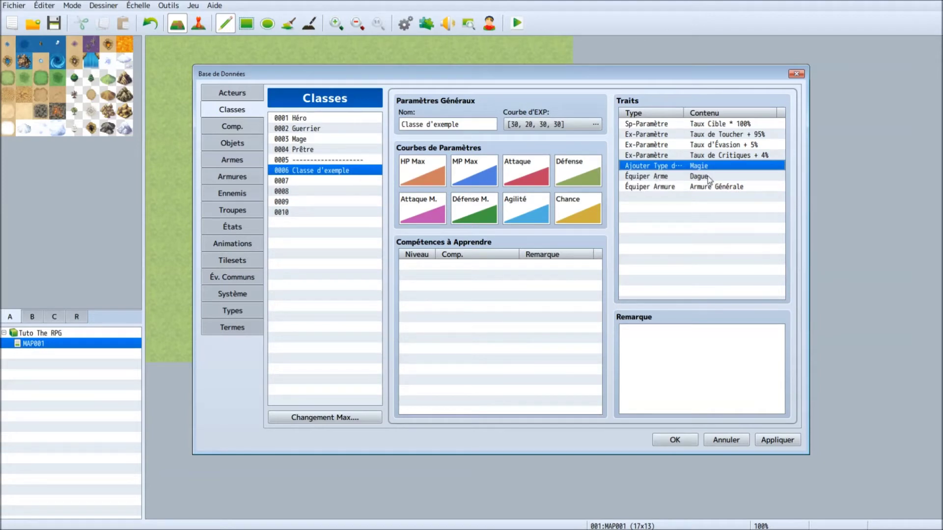
click(713, 188)
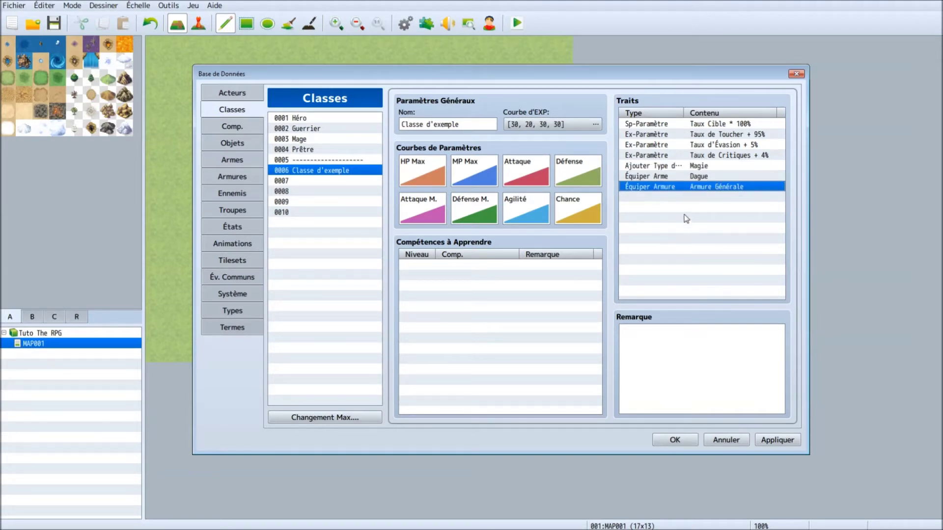
click(675, 177)
click(709, 168)
click(709, 187)
click(709, 177)
click(705, 189)
click(706, 166)
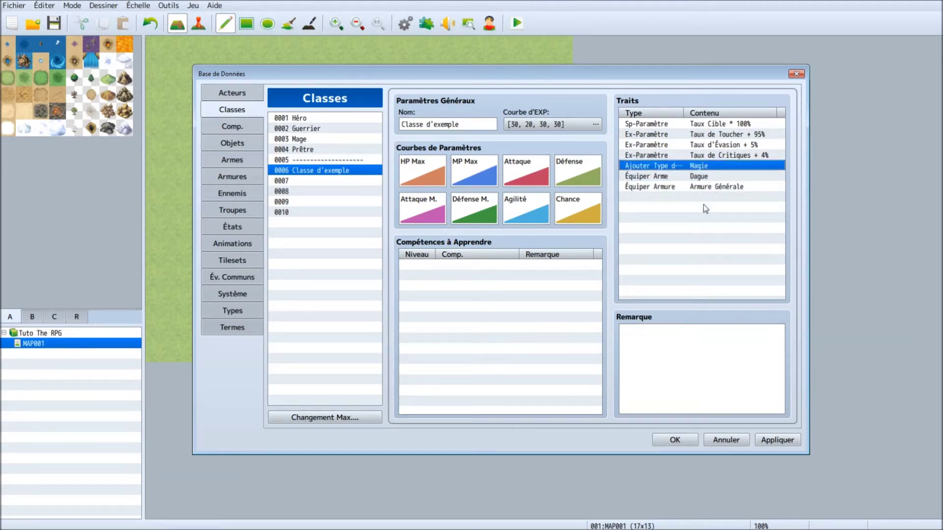
click(687, 177)
click(699, 188)
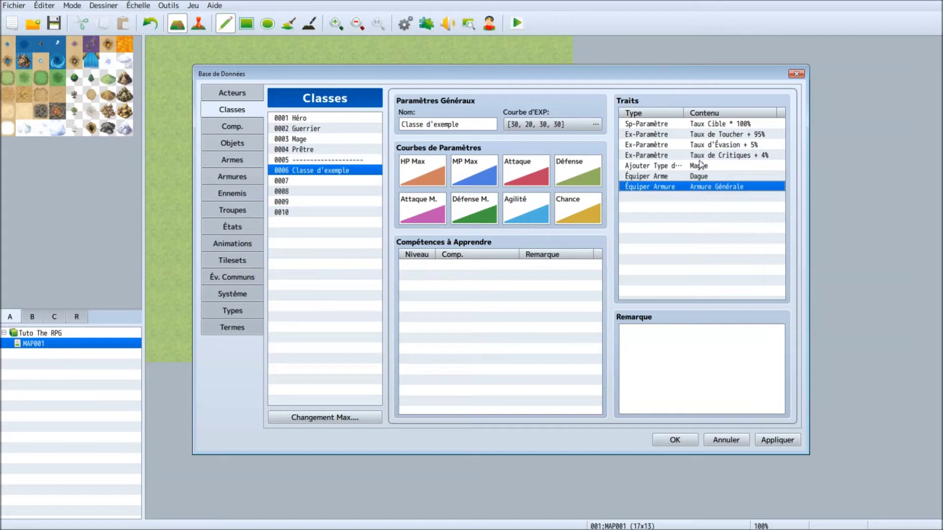
click(702, 166)
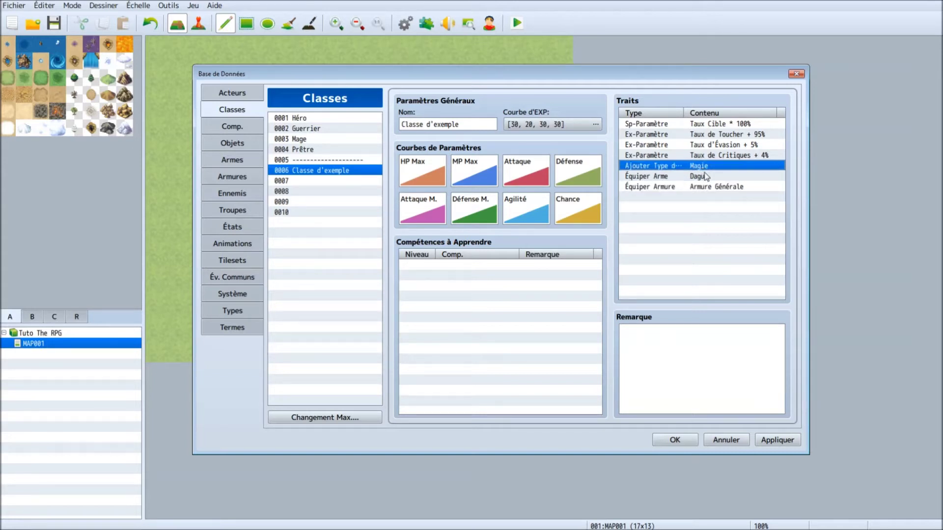
- Assign the class Classe d'exemple to actor 0006
click(255, 96)
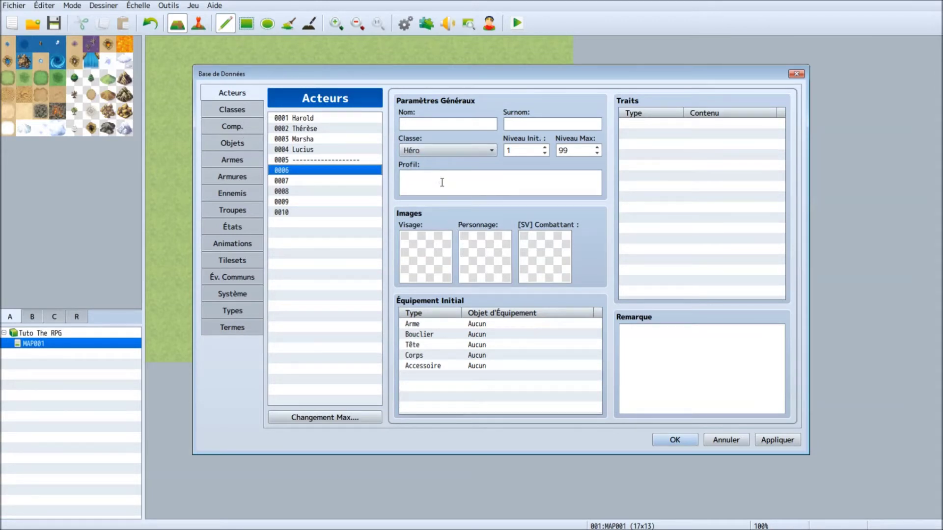
click(444, 150)
click(456, 218)
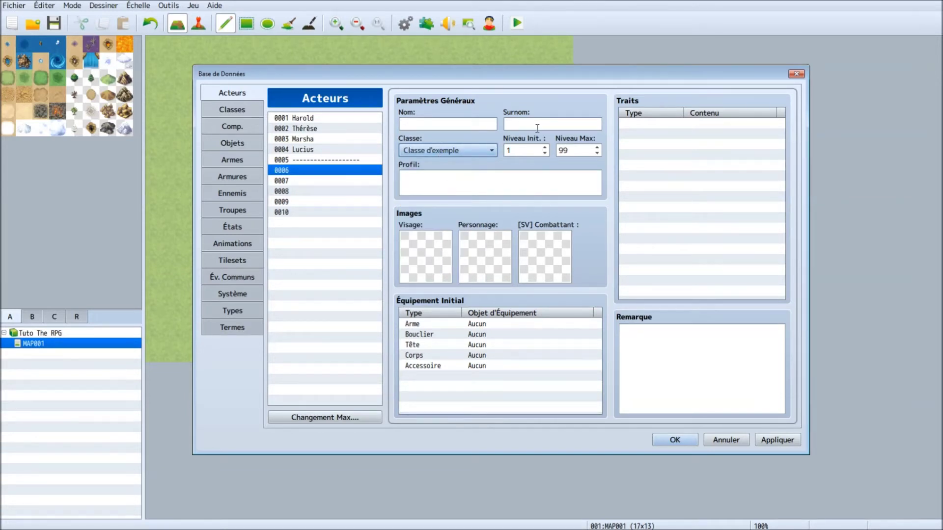
- Enter the character's name for actor 0006 and the profile text "Exemple de profil."
click(420, 127)
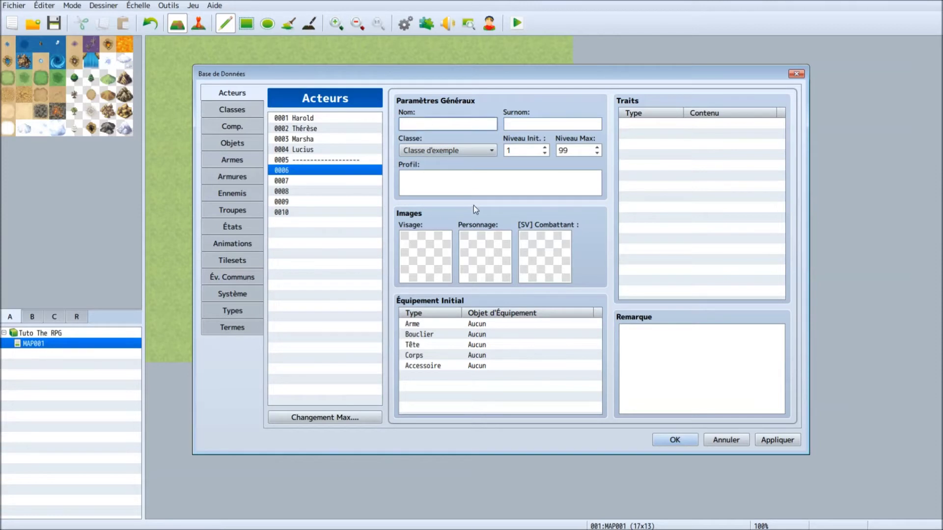
text(Nataniel)
click(426, 191)
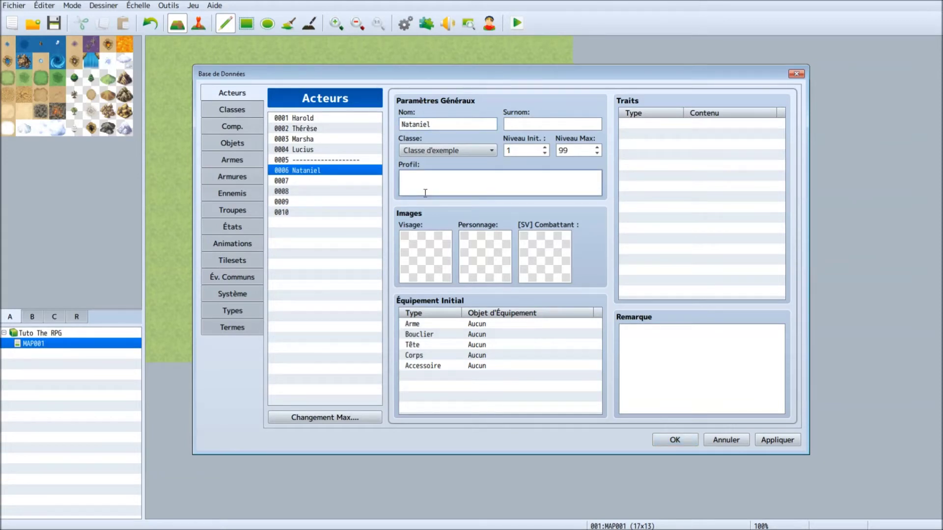
text(Exemple de profil.)
- Look through the actor, creature and people image sets available for actor 0006's face
click(407, 265)
double_click(407, 266)
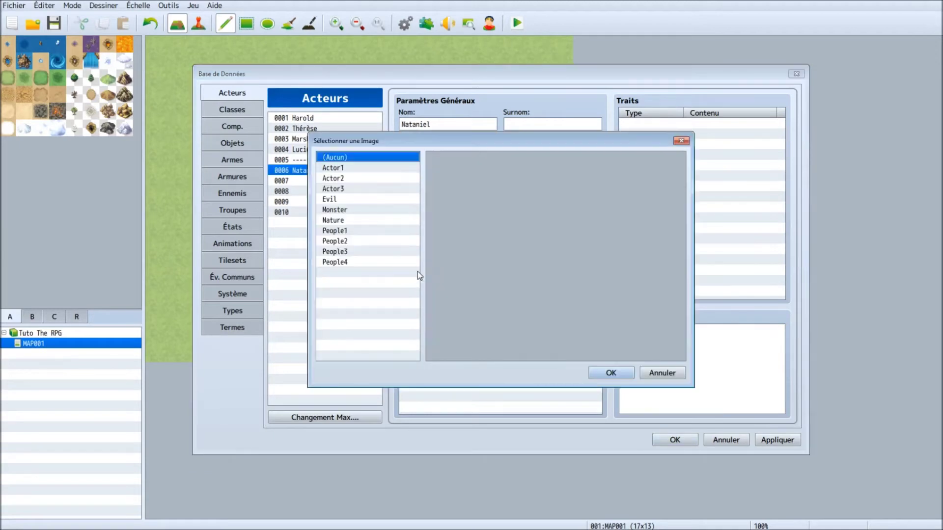
click(344, 178)
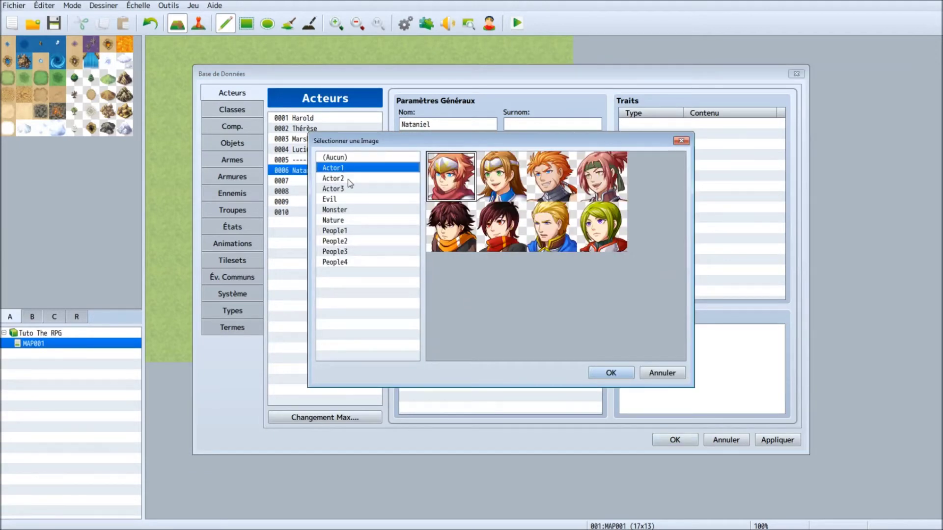
click(352, 189)
click(354, 199)
click(356, 210)
click(358, 220)
click(360, 230)
click(362, 241)
click(363, 251)
click(357, 220)
click(353, 178)
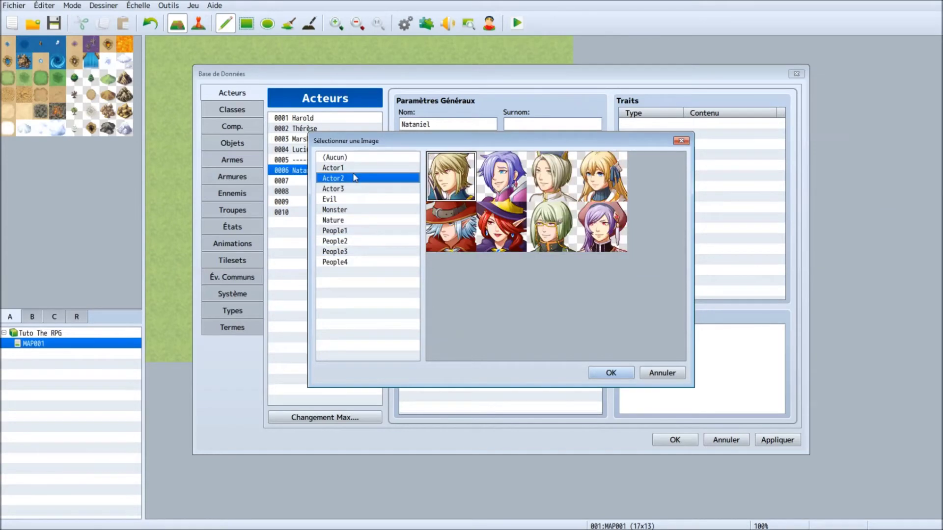
- Set actor 0006's face to the hooded, bearded man, third in the first row of the Actor3 set
click(354, 169)
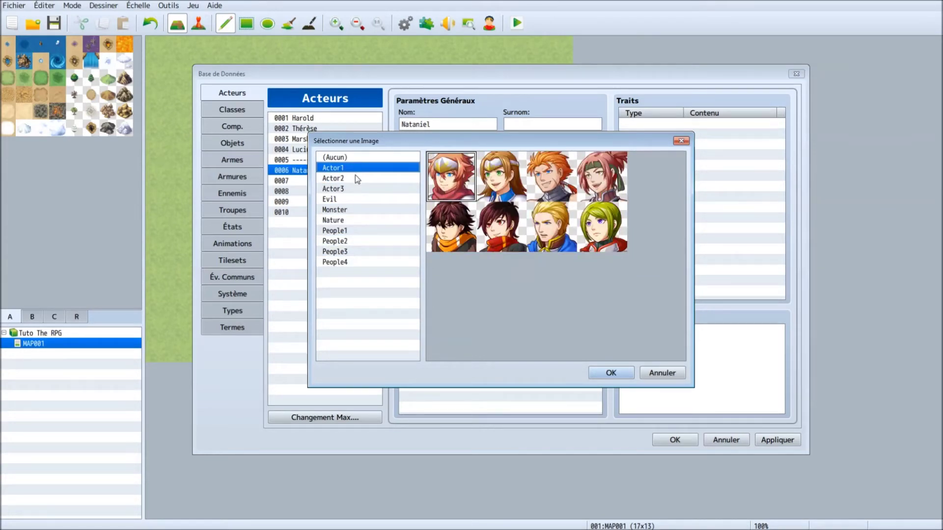
click(355, 188)
key(Up)
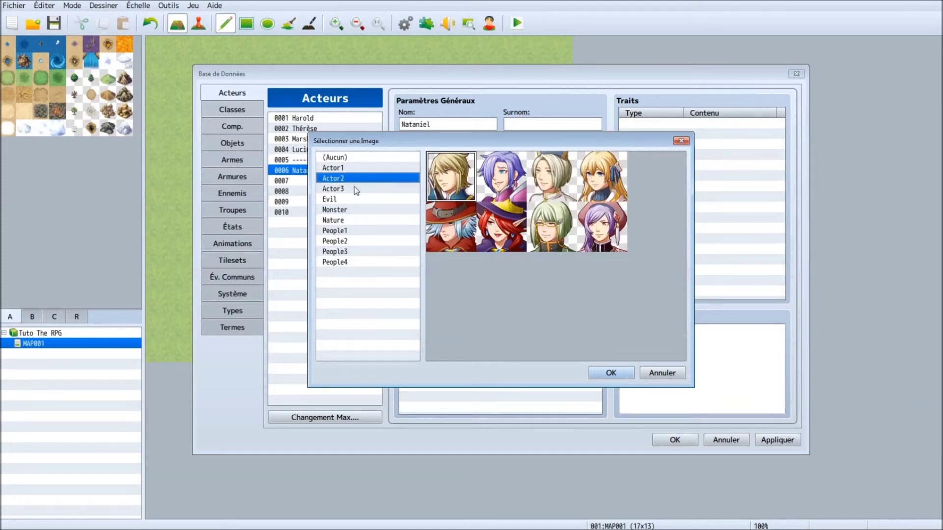
click(354, 189)
click(564, 192)
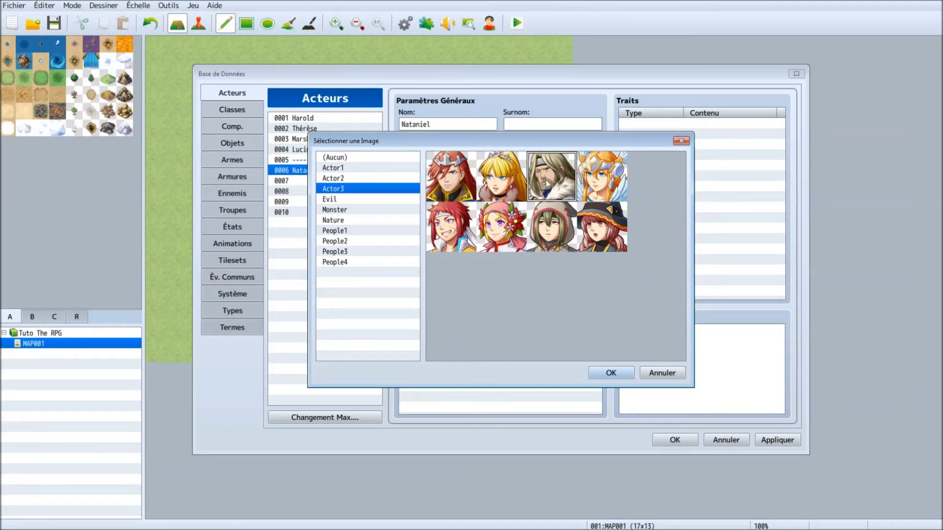
click(611, 373)
- Set actor 0006's walking character image to the hooded man, third in the first row of the Actor3 set
double_click(497, 256)
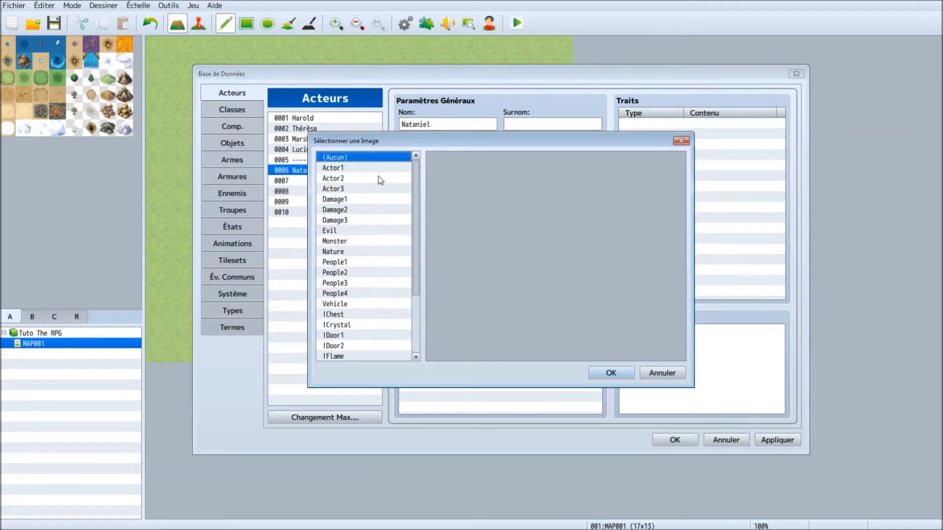
scroll(379, 178, down, 3)
scroll(382, 177, up, 3)
click(350, 170)
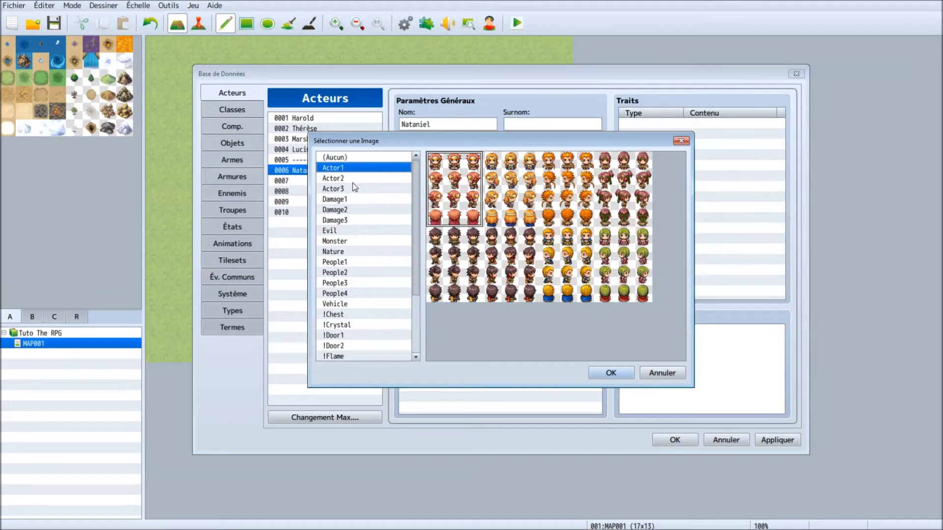
click(352, 180)
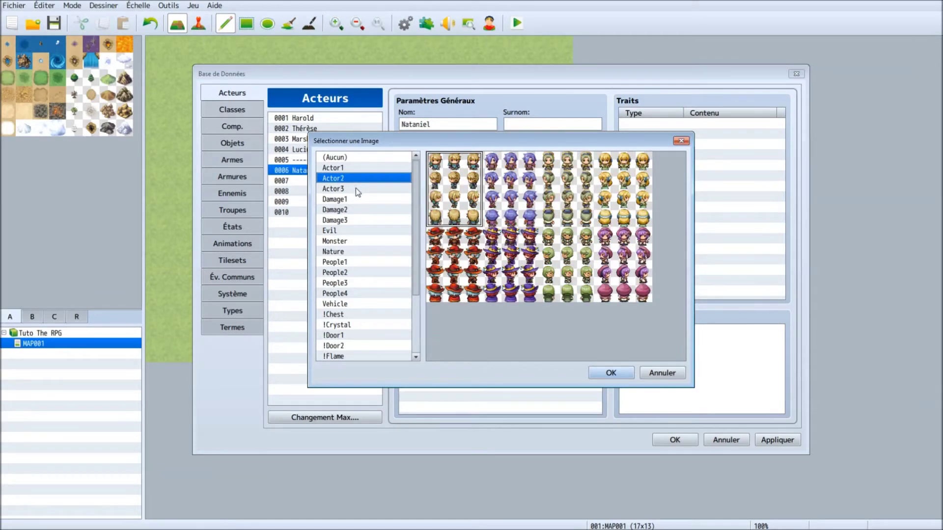
click(355, 189)
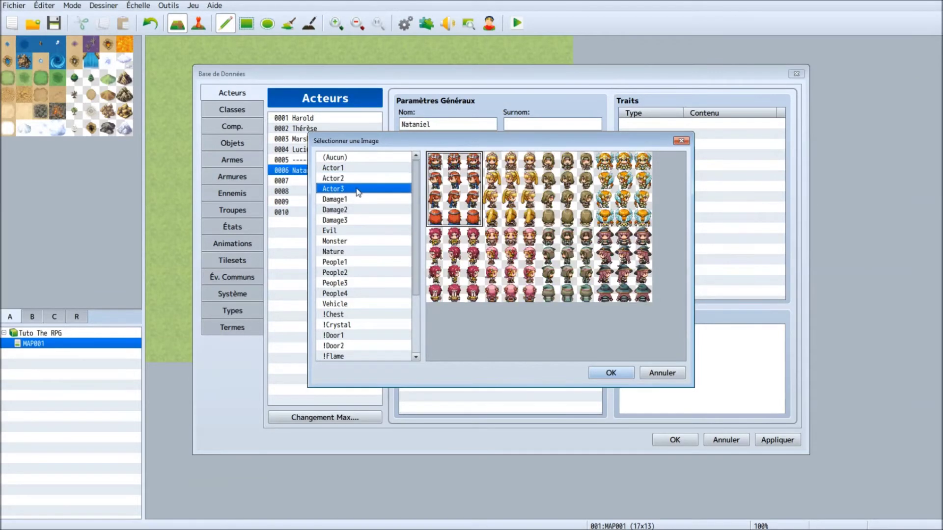
click(567, 170)
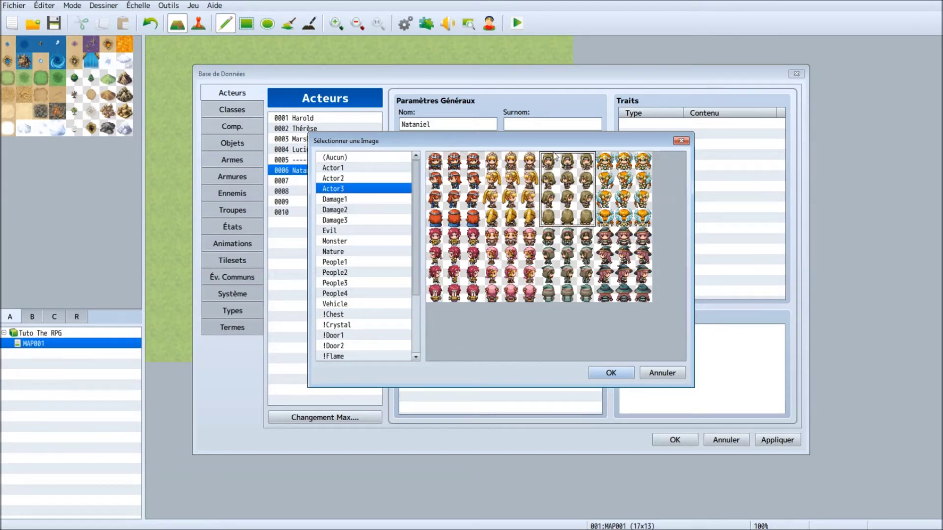
click(623, 372)
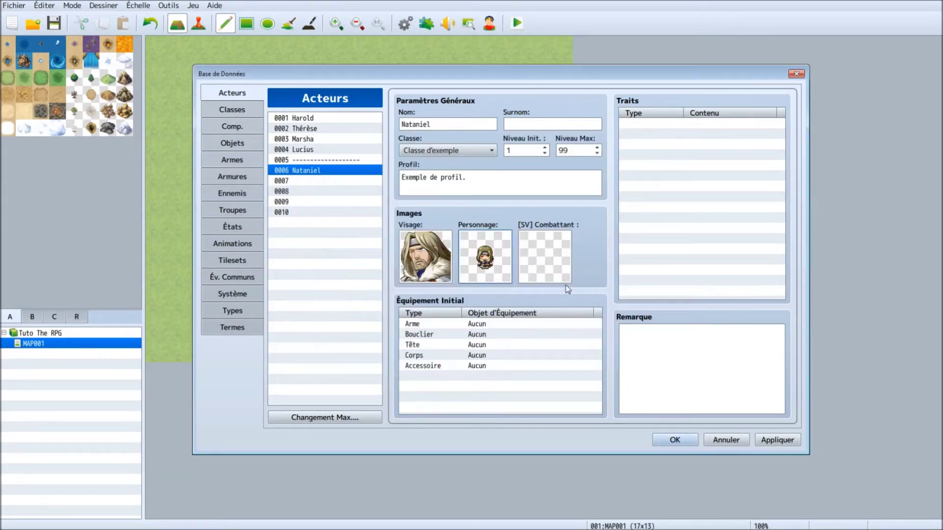
- Look through the Actor1, Actor2 and Actor3 side-view battler images for one matching actor 0006's hooded man, leaving the battler image unset
double_click(558, 266)
scroll(372, 209, down, 1)
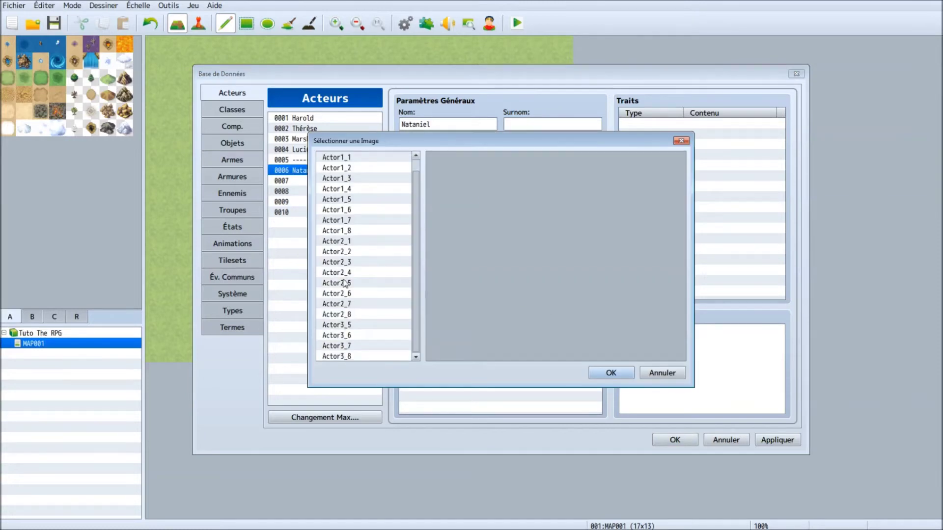
click(342, 337)
click(346, 304)
click(346, 273)
key(Up)
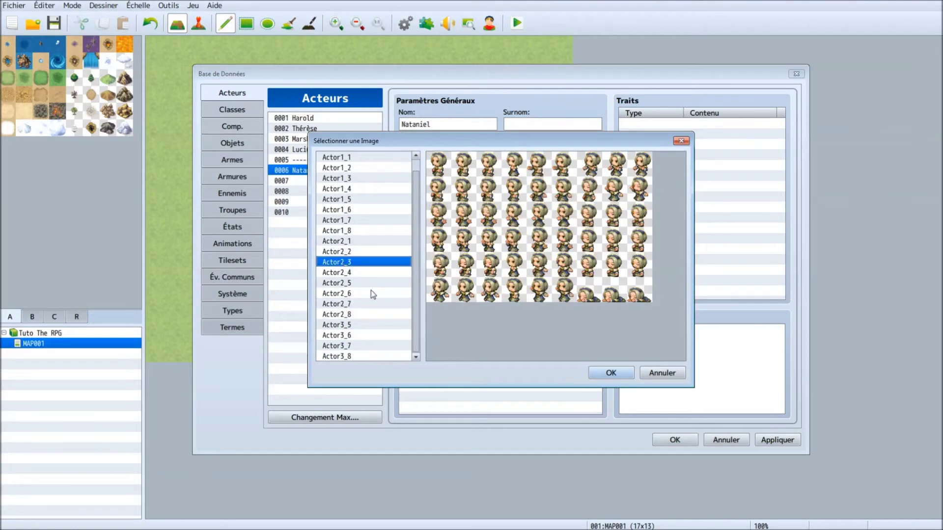
key(Down)
key(Up)
key(Up)
key(Up)
key(Up)
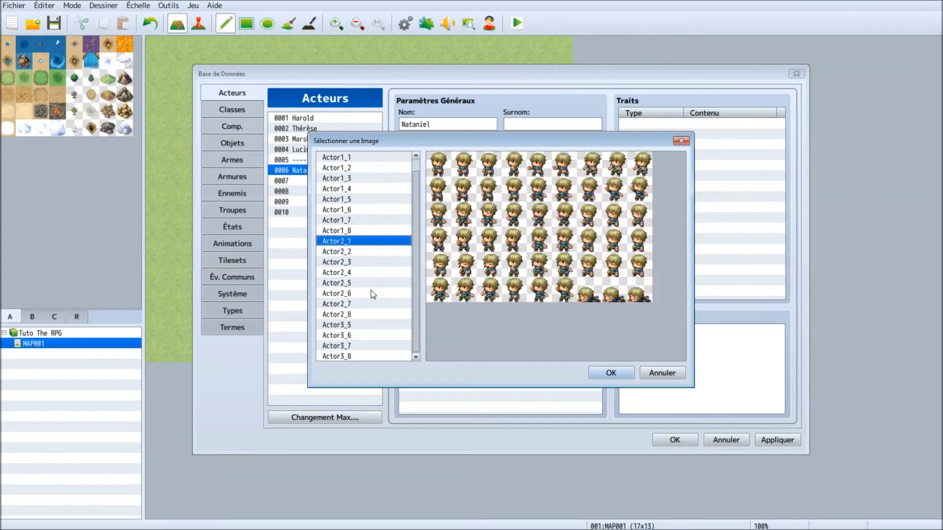
key(Down)
key(Down)
key(Down)
key(Down)
key(Down)
key(Down)
key(Down)
key(Down)
key(Down)
key(Down)
key(Down)
key(Down)
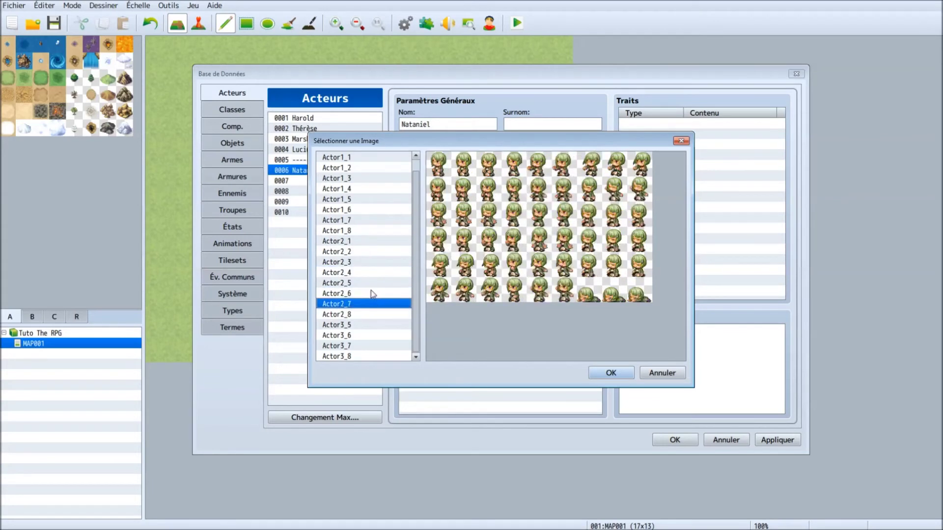
key(Up)
key(Up)
key(Up)
key(Up)
key(Up)
key(Up)
key(Up)
key(Up)
key(Up)
key(Up)
key(Up)
key(Up)
key(Up)
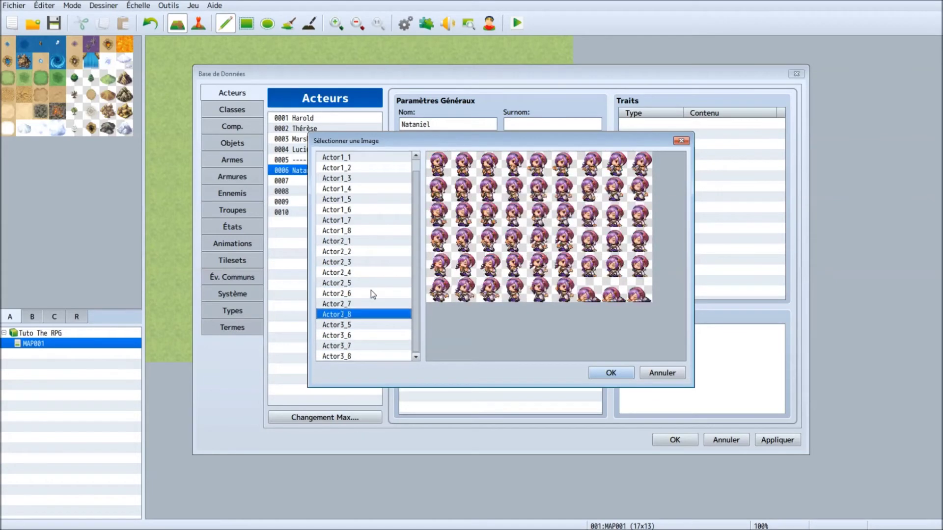
key(Up)
key(Up)
key(Up)
key(Up)
key(Up)
key(Up)
key(Up)
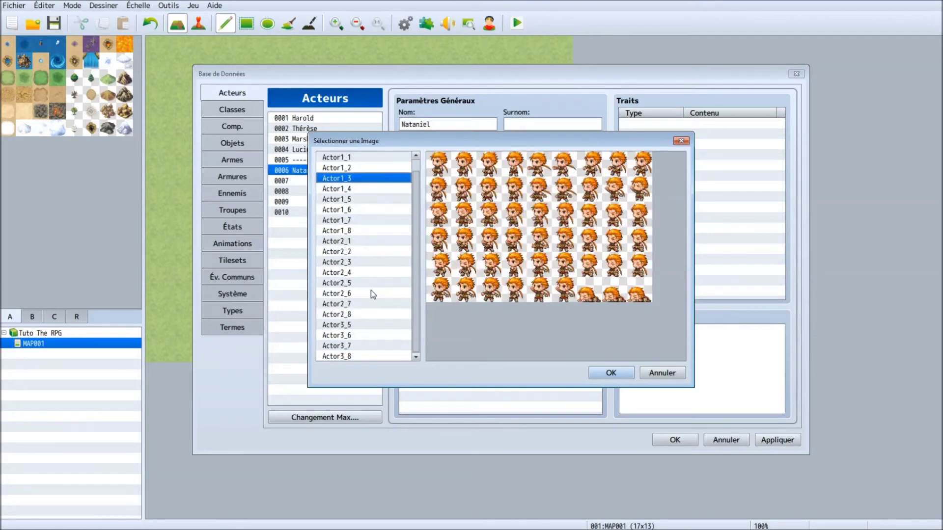
key(Down)
key(Down)
key(Down)
key(Down)
key(Down)
key(Down)
key(Down)
key(Down)
key(Down)
key(Down)
key(Down)
key(Down)
key(Down)
key(Down)
key(Down)
key(Down)
key(Down)
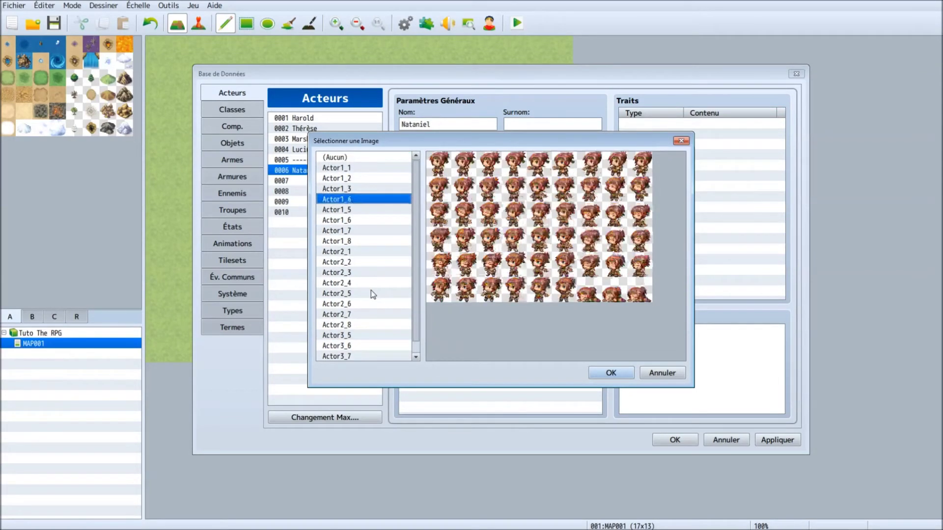
key(Up)
key(Up)
key(Up)
key(Up)
key(Up)
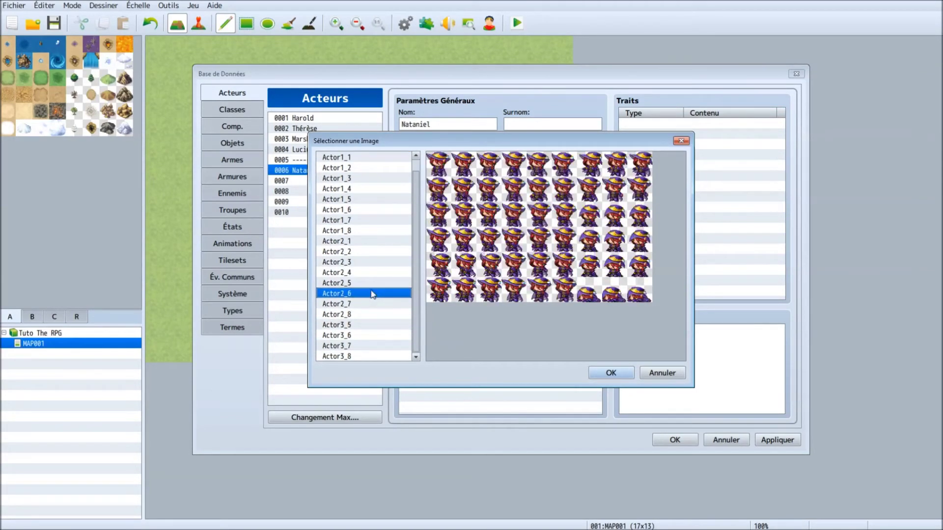
click(657, 374)
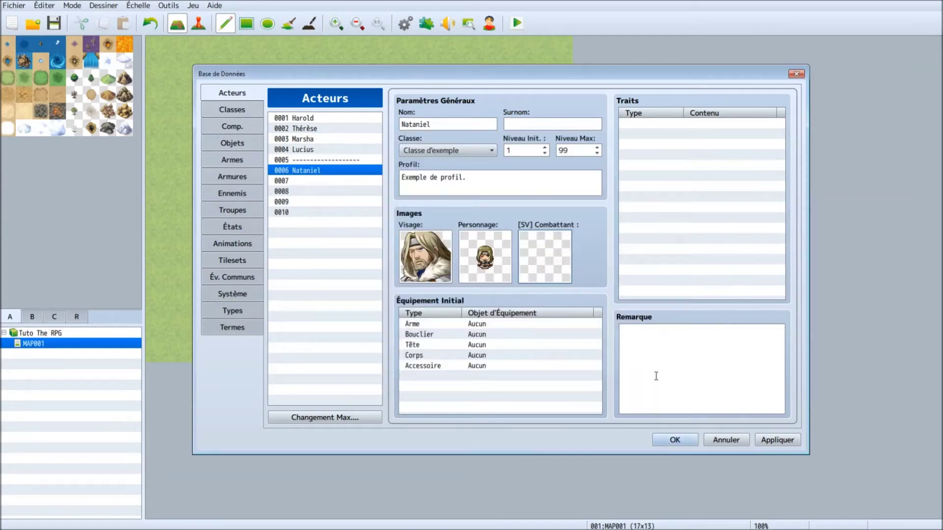
- Compare the Actor2 and Actor3 face sets for actor 0006, keeping the hooded, bearded man from Actor3
double_click(440, 243)
click(361, 179)
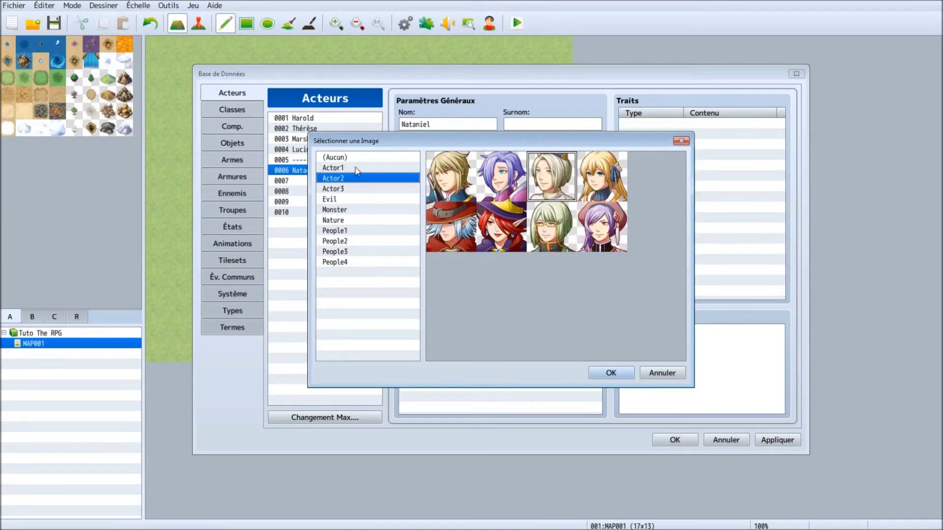
click(360, 190)
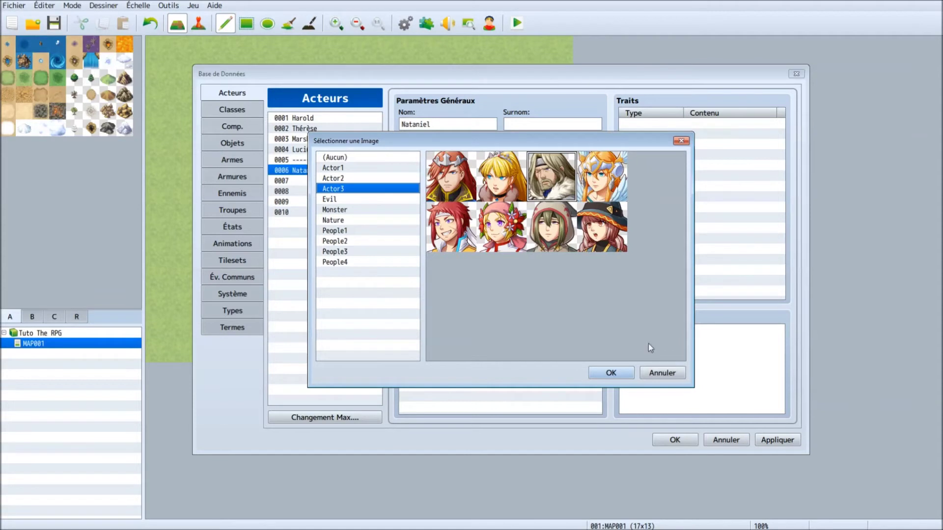
click(611, 373)
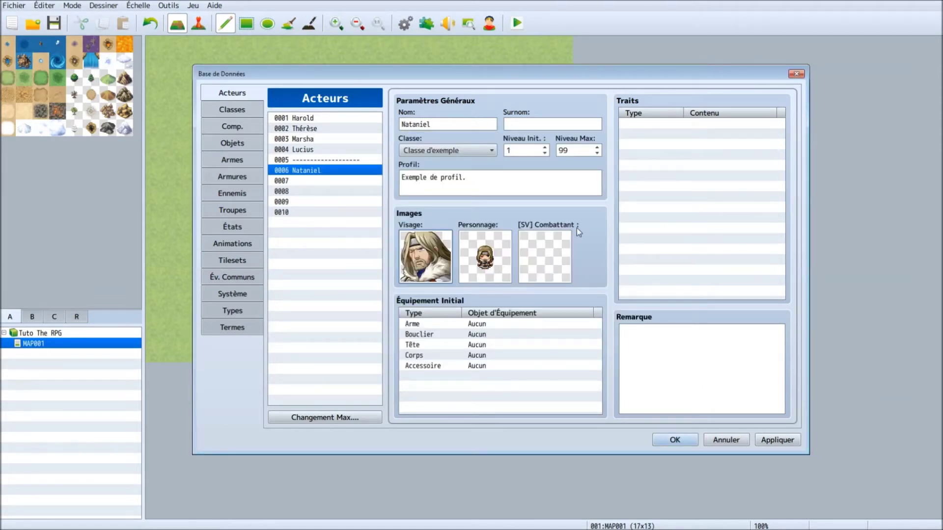
- Check the weapon slot of actor 0006's initial equipment without choosing a weapon
mouse_move(577, 228)
double_click(447, 325)
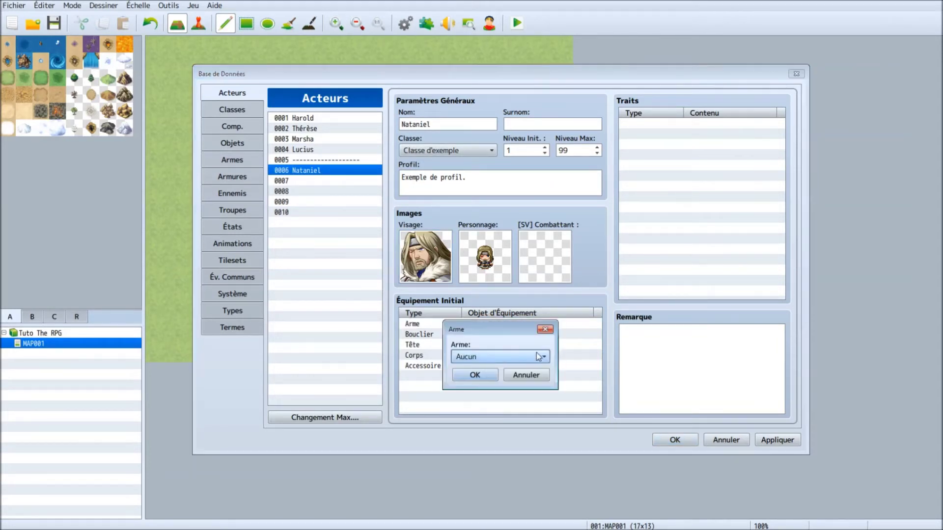
click(526, 375)
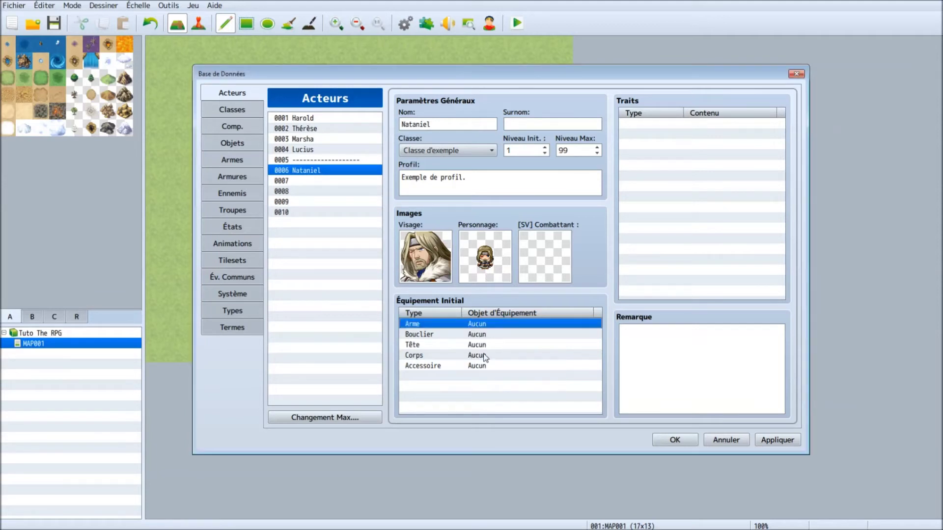
double_click(501, 328)
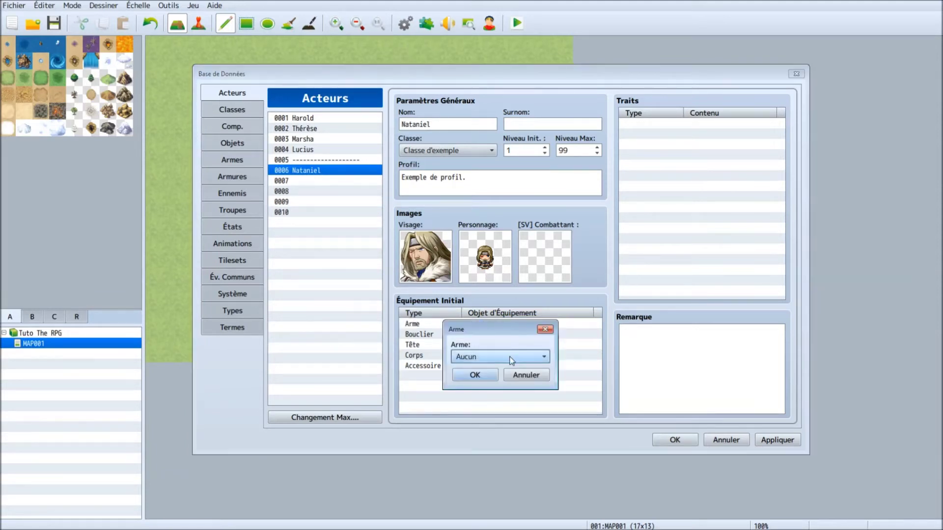
click(526, 375)
- Equip actor 0006 with Vêtement in the Corps slot of the initial equipment and apply the database changes
double_click(493, 355)
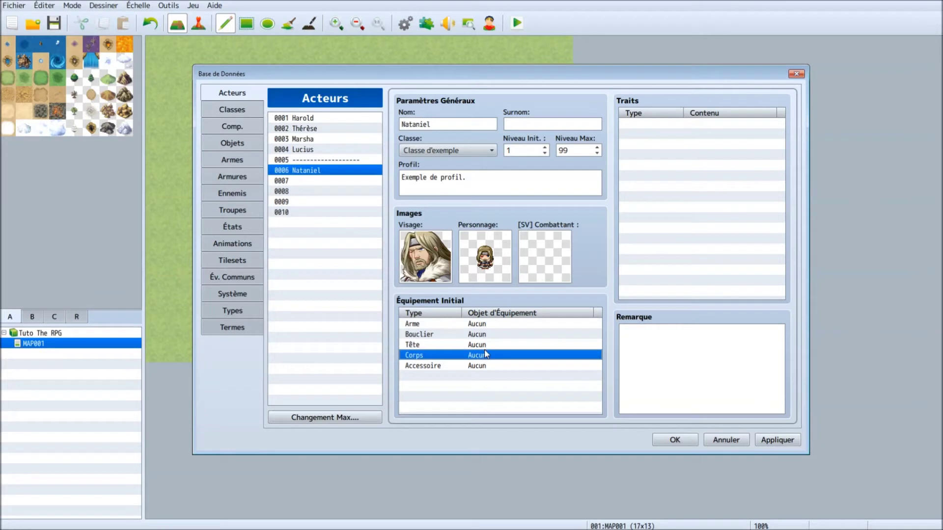
click(498, 357)
click(497, 371)
click(491, 376)
click(774, 440)
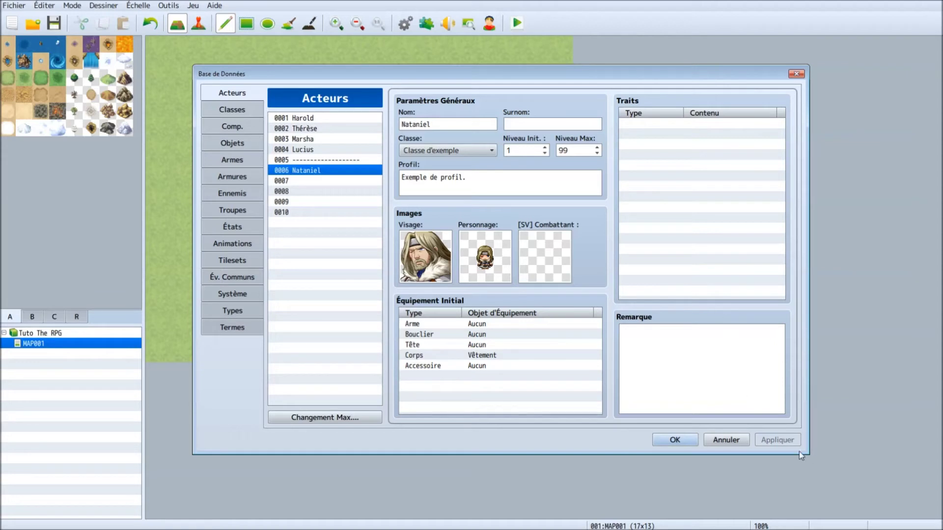
- Look at actor 0006's remark field and review the traits already assigned to the class Classe d'exemple
click(685, 372)
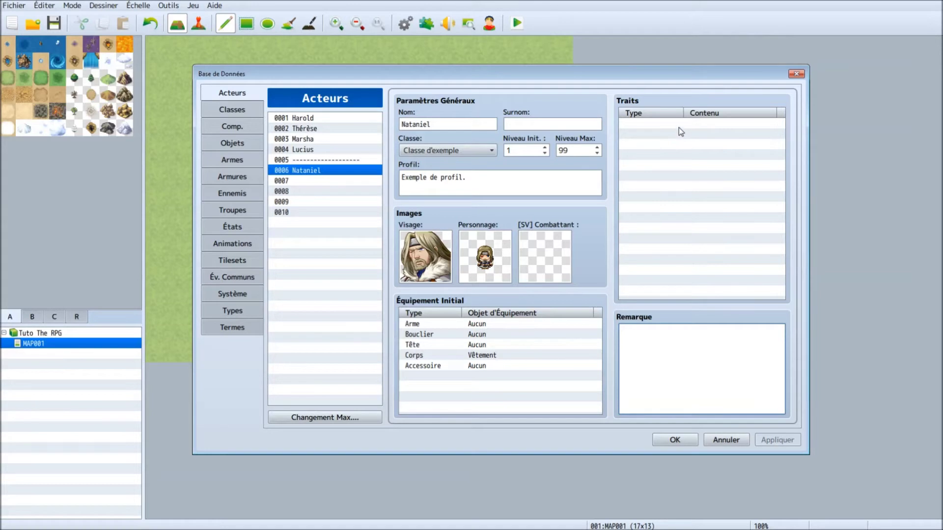
click(232, 110)
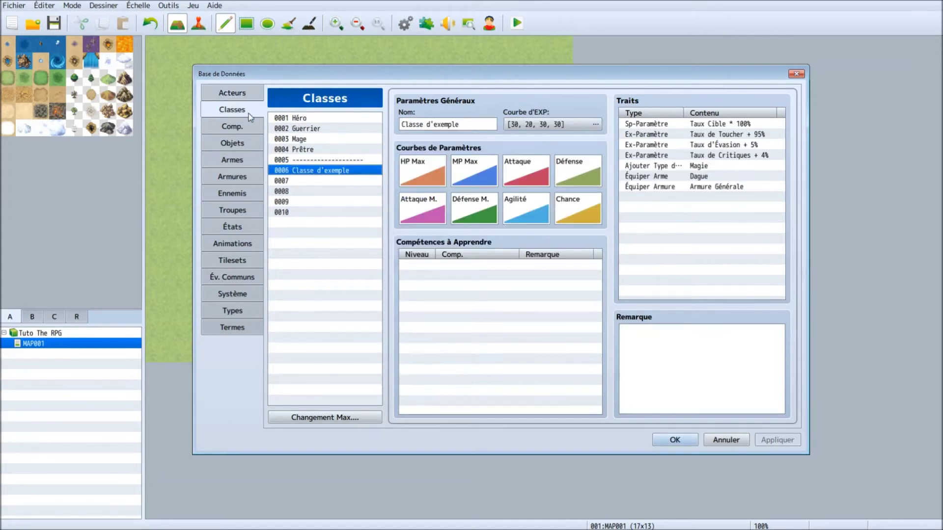
click(232, 93)
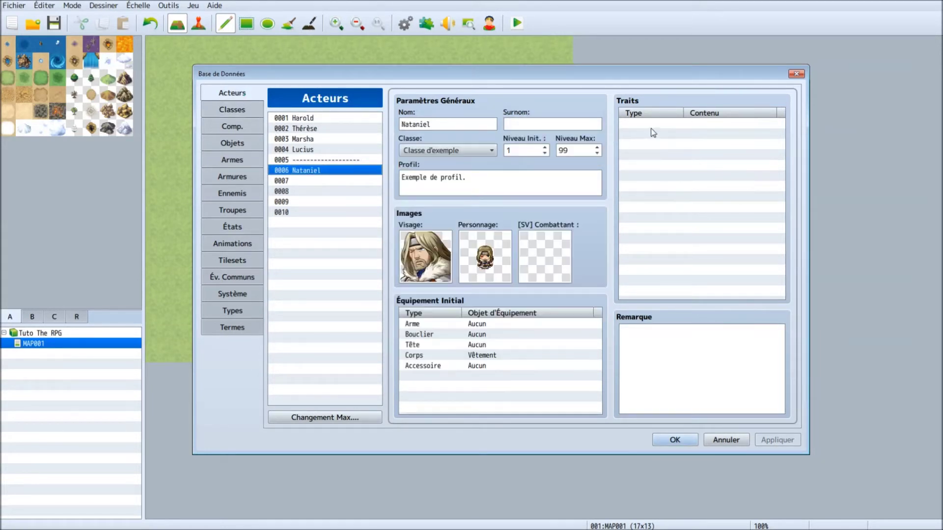
- Look through the trait categories available for actor 0006 without adding a trait
double_click(650, 128)
click(683, 126)
click(741, 126)
click(767, 126)
click(779, 276)
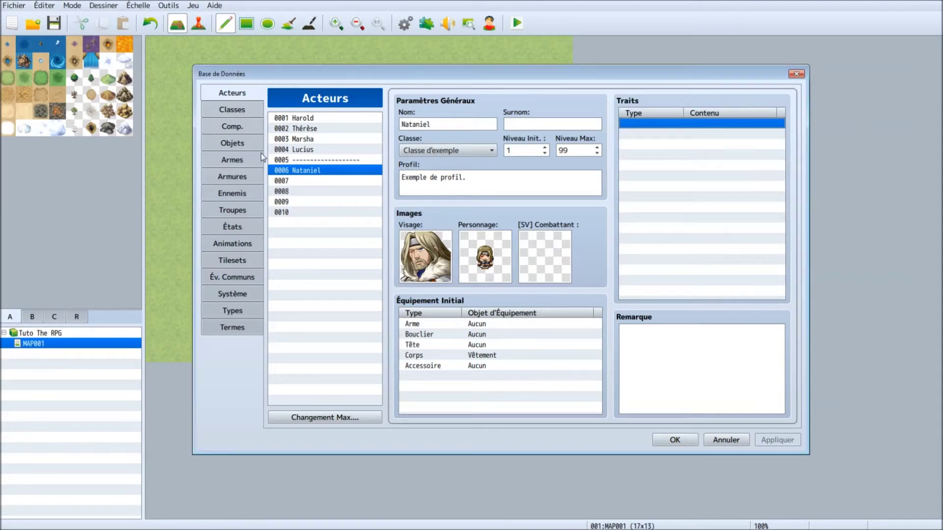
- Change the weapon in the Équiper Arme trait of class Classe d'exemple to Hache
click(248, 108)
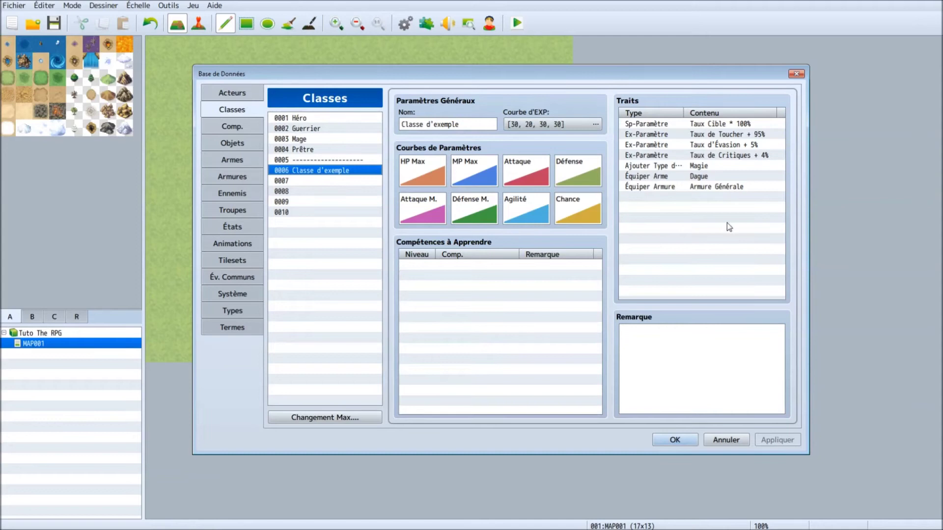
double_click(678, 178)
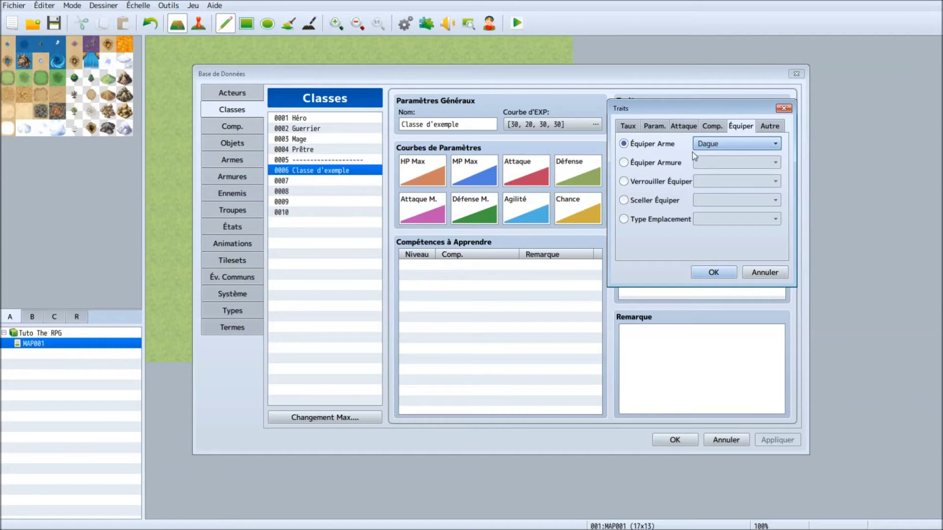
click(741, 146)
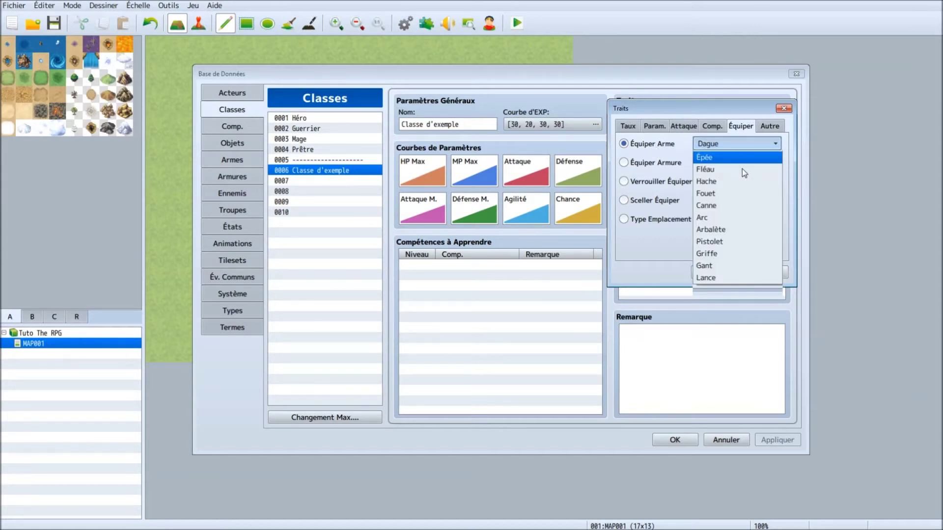
click(740, 183)
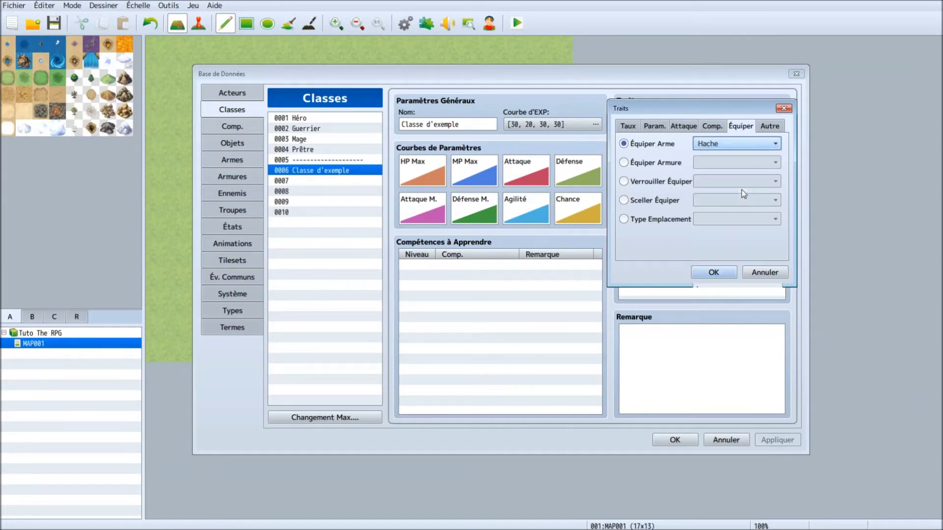
click(730, 274)
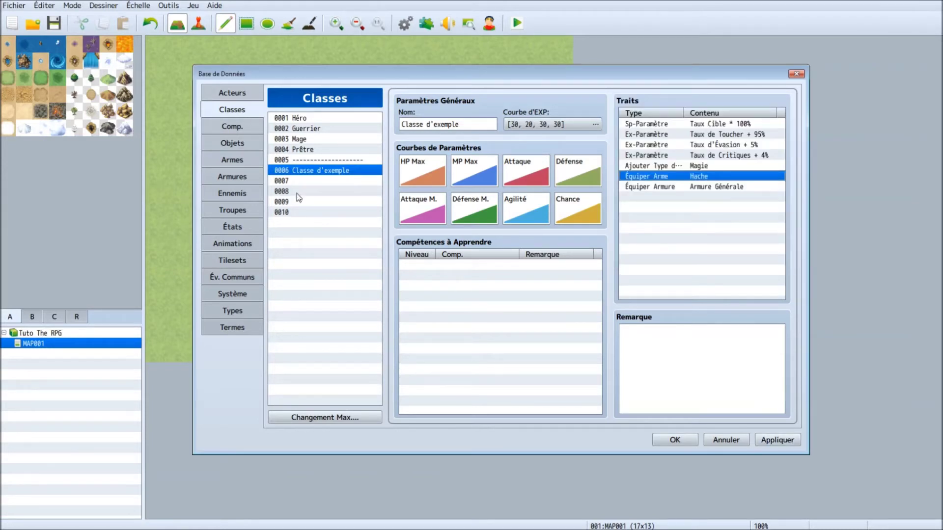
- Equip actor 0006 with Hache in the Arme slot of the initial equipment and save the database changes
click(246, 93)
click(470, 328)
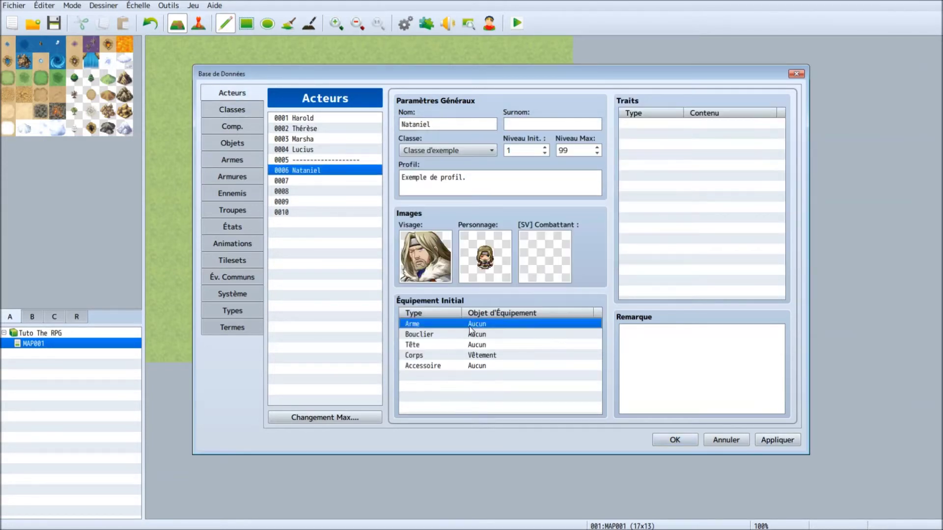
double_click(470, 329)
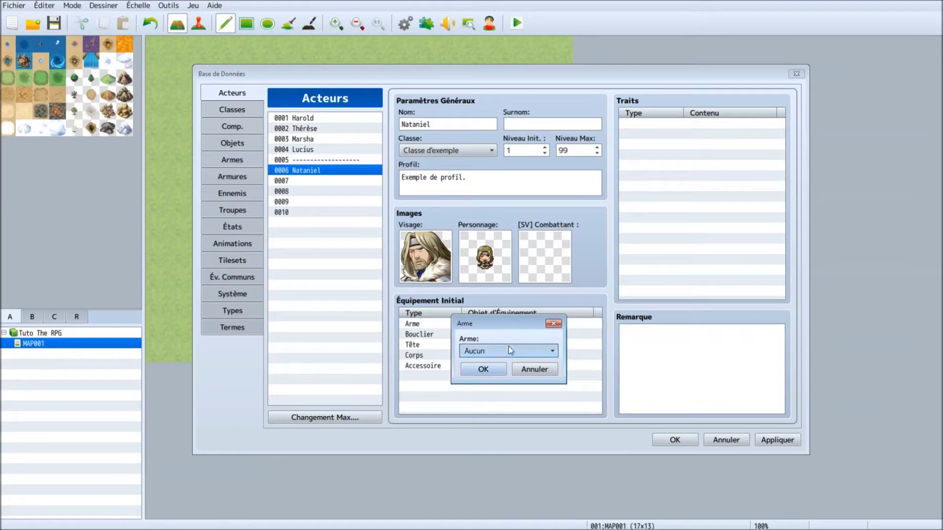
click(508, 349)
click(502, 365)
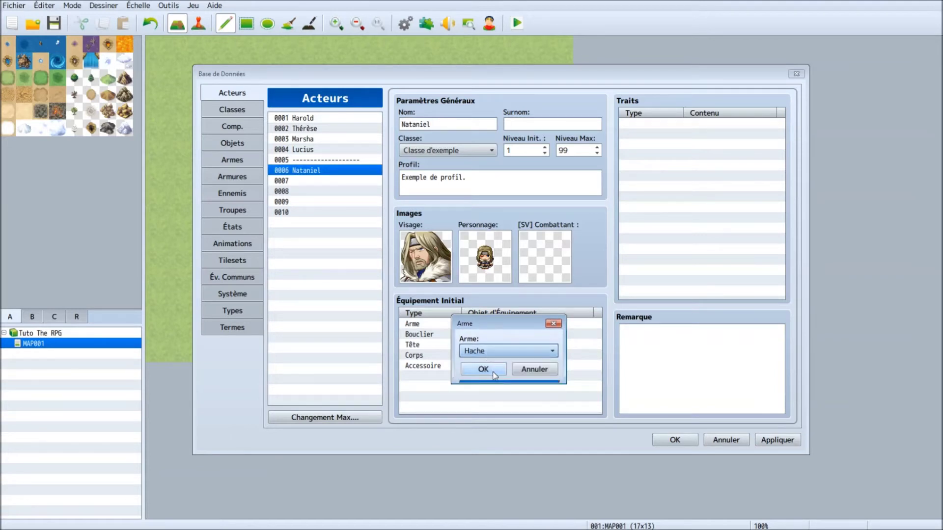
click(491, 367)
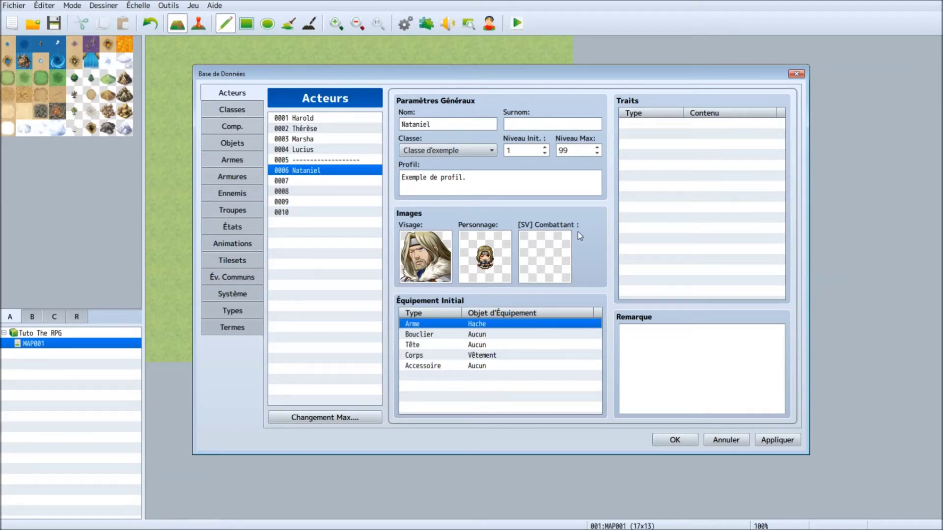
click(683, 439)
- Playtest the project with a new game, walk the party around the map and open the party menu
click(358, 224)
click(346, 198)
click(517, 23)
click(469, 288)
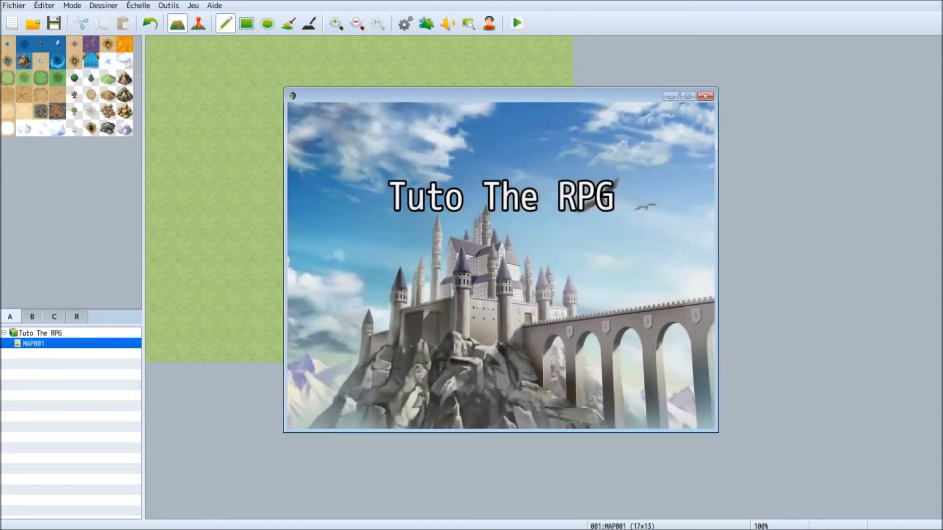
key(Down)
key(Left)
key(Left)
key(Up)
key(Right)
key(Down)
key(Escape)
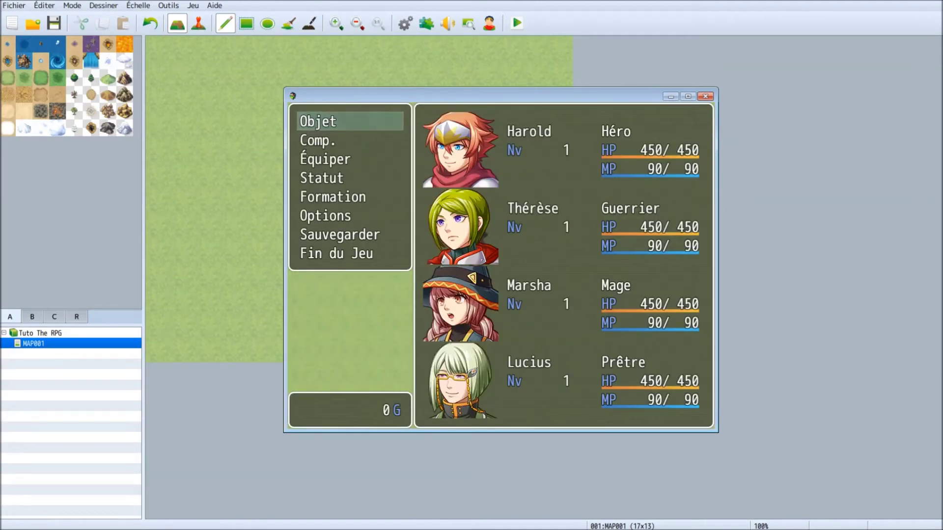
- Look over the default party and menu commands in the playtest, and end the playtest
key(Down)
key(Down)
key(Up)
key(Up)
key(Down)
key(Down)
key(Up)
key(Up)
key(Up)
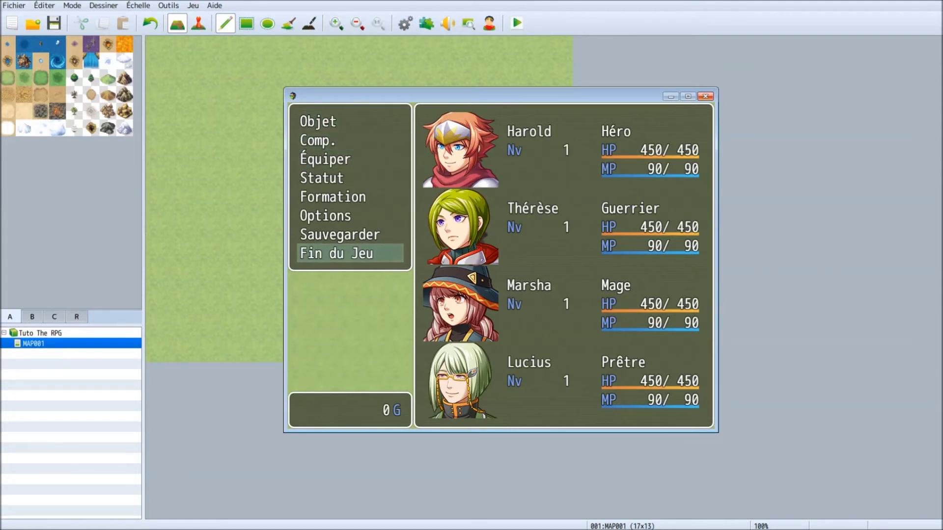
click(706, 96)
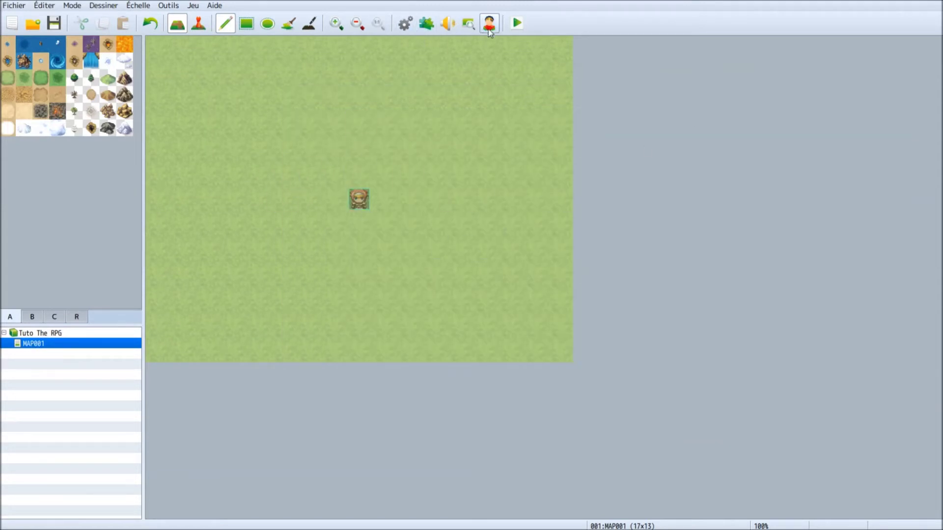
- Remove the second, third and fourth actors from the Groupe de départ in the database's Système settings
click(406, 23)
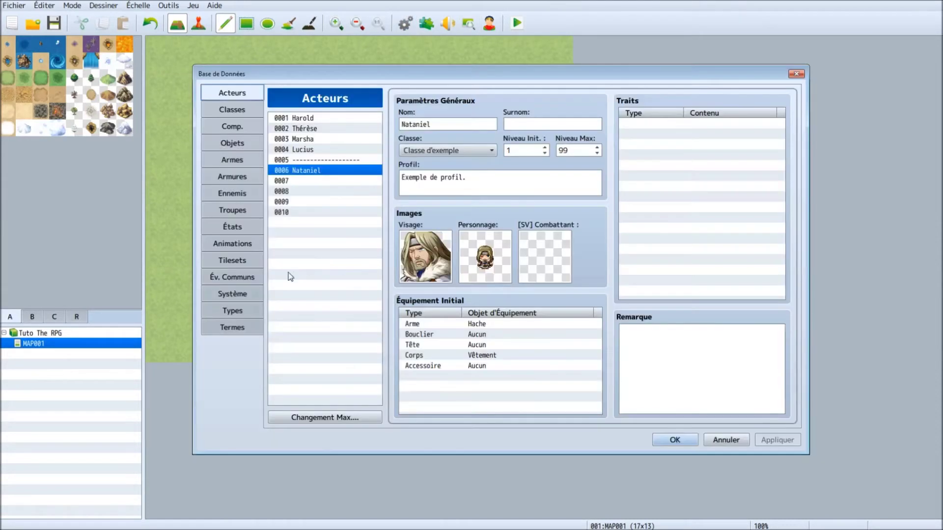
click(234, 296)
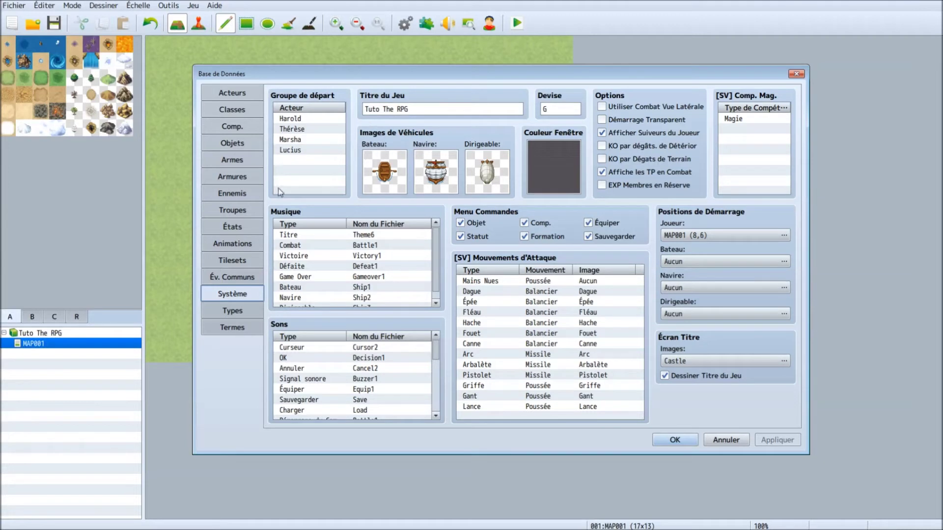
click(296, 151)
click(301, 140)
click(300, 129)
click(304, 150)
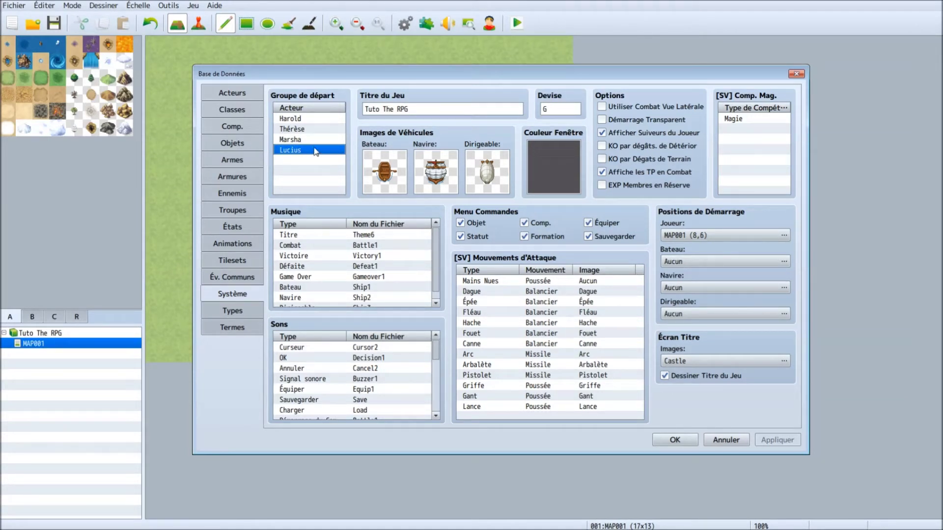
double_click(305, 151)
click(323, 159)
key(Delete)
key(Up)
key(Delete)
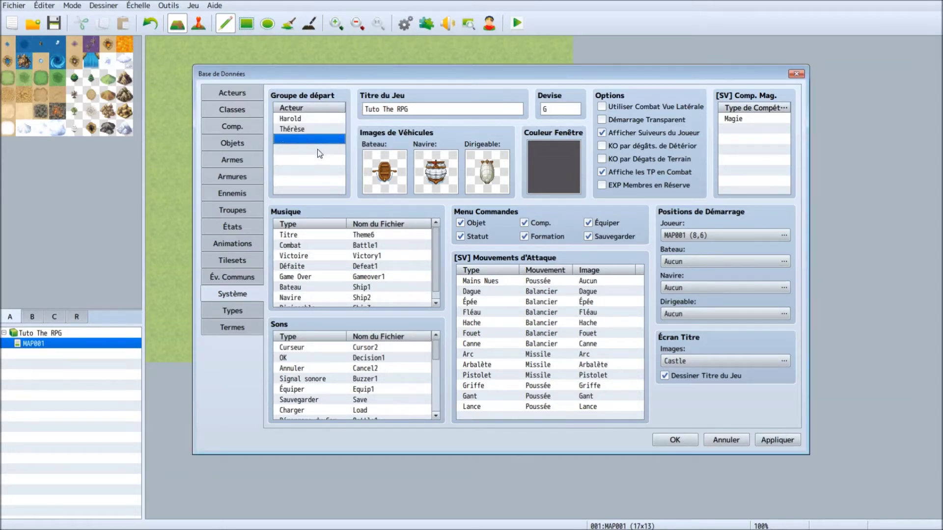
click(314, 130)
key(Delete)
- Replace the remaining member of the Groupe de départ with actor 0006 and save the database changes
click(312, 119)
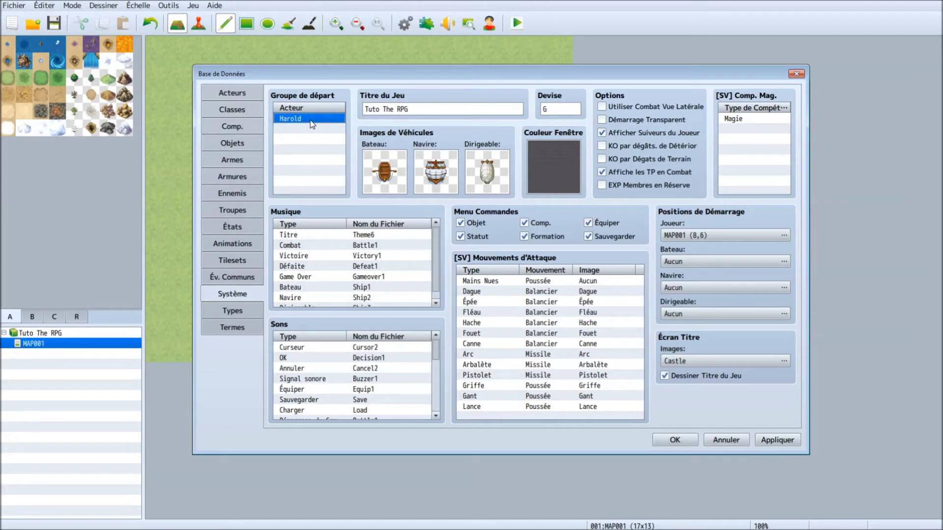
double_click(311, 120)
click(309, 139)
click(308, 207)
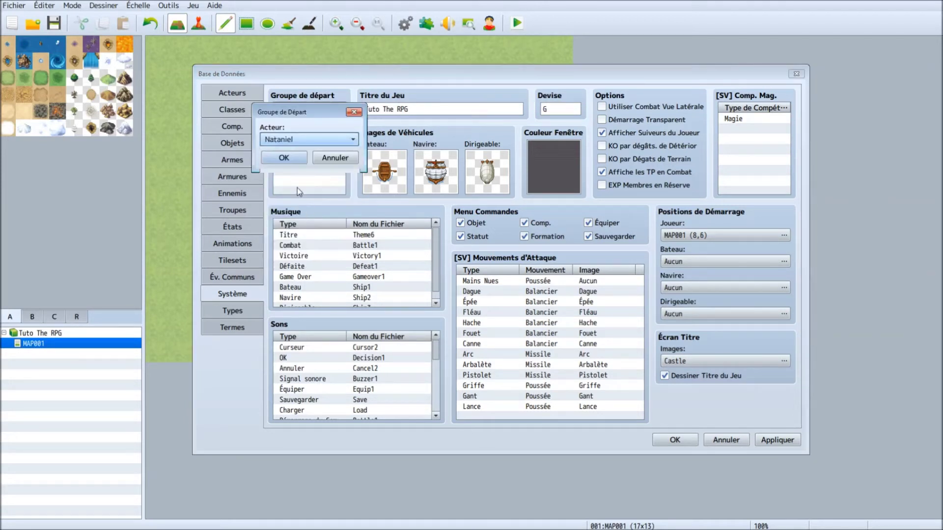
click(294, 158)
click(305, 130)
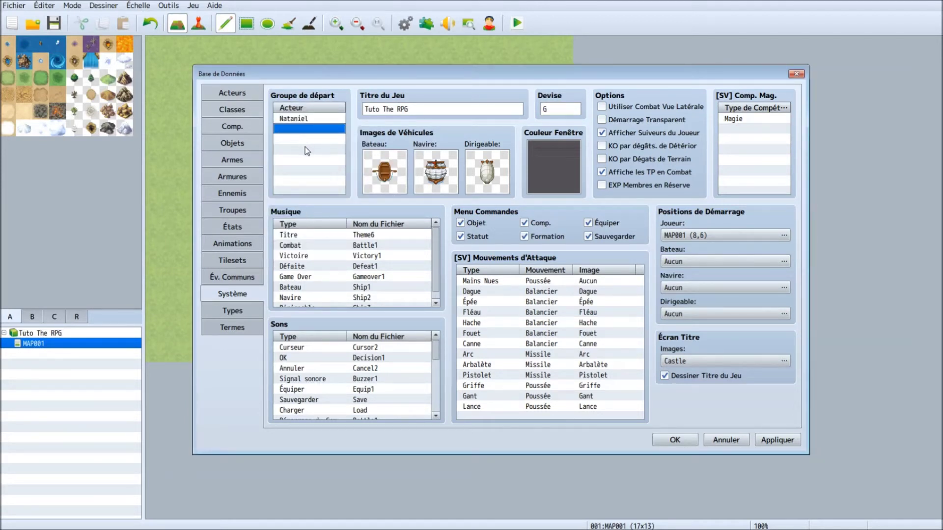
click(776, 440)
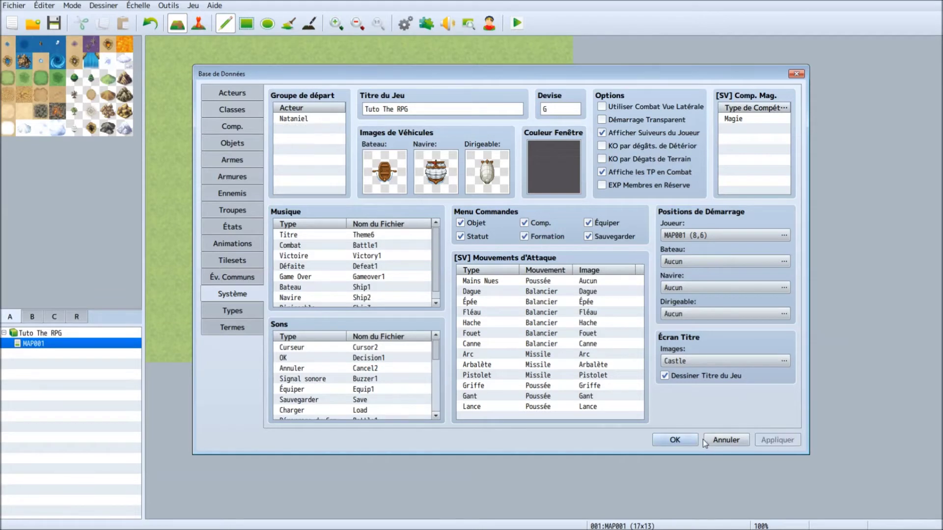
click(675, 440)
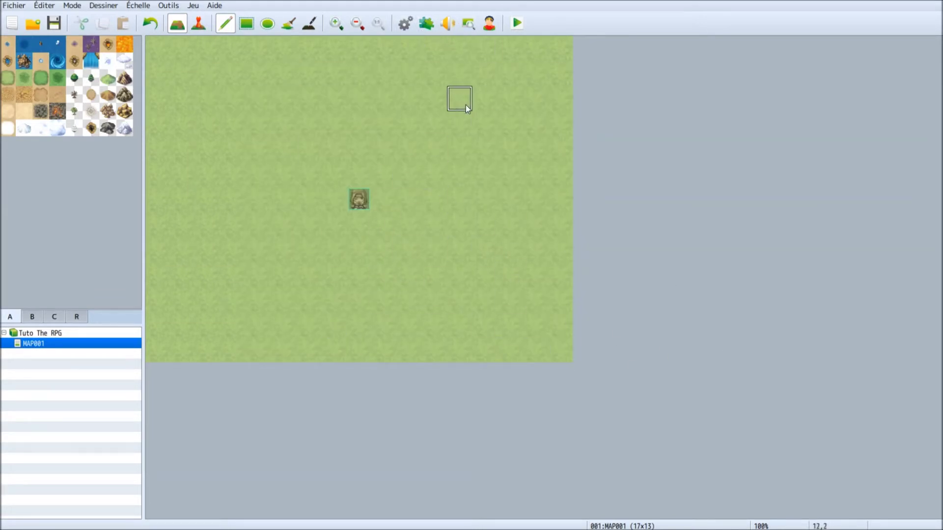
- Review the Troupes section of the database and close the database without changing anything
click(406, 31)
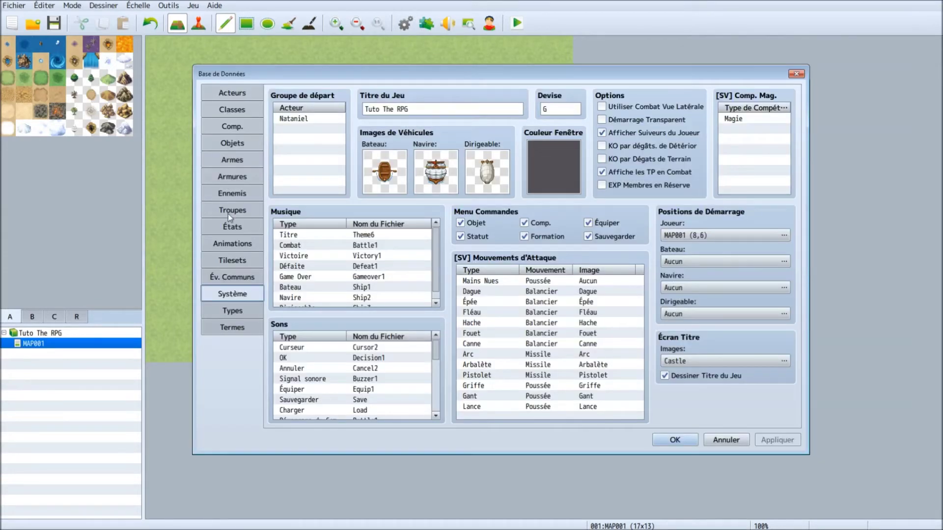
click(229, 212)
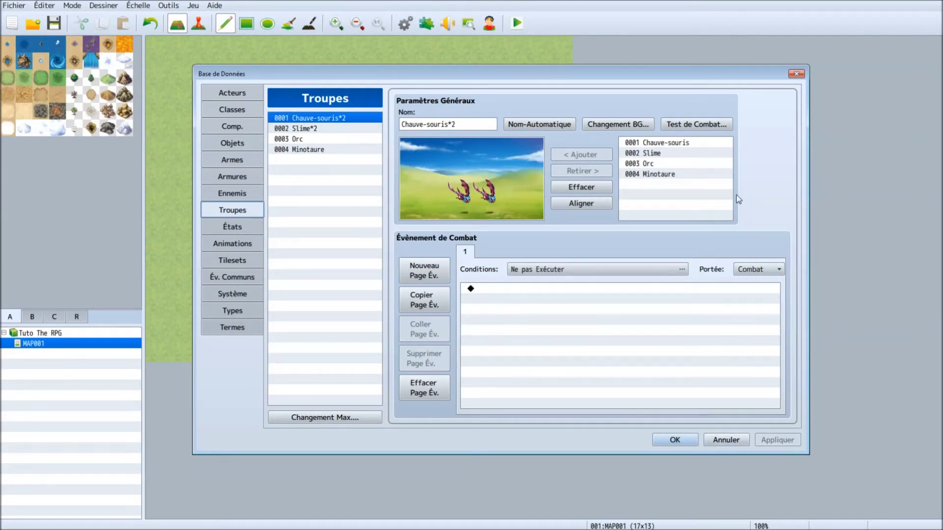
click(798, 75)
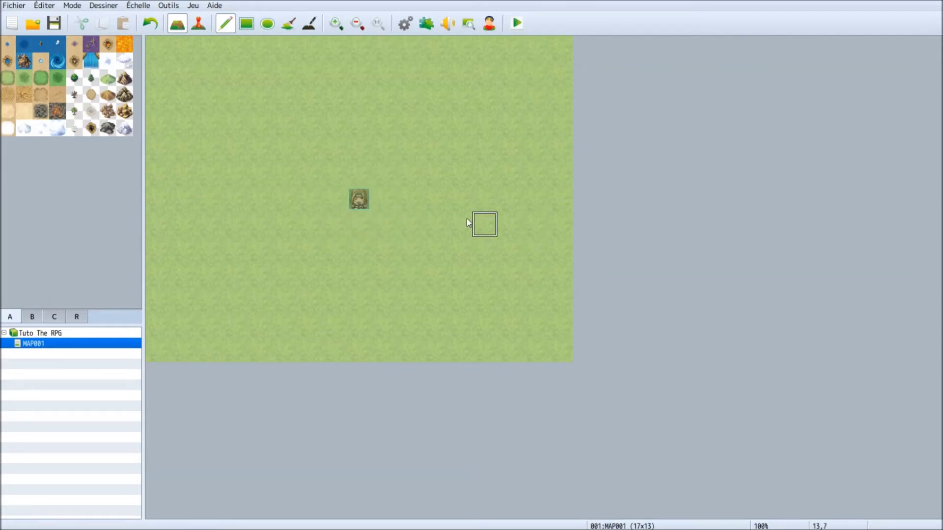
- Playtest a new game with actor 0006 as the starting character, walk around the map and open the game menu
click(516, 24)
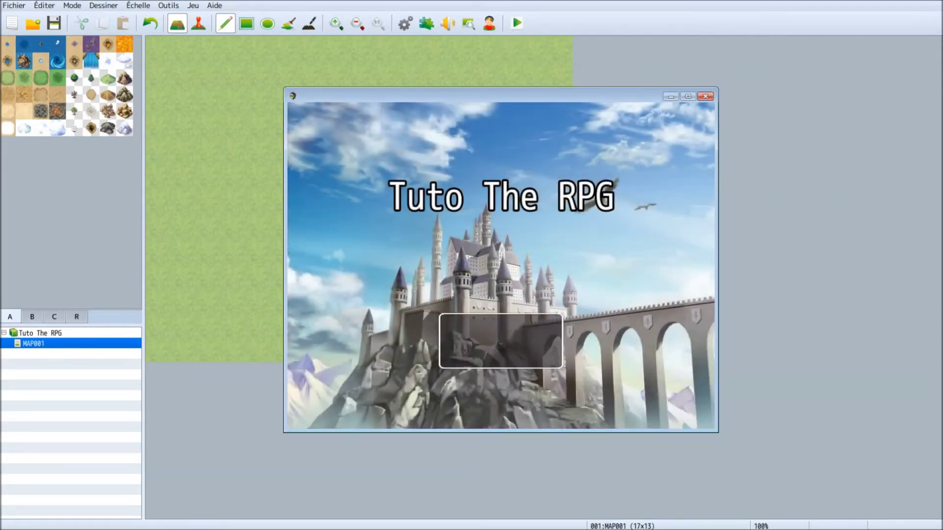
key(Return)
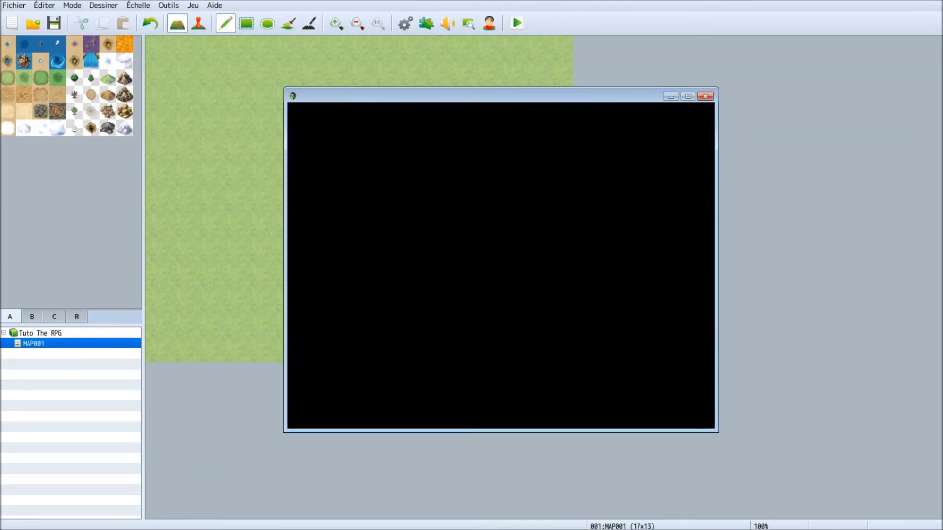
key(Left)
key(Right)
key(Down)
key(Up)
key(Down)
key(Up)
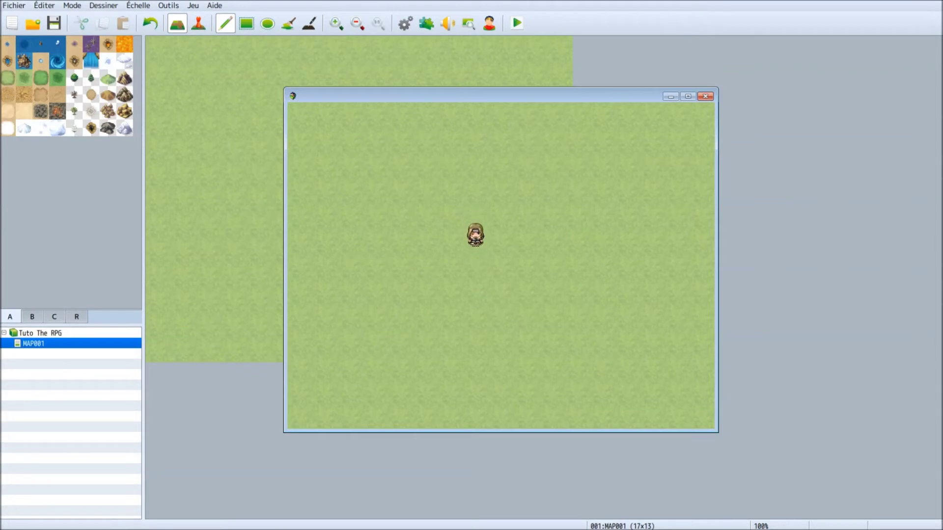
key(Down)
key(Escape)
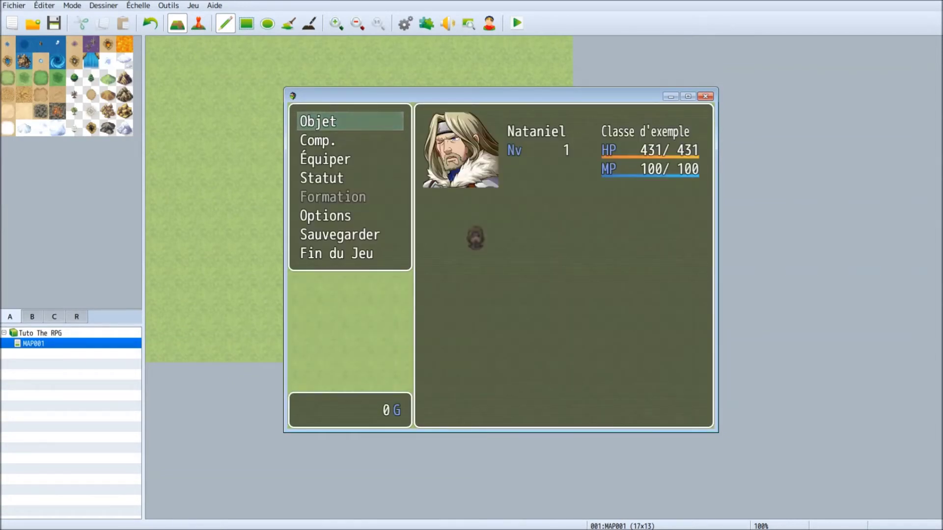
- Show the Statut screen of actor 0006 to check the class, parameters, equipment and profile
key(Down)
key(Down)
key(Down)
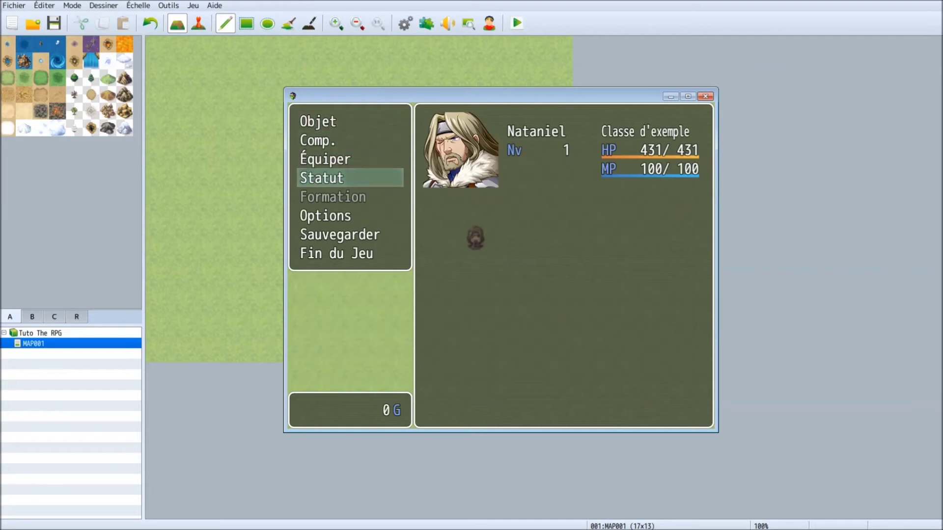
key(Return)
key(Return)
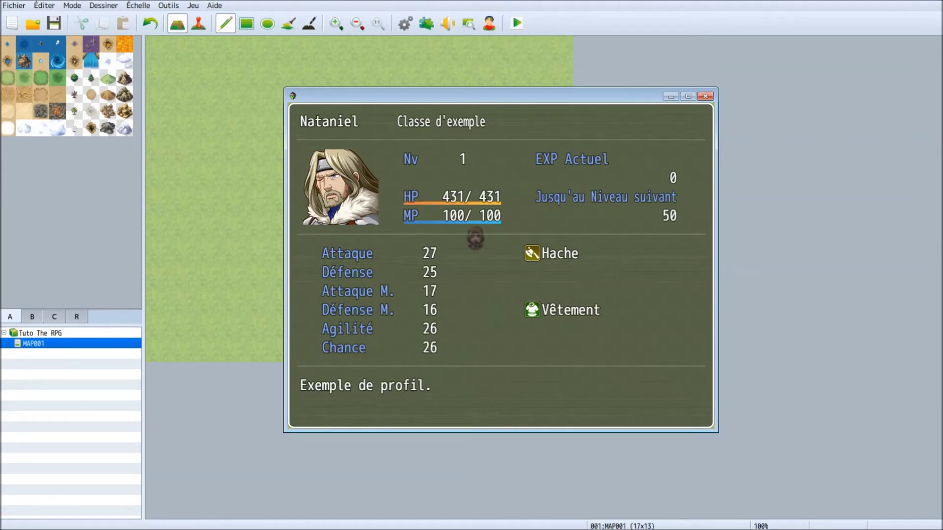
- Look through the game menu commands, review the actor's Statut screen again and return to the menu
key(Escape)
key(Up)
key(Up)
key(Up)
key(Up)
key(Down)
key(Down)
key(Down)
key(Up)
key(Up)
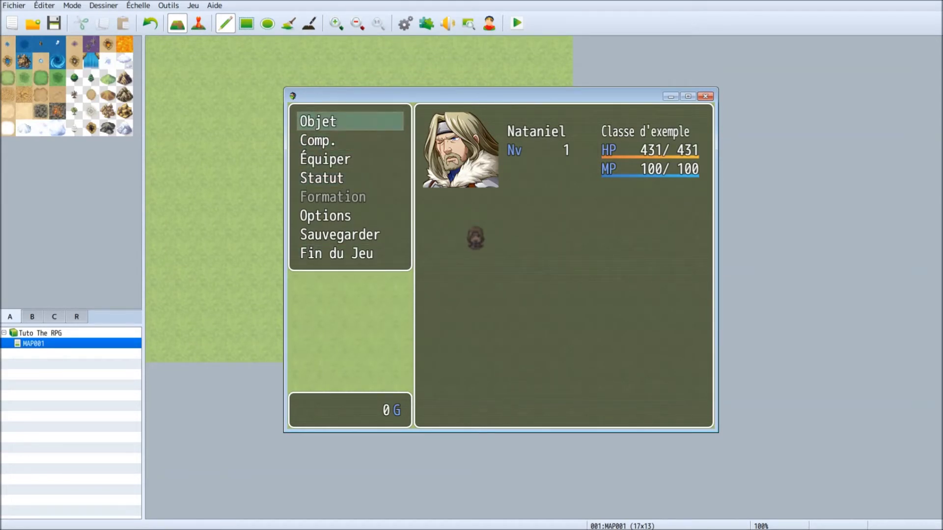
key(Up)
key(Up)
key(Up)
key(Up)
key(Up)
key(Return)
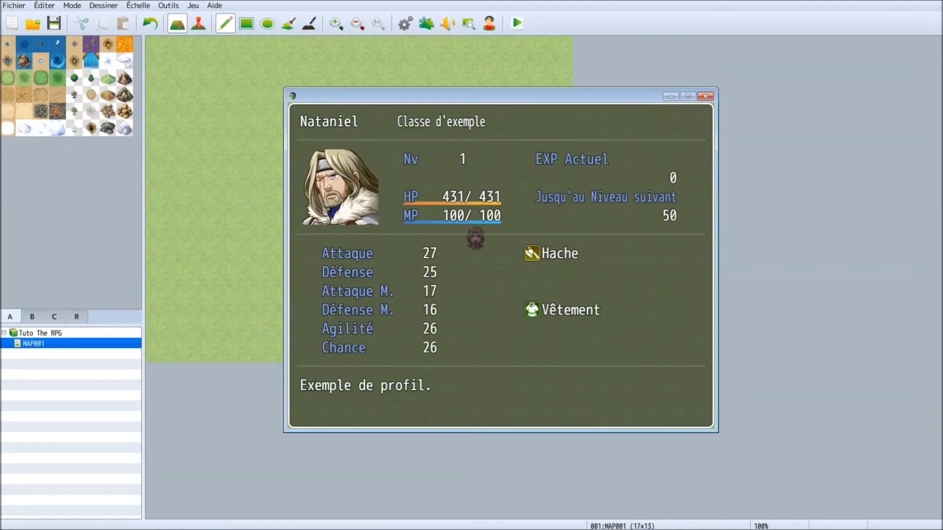
key(Escape)
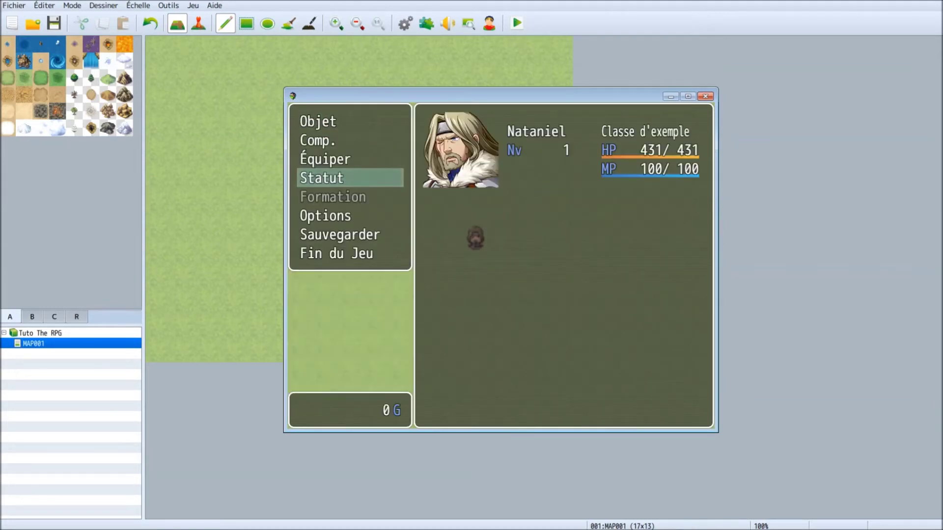
- Examine the actor's Équiper screen, trying the Optimiser and Équiper commands, and return to the game menu
key(Up)
key(Return)
key(Right)
key(Right)
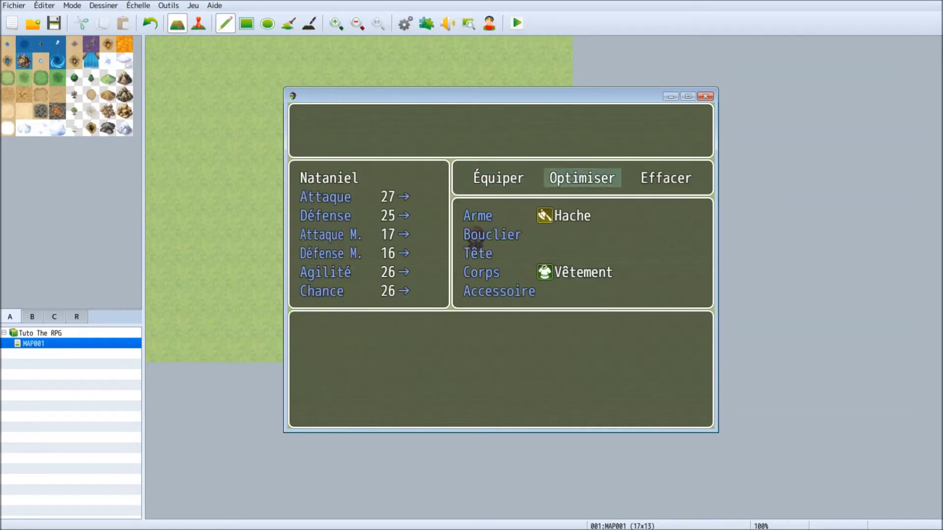
key(Return)
key(Left)
key(Return)
key(Escape)
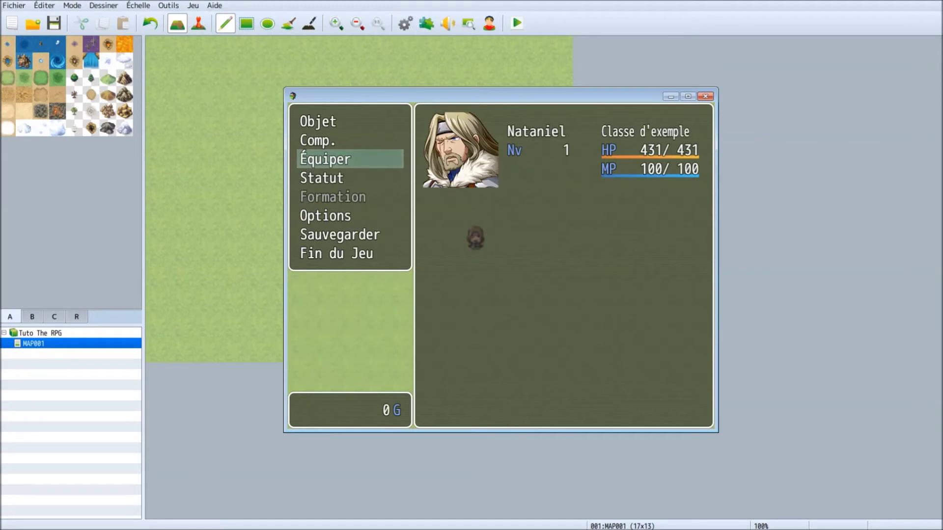
- Check the Arme category of the Objet inventory for weapons and return to the game menu
key(Up)
key(Up)
key(Return)
key(Right)
key(Right)
key(Left)
key(Return)
key(Escape)
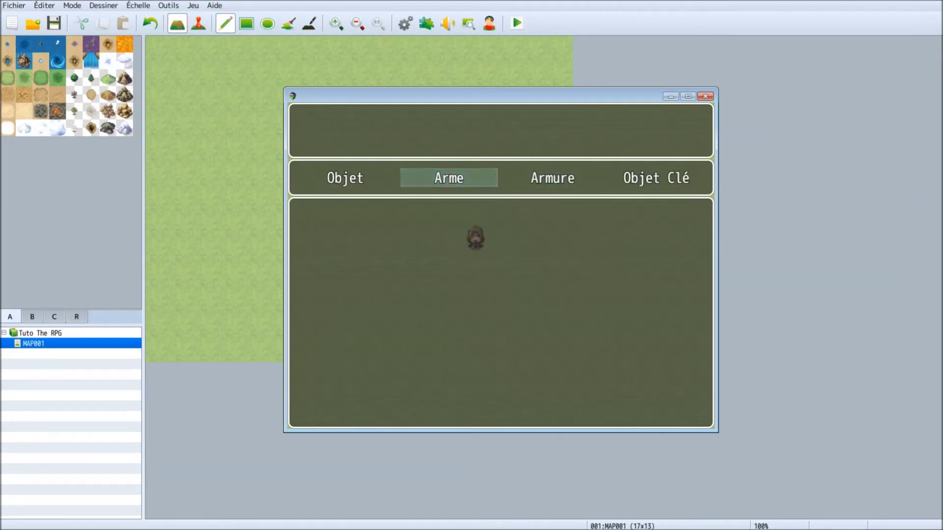
key(Escape)
- Revisit the actor's Équiper screen in the playtest and try another of its equipment commands
key(Down)
key(Down)
key(Return)
key(Right)
key(Right)
key(Return)
key(Escape)
- Browse the Objet, Arme, Armure and Objet Clé categories of the inventory again and end the playtest
key(Up)
key(Up)
key(Down)
key(Up)
key(Return)
key(Right)
key(Right)
key(Left)
key(Left)
key(Right)
key(Right)
key(Right)
key(Left)
key(Left)
key(Left)
key(Right)
key(Escape)
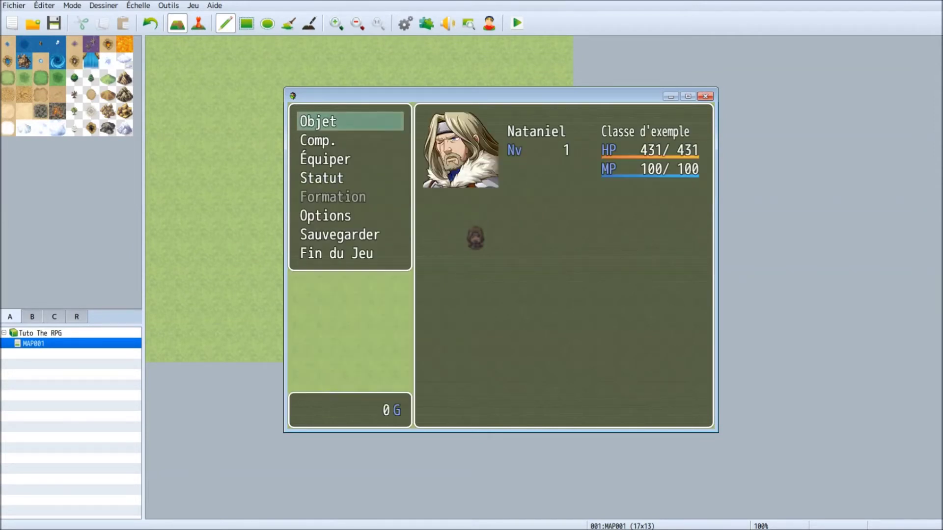
key(Up)
key(alt+F4)
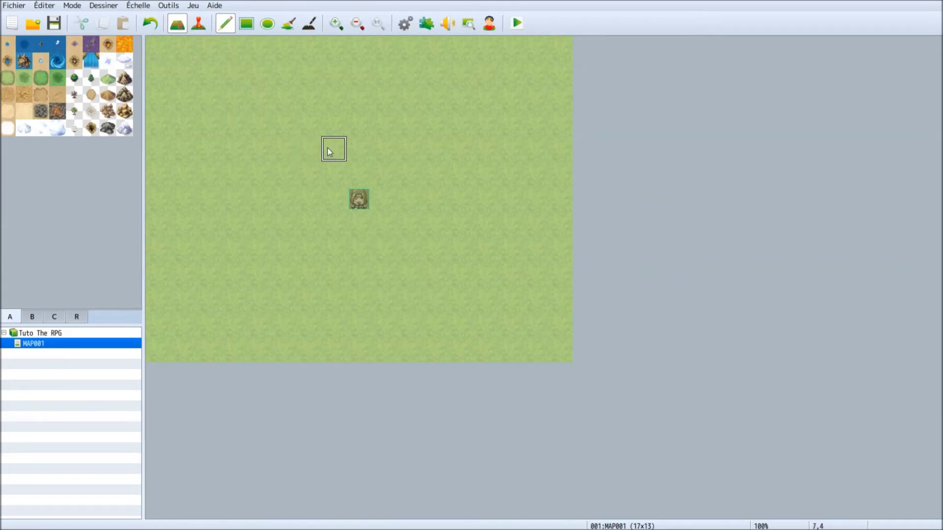
- Switch the editor to event mode for MAP001
click(199, 23)
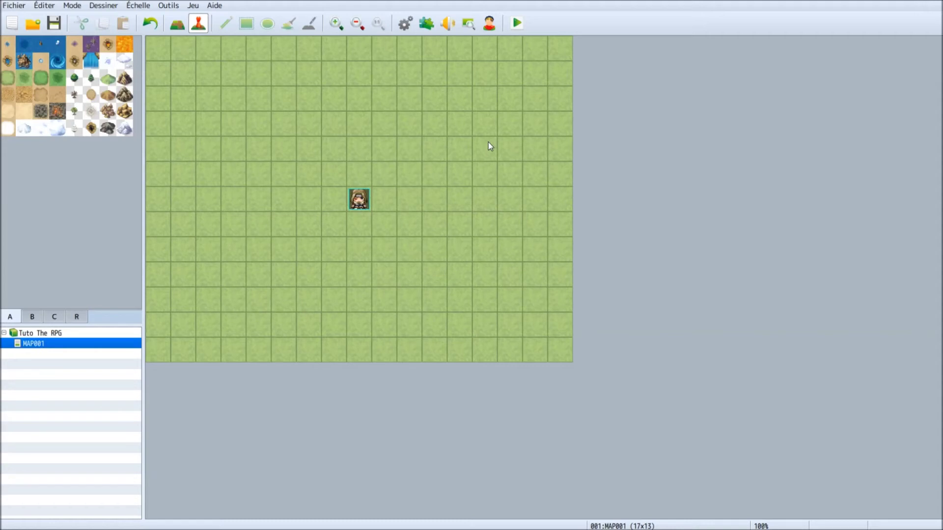
click(32, 317)
click(54, 317)
click(10, 317)
double_click(361, 130)
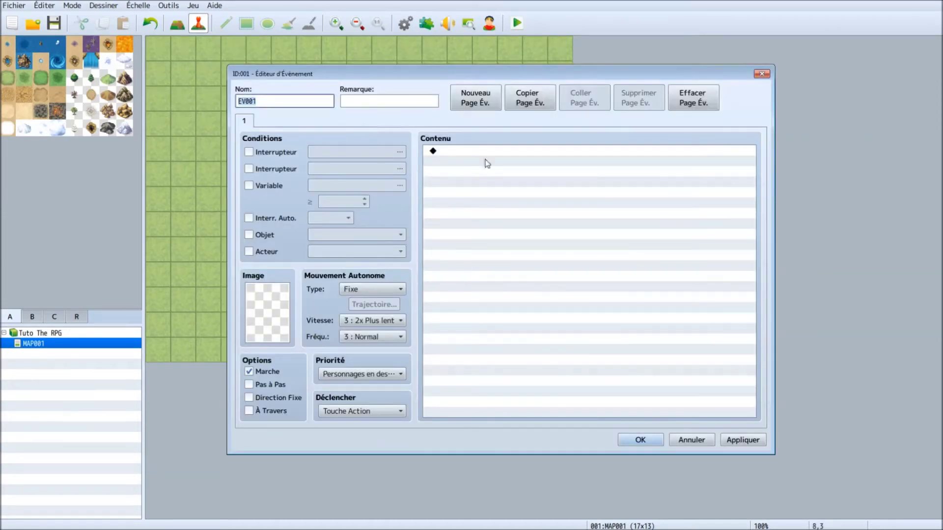
click(688, 440)
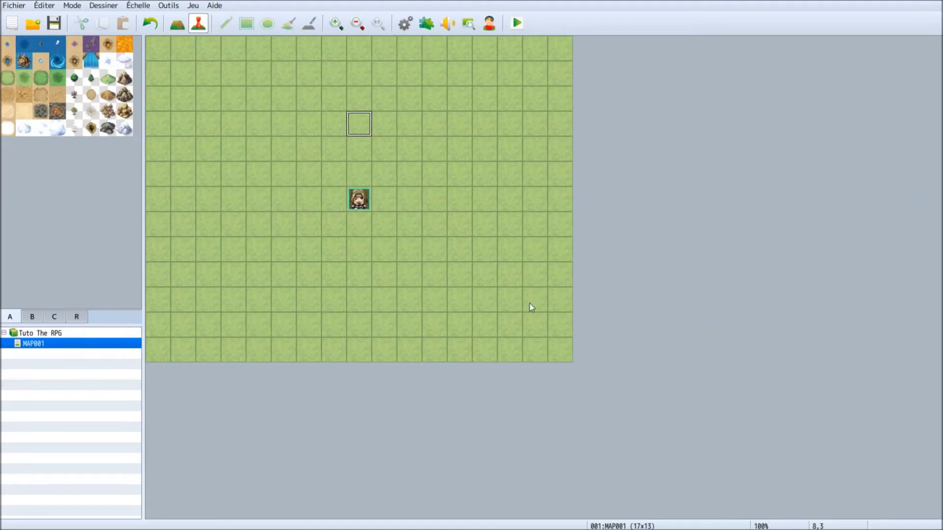
- Create an event three tiles above the player's start, named "Exemple d'événement" with the remark "Personnage"
double_click(362, 125)
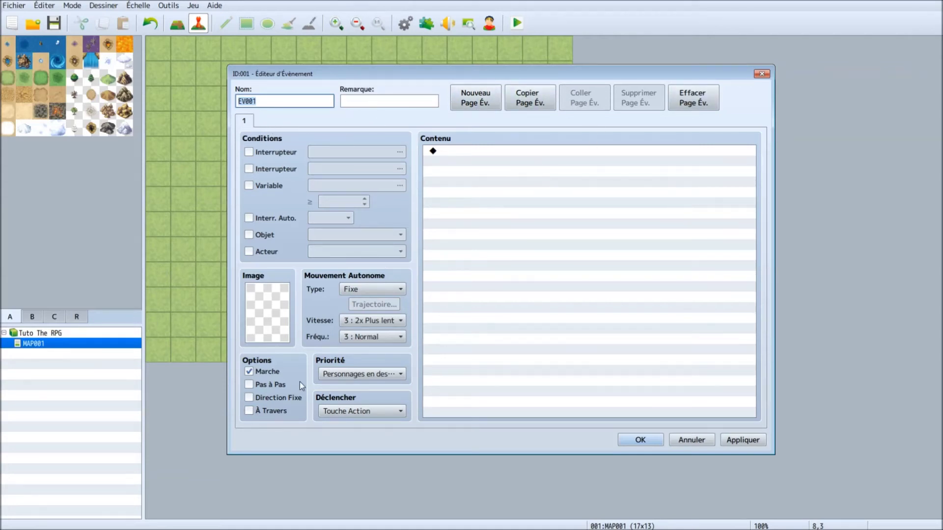
click(279, 104)
text(Exemple d'événement)
key(Tab)
text(P)
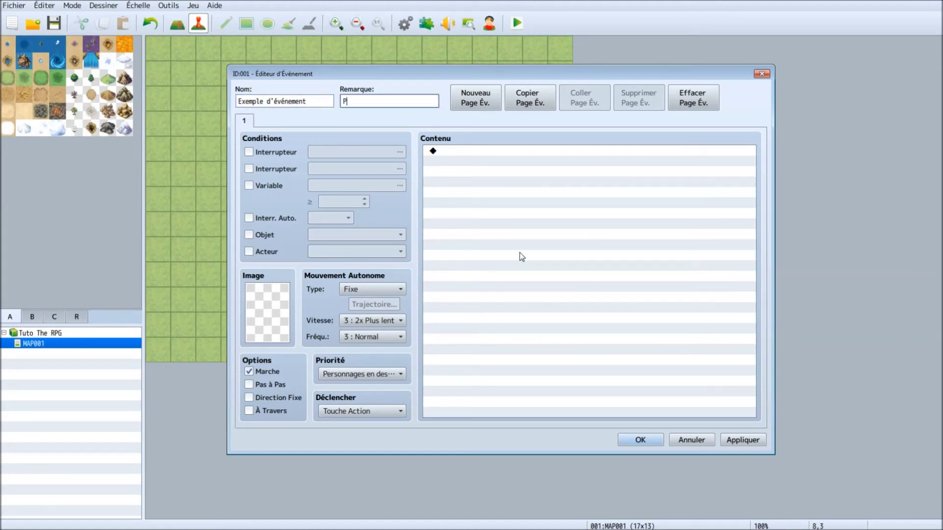
text(ersonnage)
click(639, 441)
- Playtest with the changes saved, start a new game and walk the character up to the event's tile
click(517, 23)
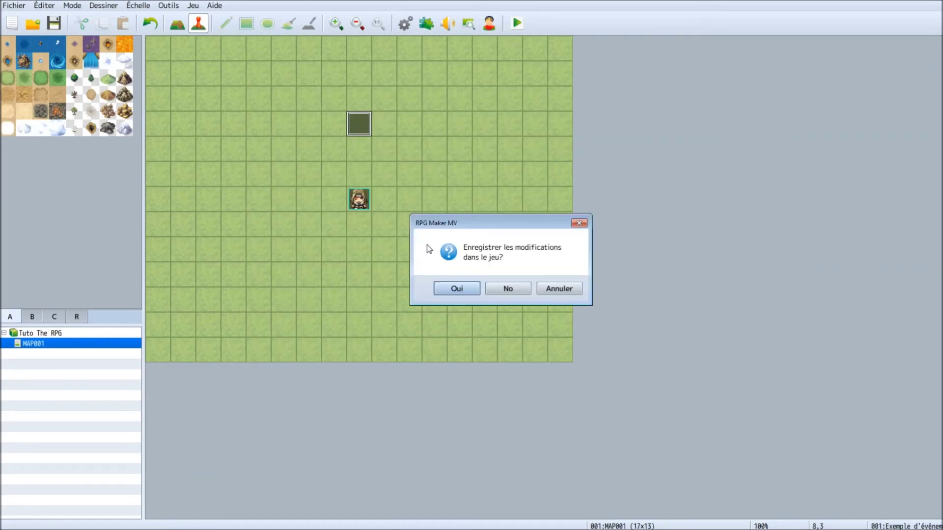
click(469, 289)
key(Return)
key(Up)
key(Up)
key(Up)
key(Up)
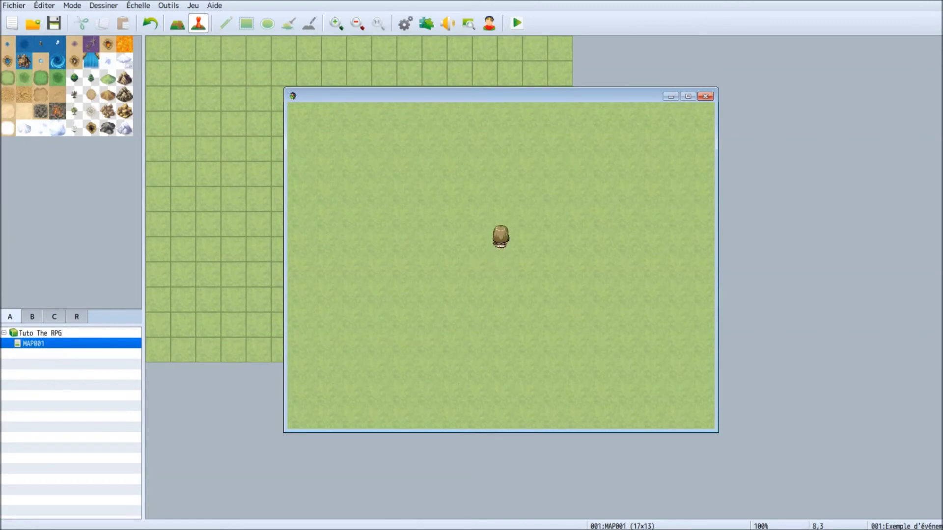
- Walk the character around the event's tile in several directions and end the playtest
key(Down)
key(Down)
key(Left)
key(Left)
key(Left)
key(Right)
key(Down)
key(Right)
key(Up)
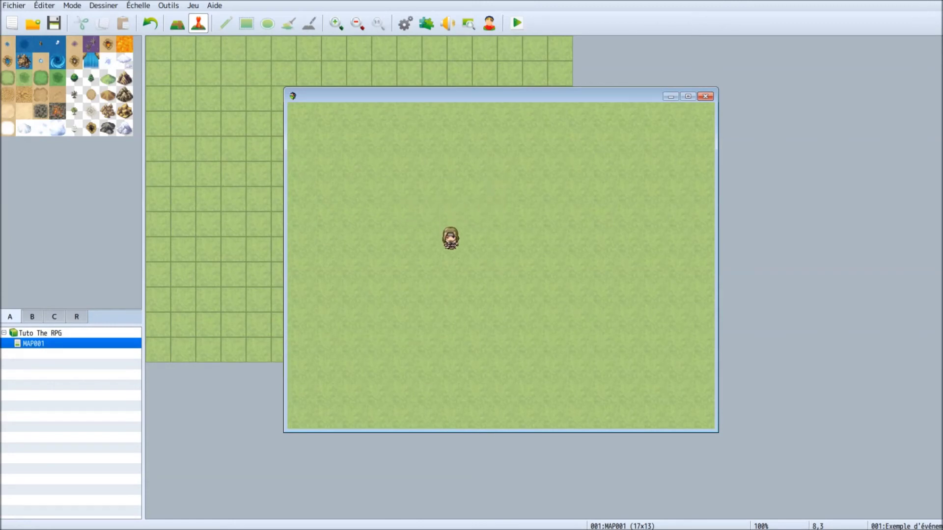
click(705, 96)
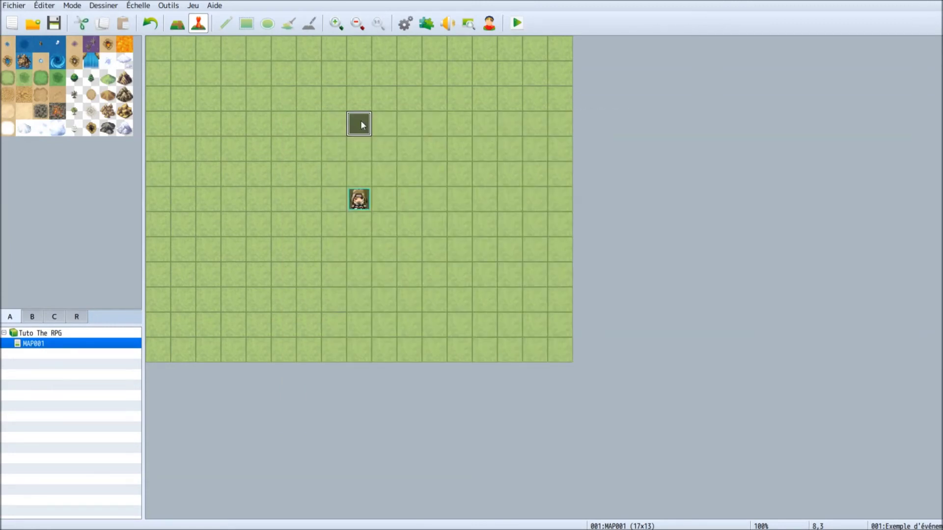
- Reopen the event and browse the Actor2, Actor3, Evil and People1 character sheets for its image
double_click(360, 120)
double_click(281, 337)
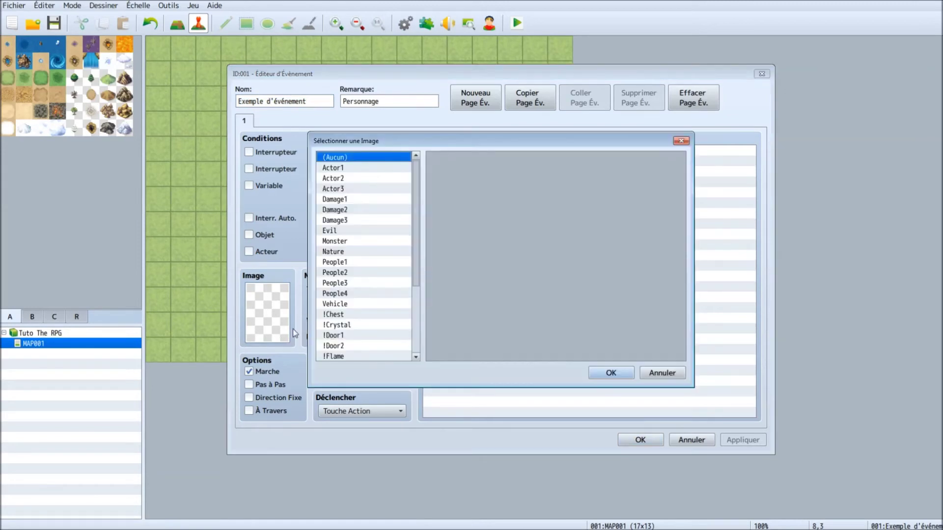
click(367, 180)
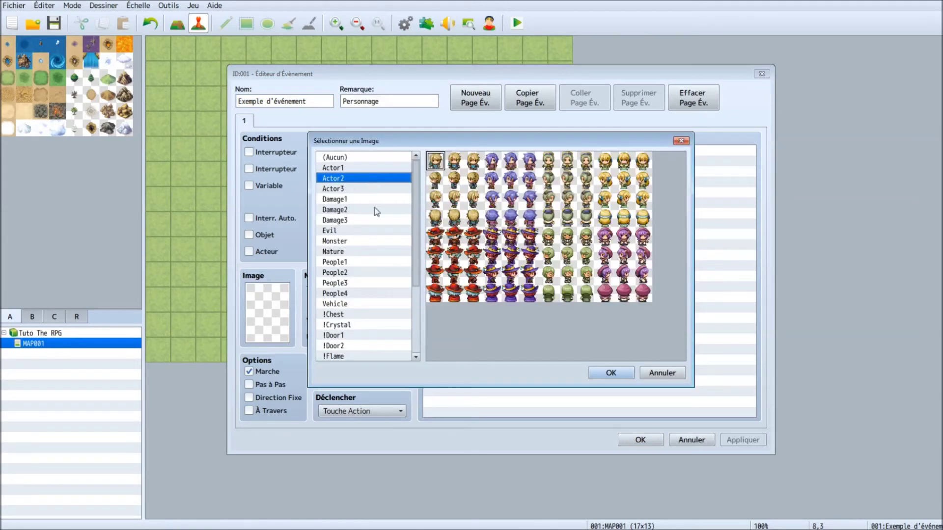
scroll(377, 207, down, 3)
scroll(385, 198, up, 3)
click(366, 188)
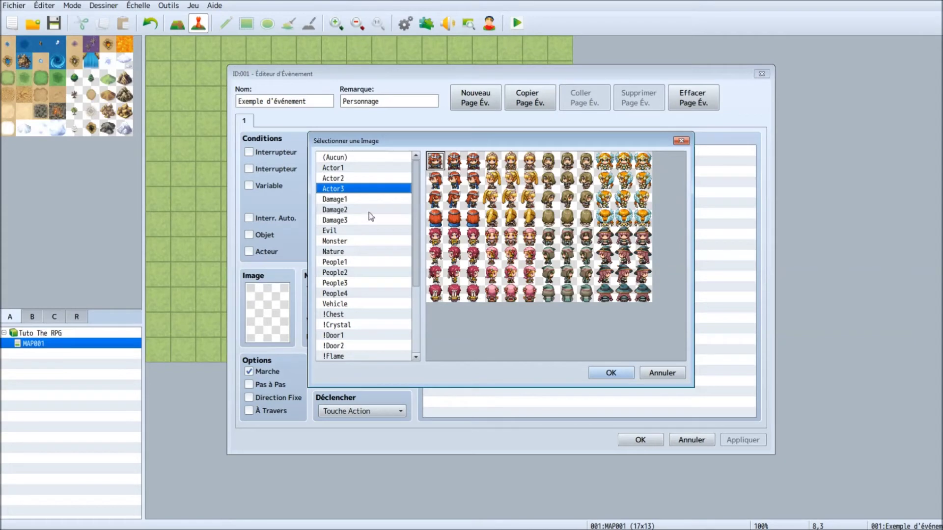
click(344, 179)
click(349, 232)
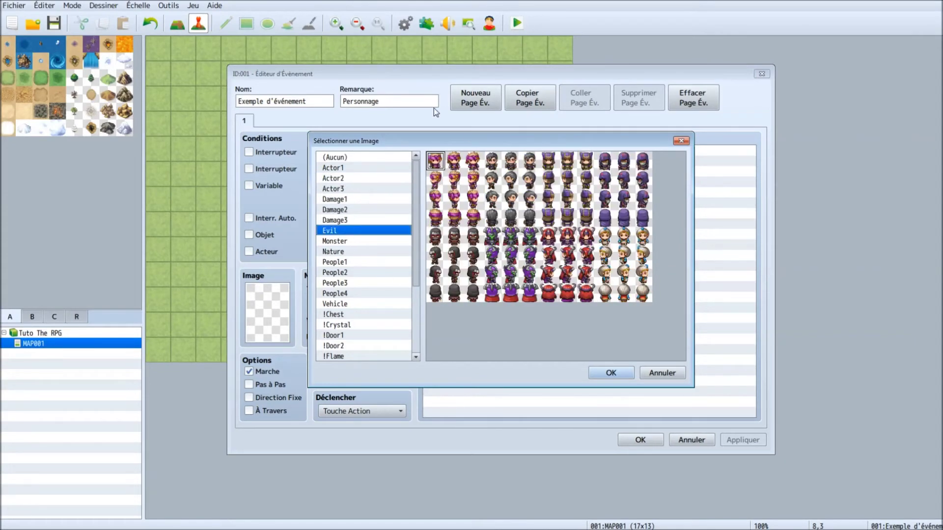
click(347, 262)
- Set the event's image to the blonde fairy from the Nature sheet and confirm the event
click(347, 251)
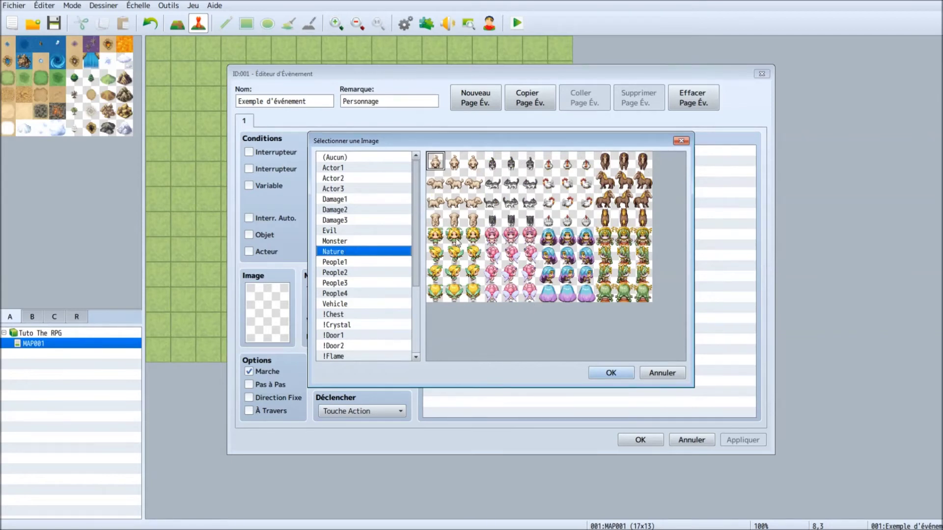
click(453, 236)
click(605, 375)
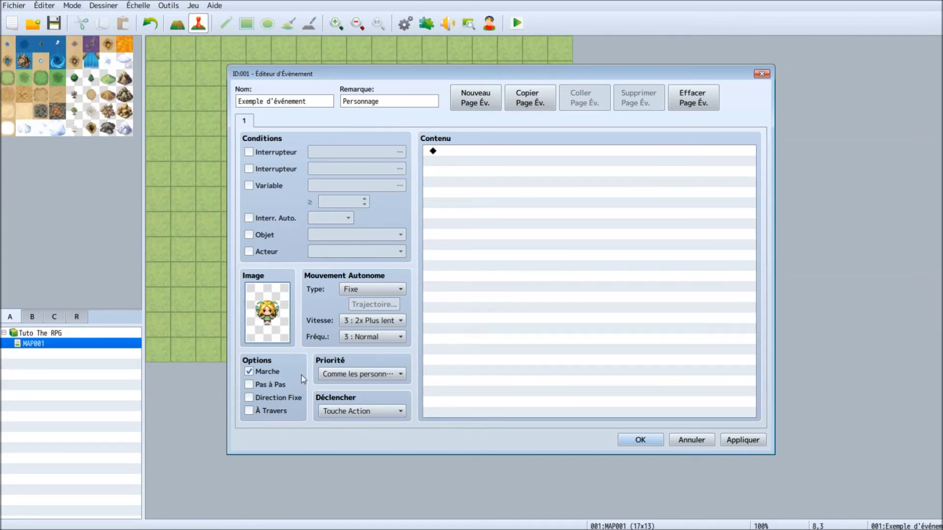
click(636, 440)
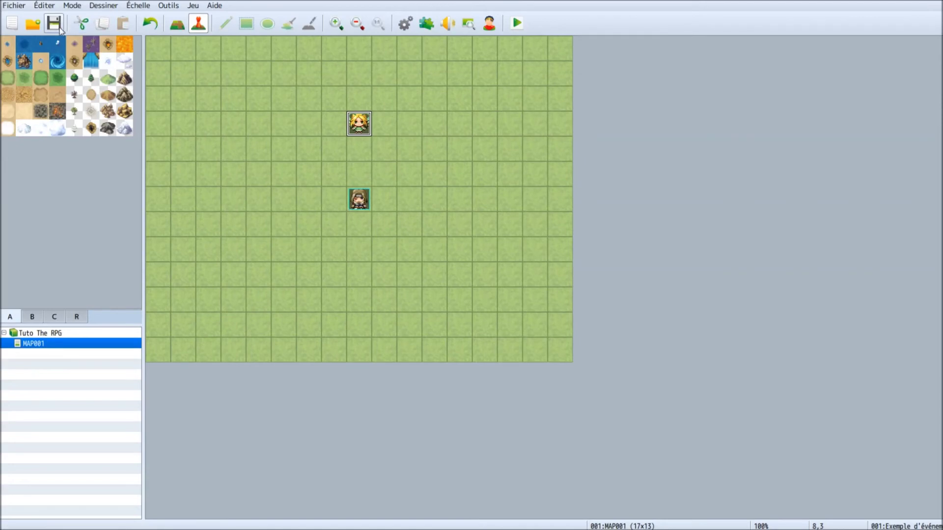
- Save the project, walk the character beside the fairy event in a new playtest and end it
click(517, 22)
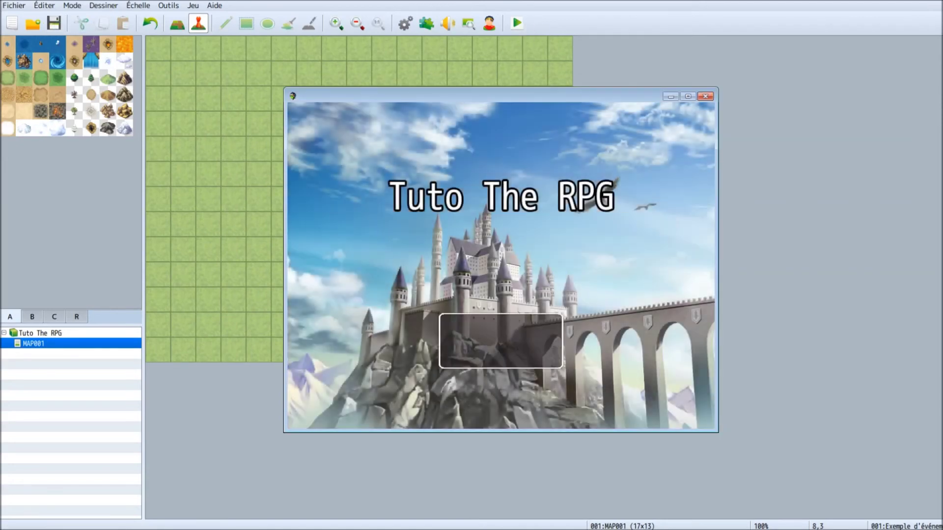
key(Return)
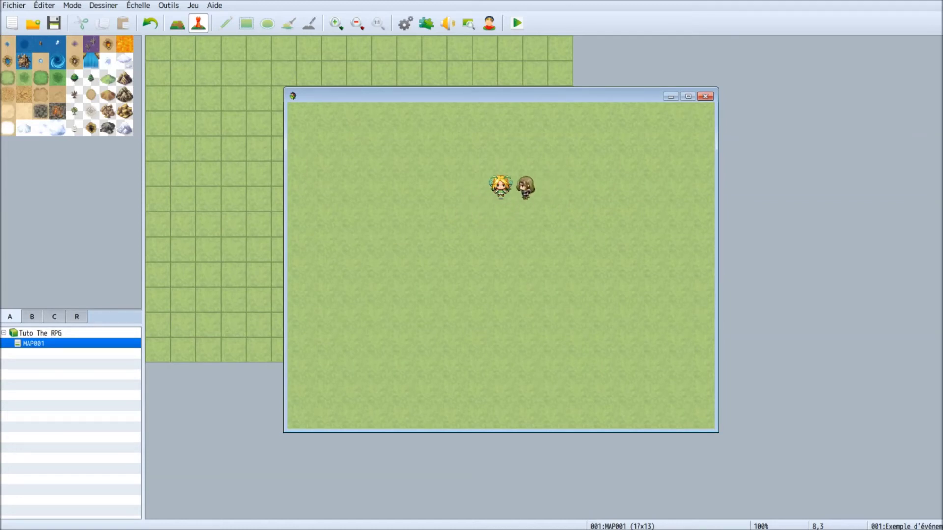
click(705, 96)
- Reopen the fairy event and examine the event commands available for its contents, including the second page
click(362, 109)
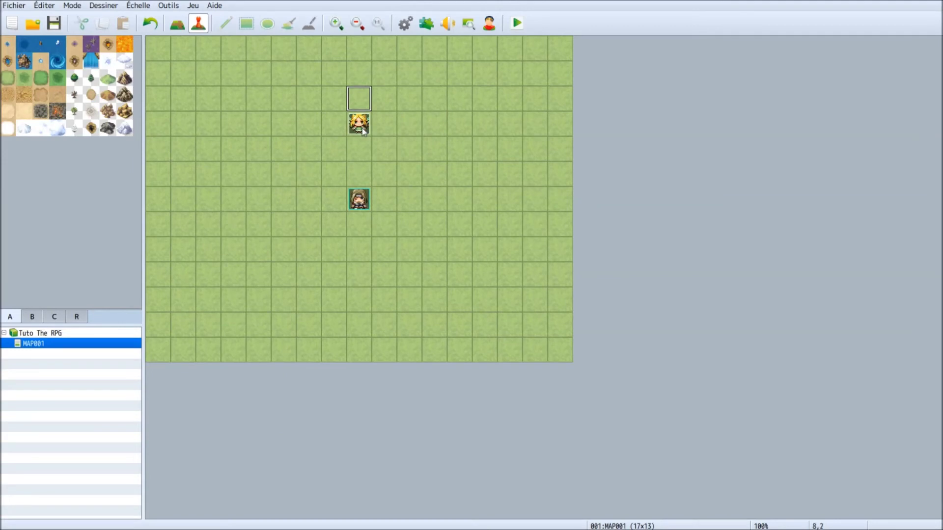
double_click(362, 128)
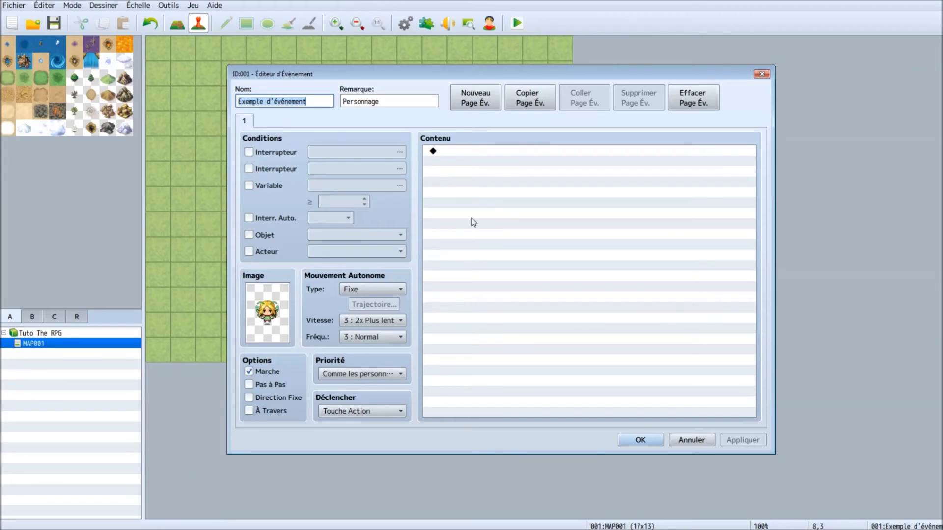
double_click(543, 153)
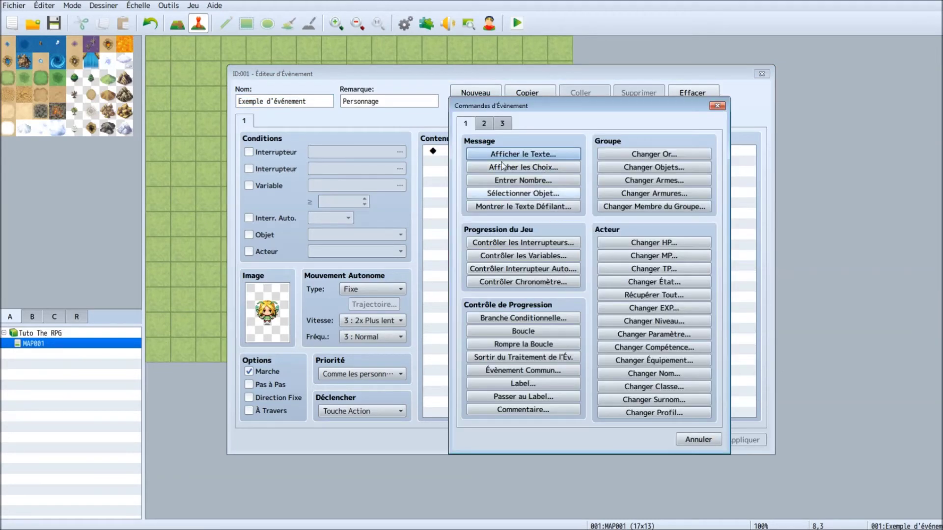
click(698, 440)
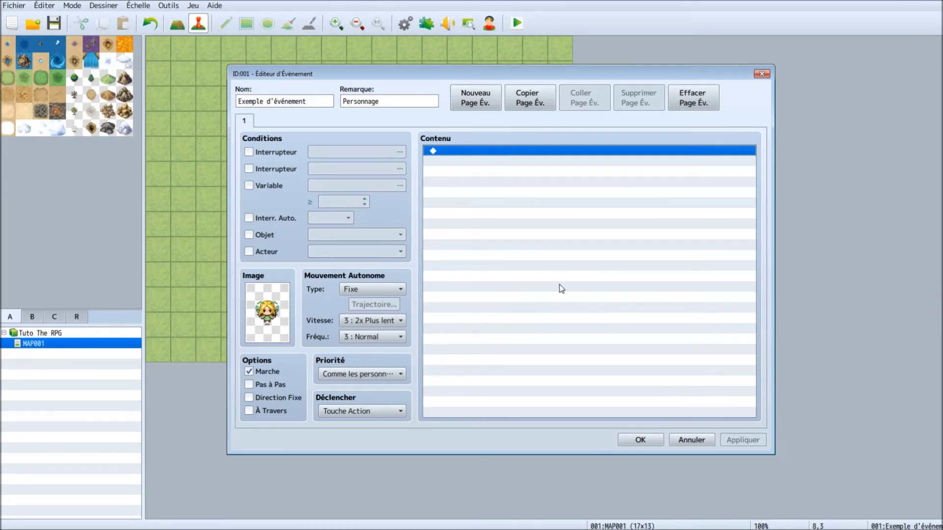
double_click(487, 156)
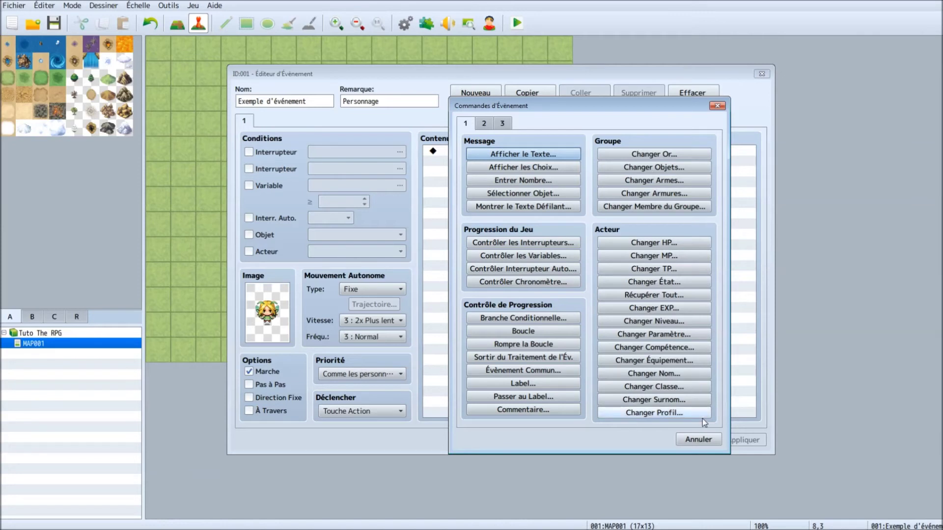
click(698, 439)
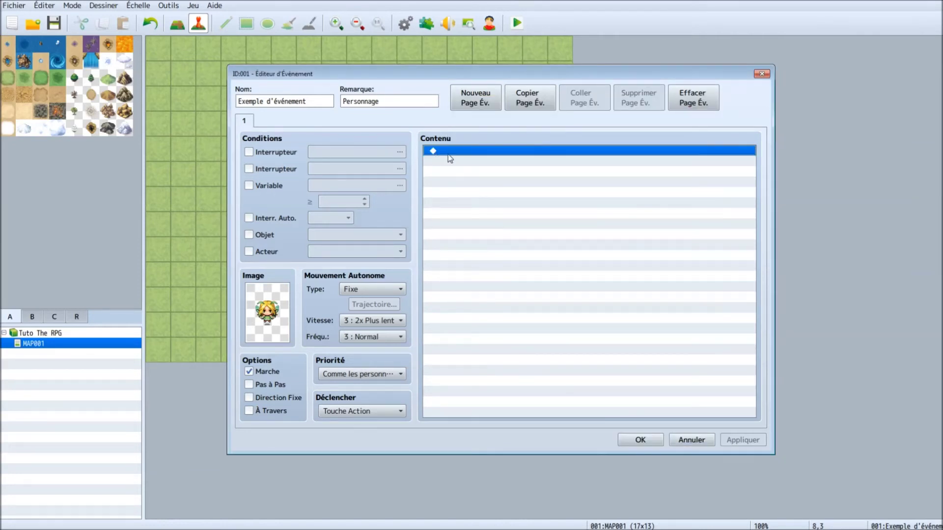
double_click(489, 153)
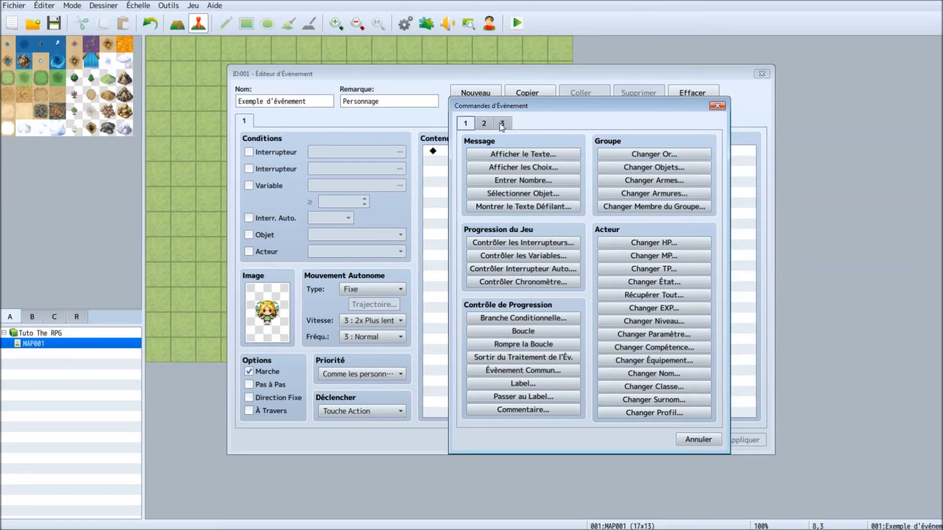
click(484, 123)
click(466, 124)
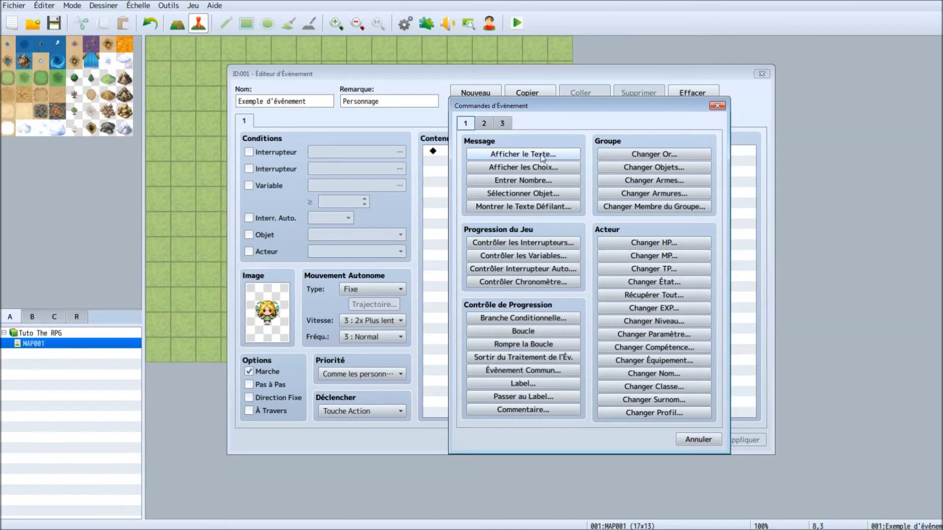
- Start an Afficher le Texte command for the fairy event with the text "Hello World!"
click(542, 155)
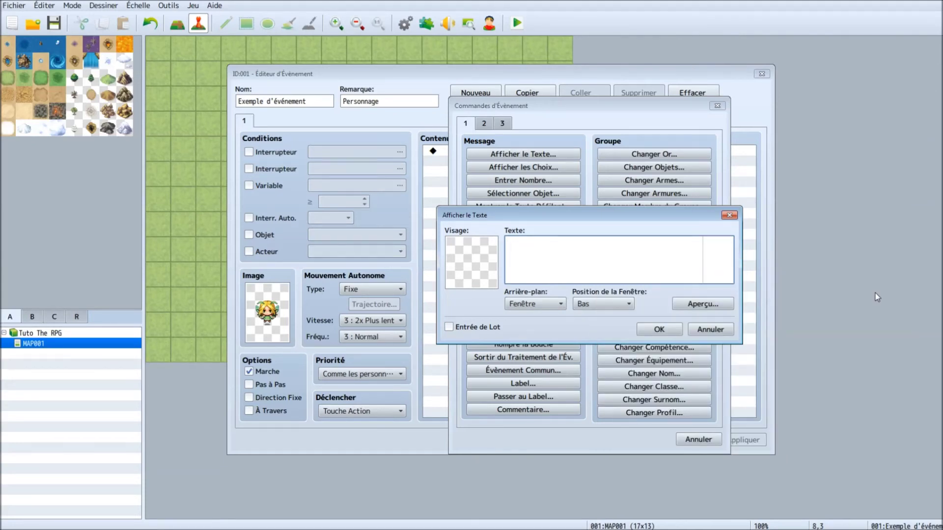
text(Hello Wo)
click(549, 244)
key(BackSpace)
key(ctrl+z)
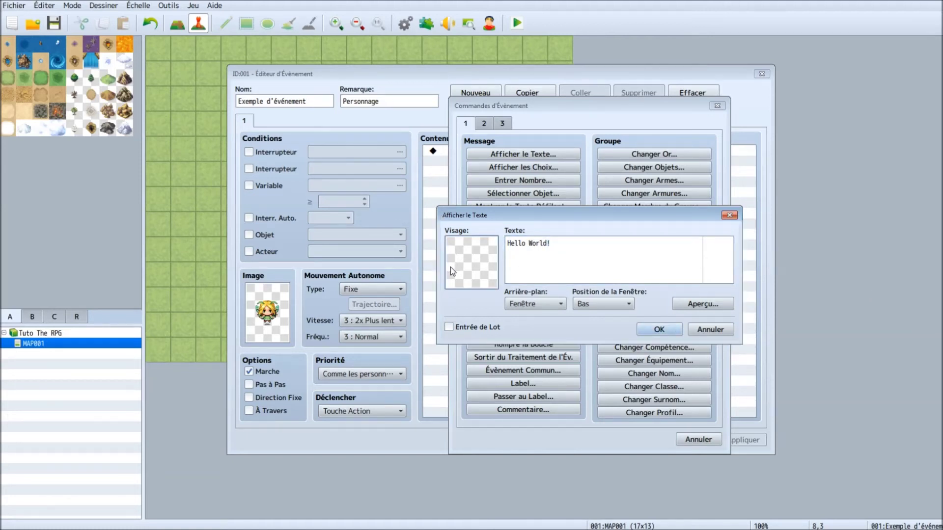
- Set the message's face image to the blonde fairy portrait from the Nature set
double_click(450, 266)
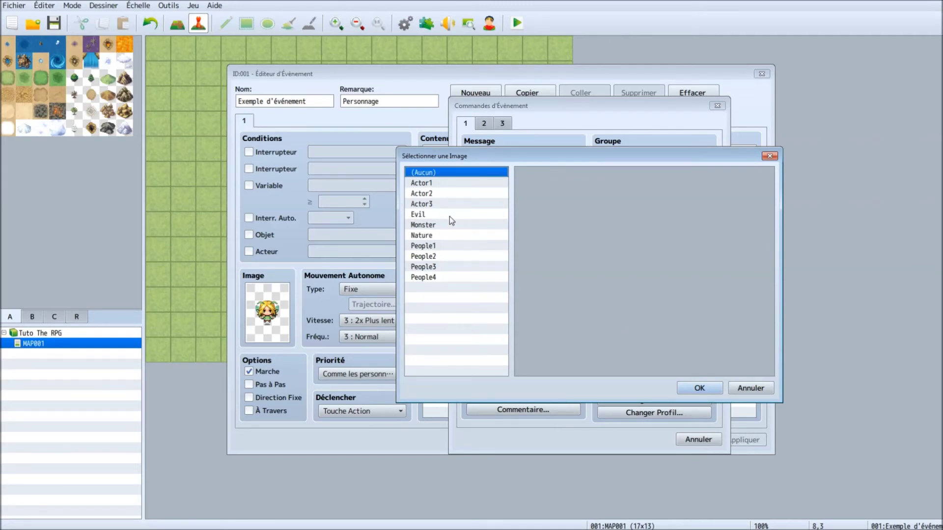
click(442, 235)
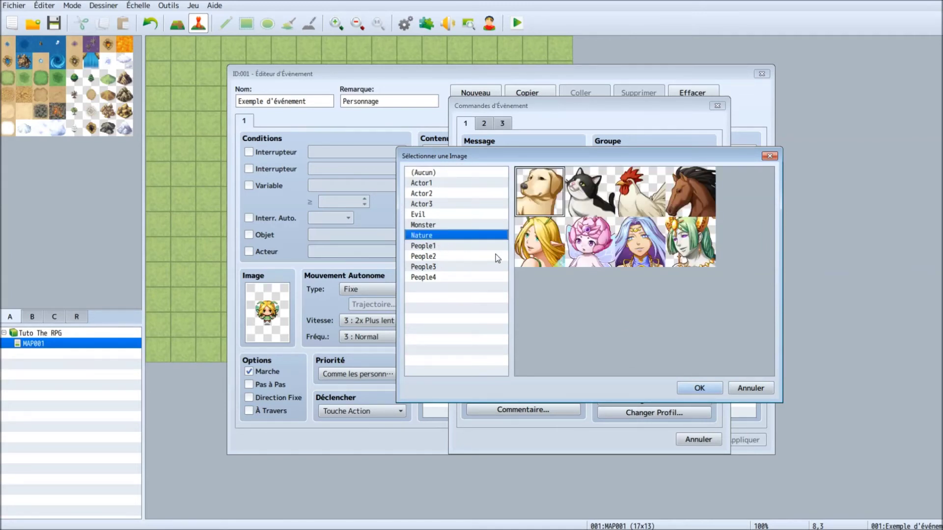
click(527, 258)
click(697, 388)
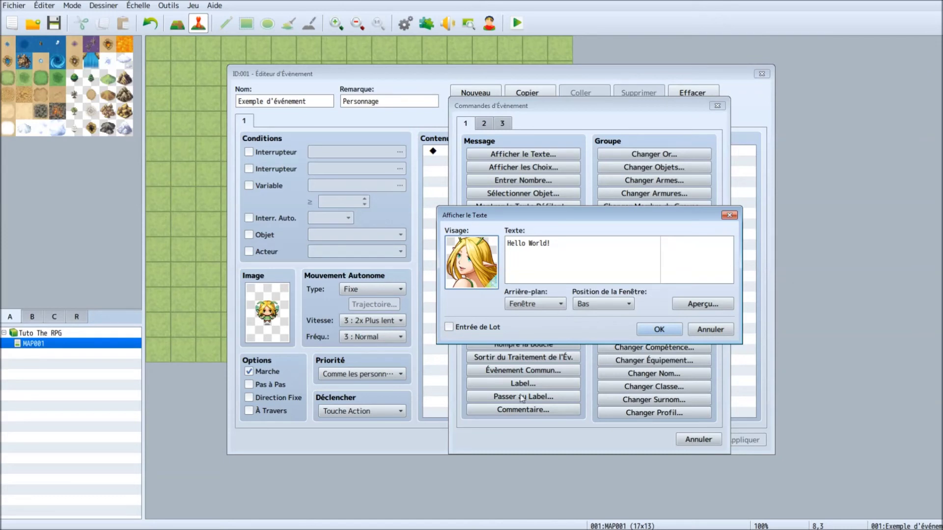
- Preview the "Hello World!" message and add the text command to the event
click(716, 305)
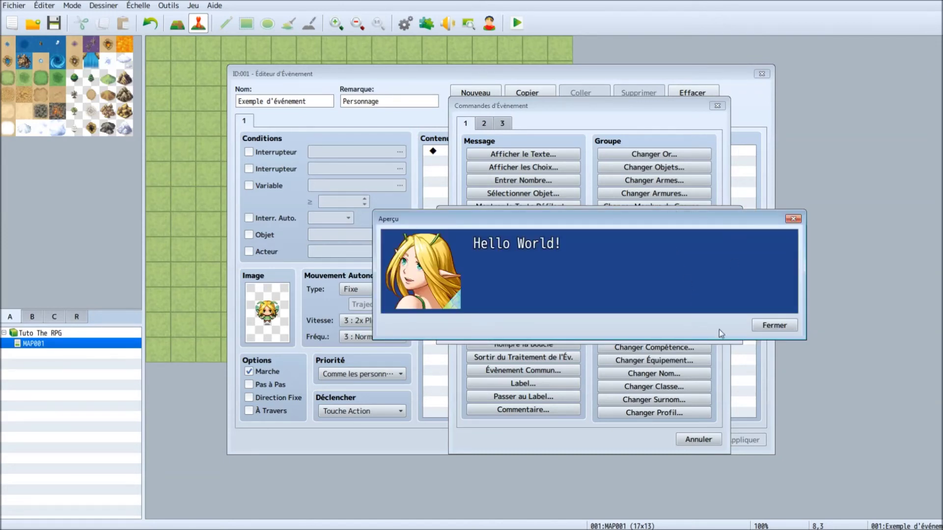
click(774, 326)
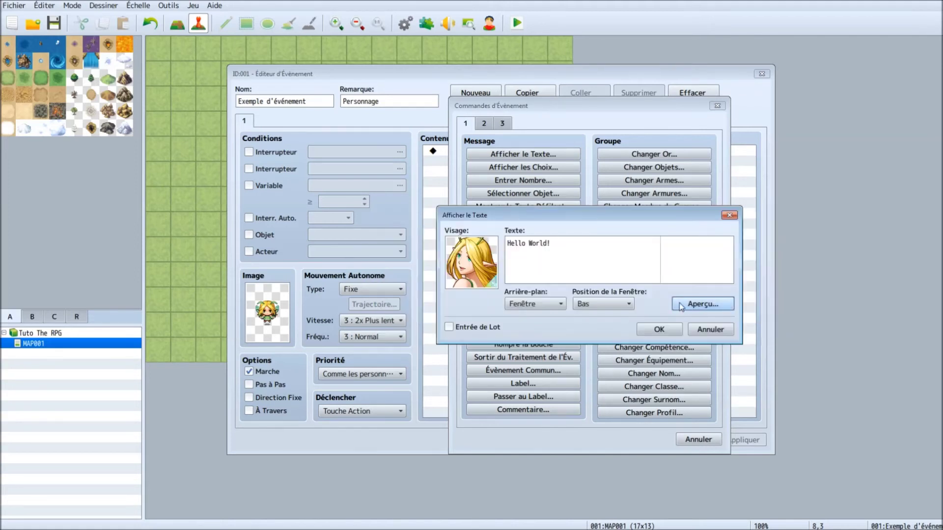
click(659, 330)
- Select the "Hello World!" text command in the event's contents
click(492, 157)
key(Down)
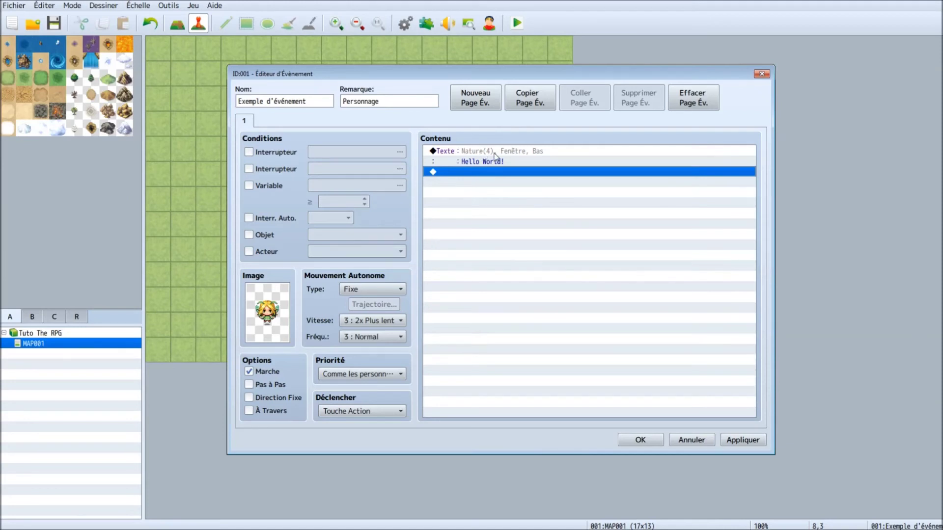
click(535, 155)
ctrl+click(533, 156)
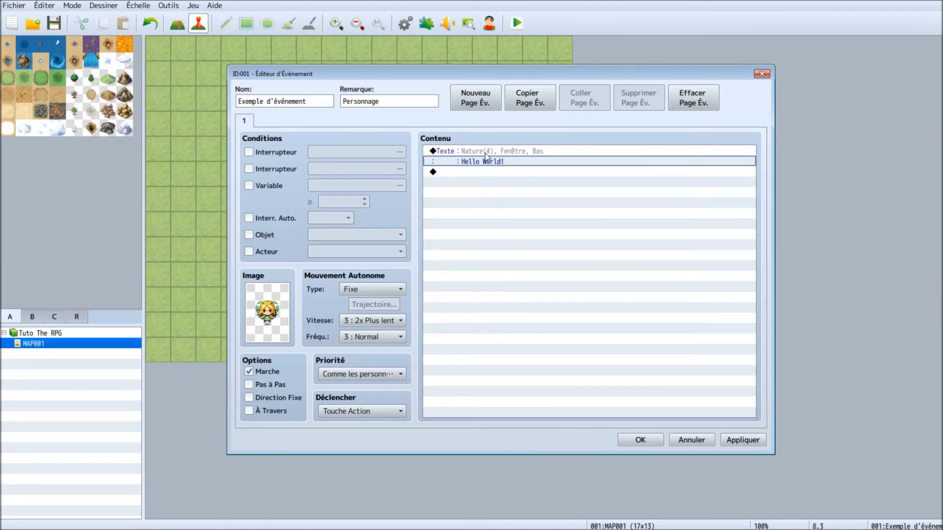
click(508, 154)
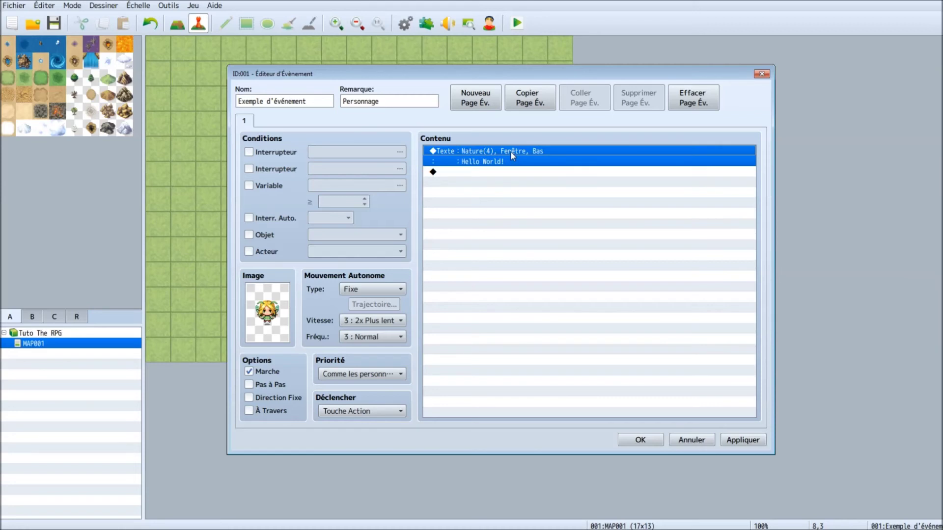
- Select the entries in the event's contents, apply the fairy event's changes and close the event editor
click(533, 191)
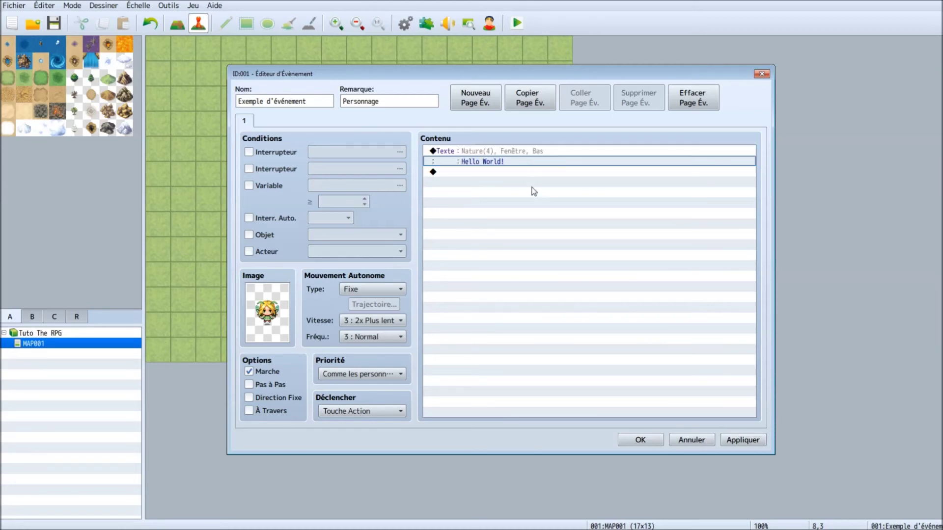
click(495, 172)
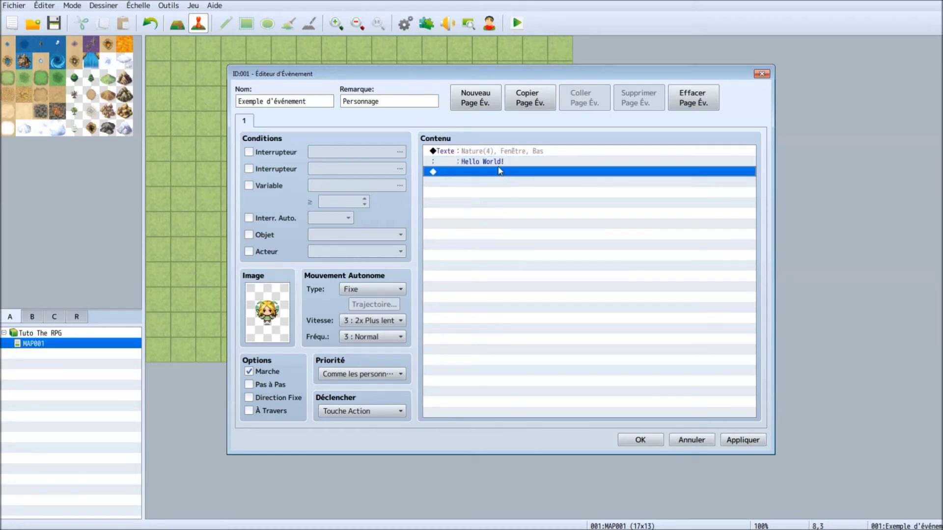
click(503, 195)
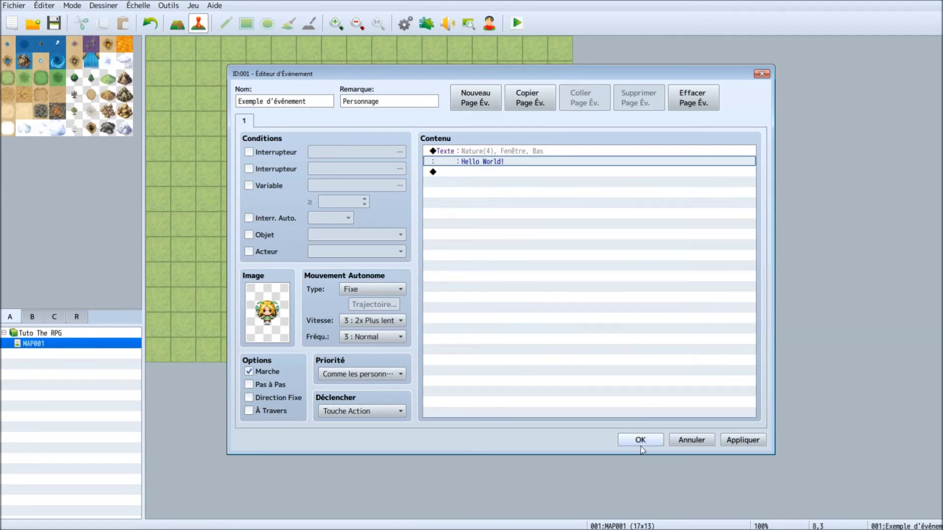
click(730, 440)
click(641, 440)
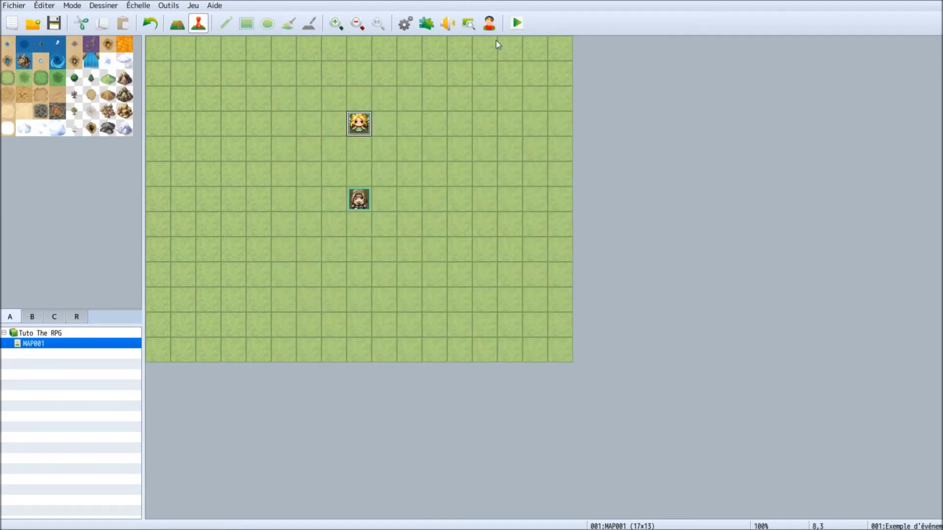
- Save the project changes, launch a playtest and start a new game
click(517, 23)
click(455, 292)
key(Return)
- Walk the character around to the fairy's side and talk to her to show her message
key(Up)
key(Up)
key(Up)
key(Left)
key(Down)
key(Left)
key(Down)
key(Left)
key(Left)
key(Up)
key(Up)
key(Right)
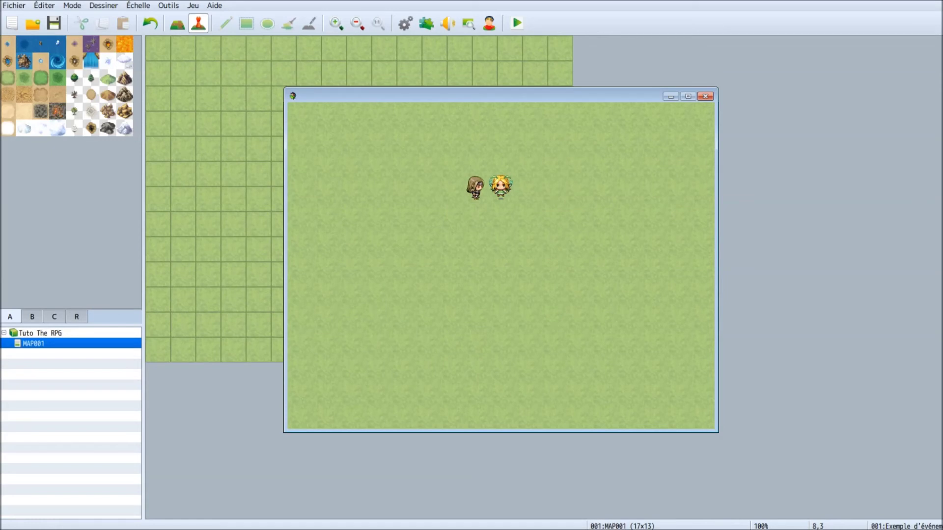
key(Return)
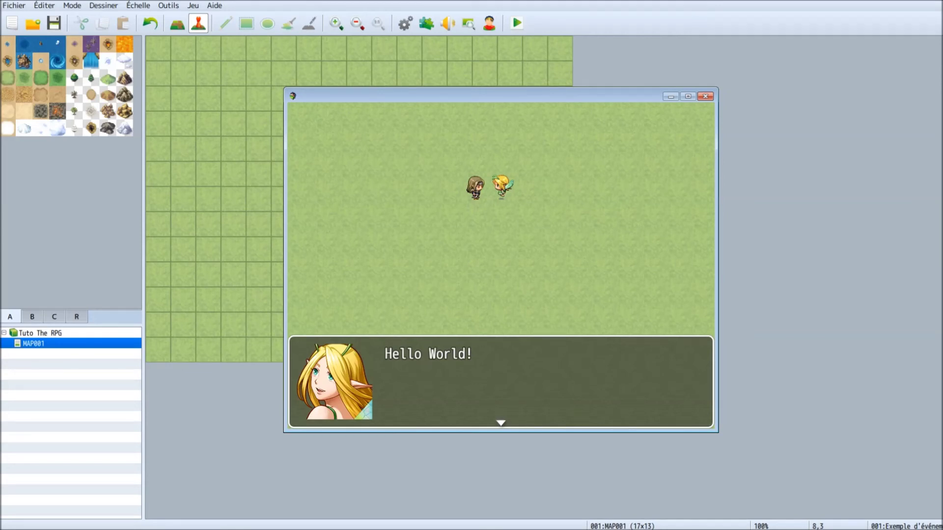
- Dismiss the fairy's message and walk the character around her and over the lower part of the map
key(Return)
key(Up)
key(Up)
key(Right)
key(Right)
key(Down)
key(Down)
key(Down)
key(Down)
key(Down)
key(Down)
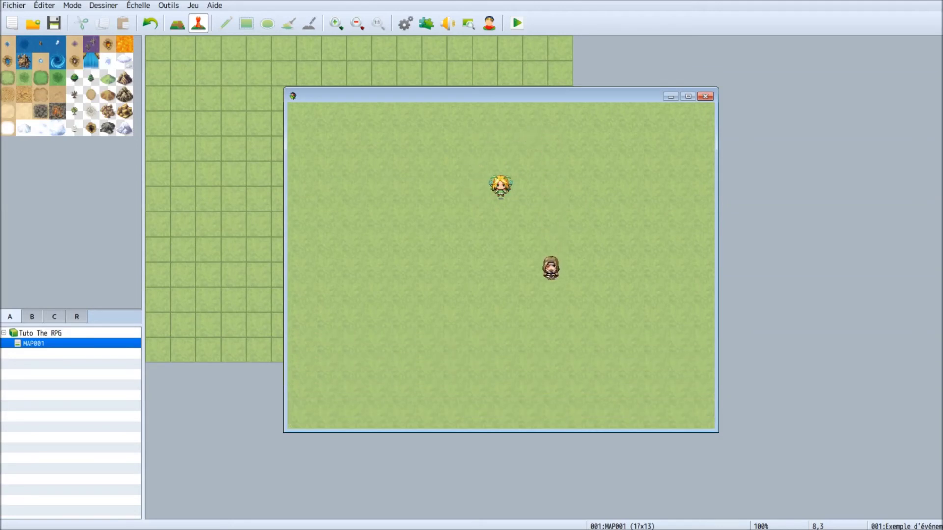
key(Left)
key(Left)
key(Left)
key(Left)
- Turn Toujours courir ON in the playtest's in-game options and return to the map
key(Escape)
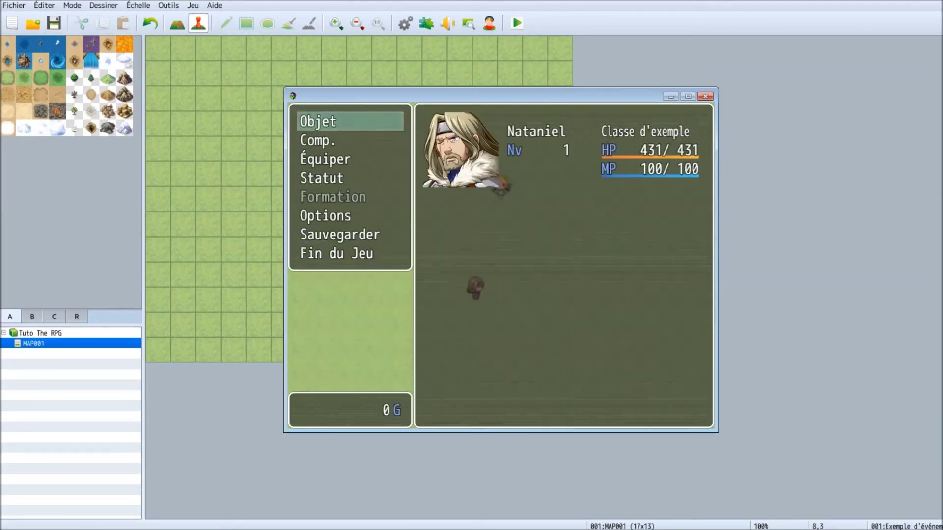
key(Up)
key(Up)
key(Up)
key(Return)
key(Return)
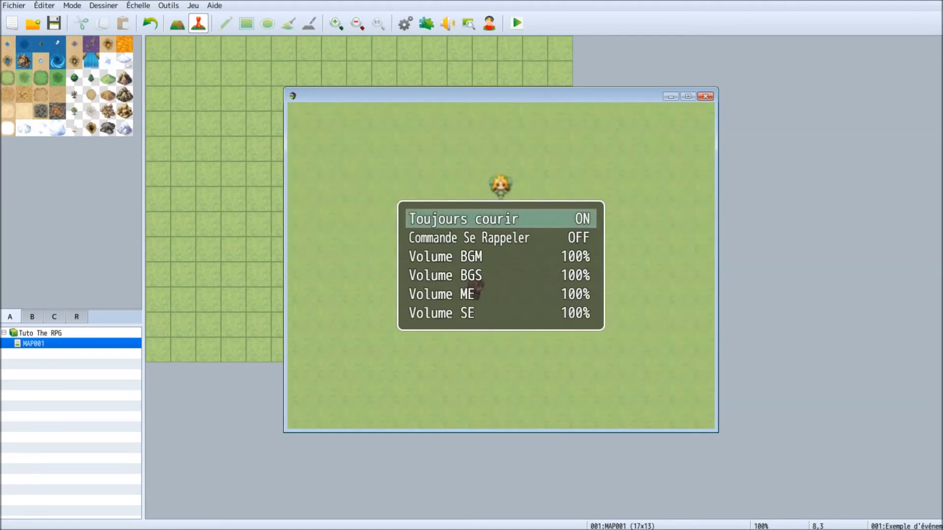
key(Escape)
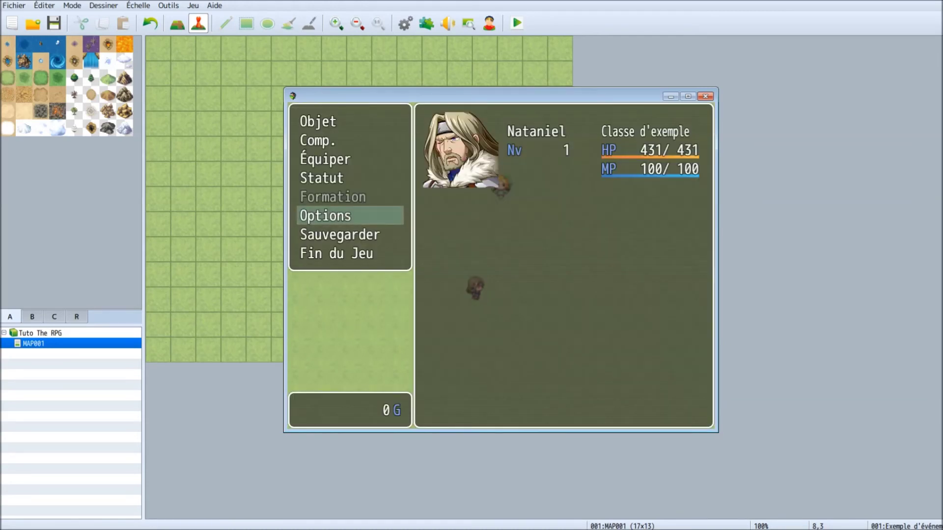
key(Escape)
- Run the character around the map and the fairy to try out the always-run option
key(Right)
key(Up)
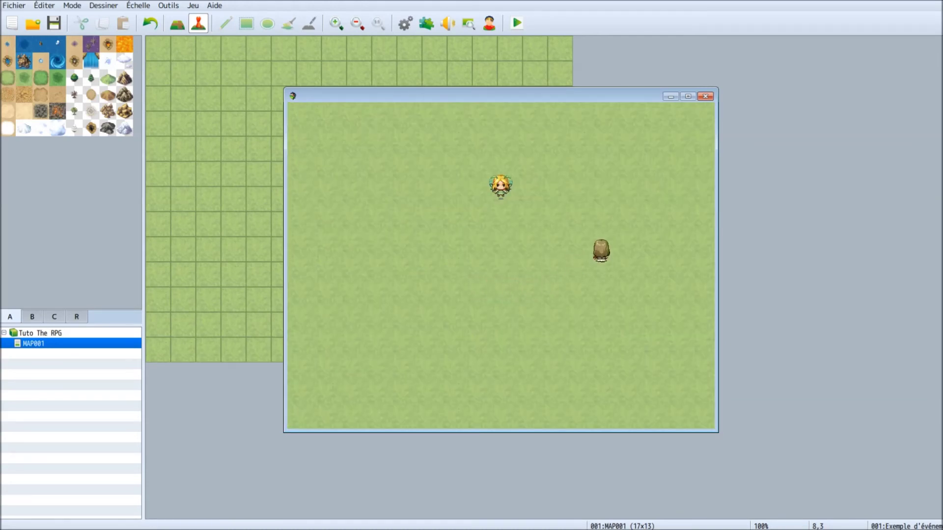
key(Left)
key(Left)
key(Down)
key(Right)
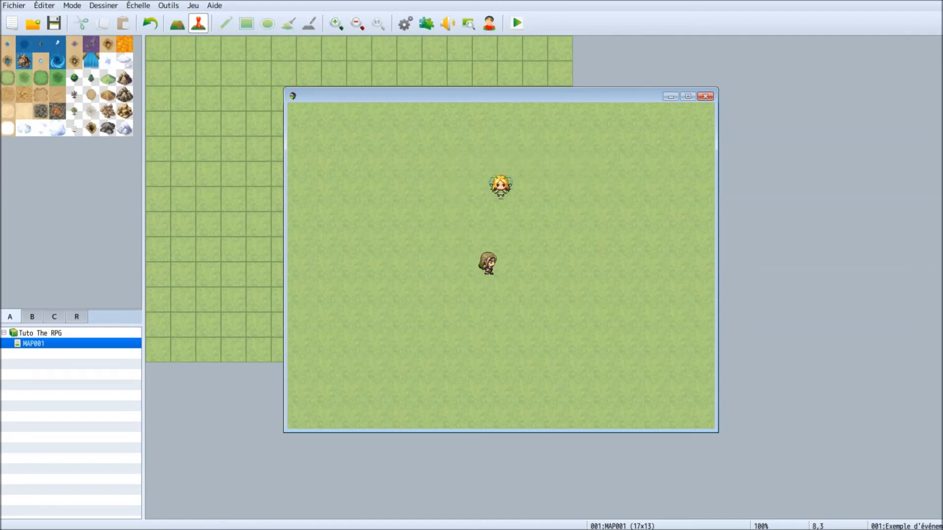
key(Up)
key(Left)
key(Down)
key(Left)
key(Right)
key(Up)
key(Right)
key(Up)
key(Right)
key(Down)
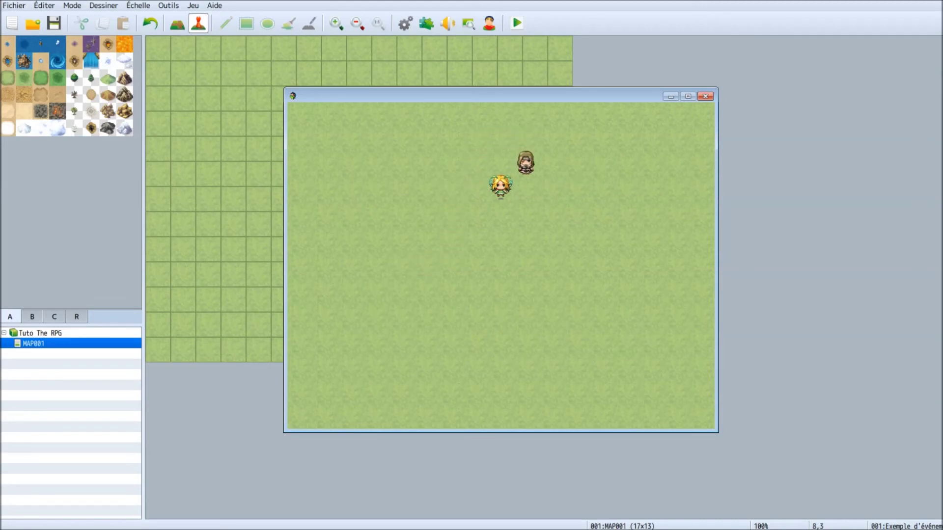
key(Left)
key(Right)
key(Up)
- Talk to the fairy again, dismiss her message and close the playtest
key(Return)
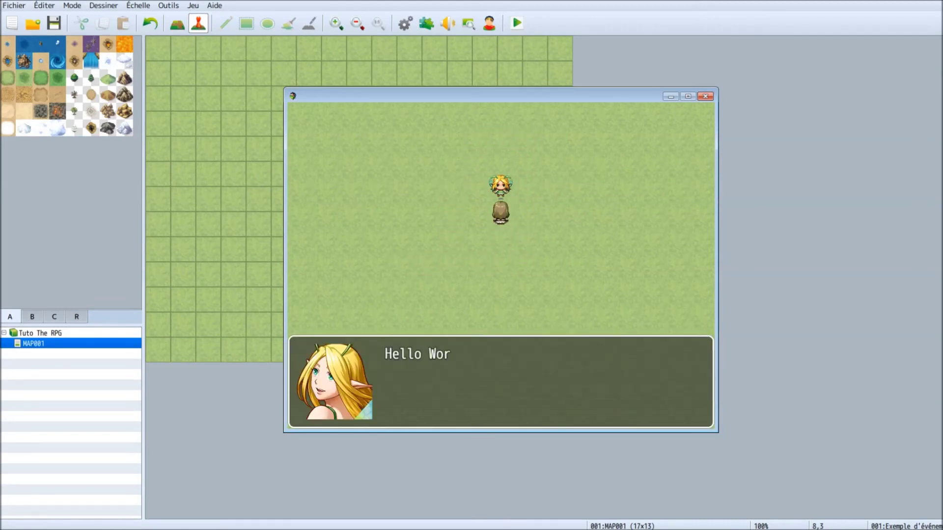
key(Return)
key(Right)
key(Up)
key(Right)
key(Up)
click(705, 96)
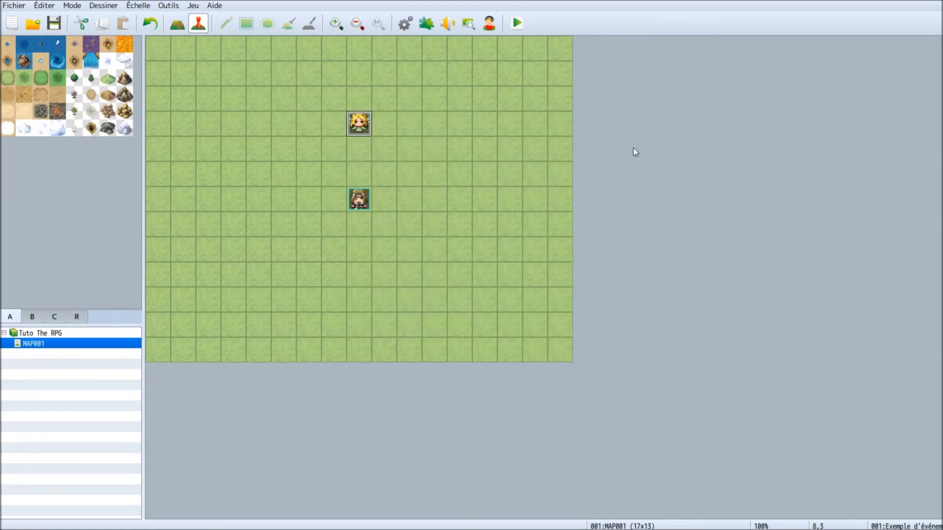
- Edit the fairy event's text command so the message has two lines, each repeating "Hello World!" four times
double_click(359, 124)
click(468, 162)
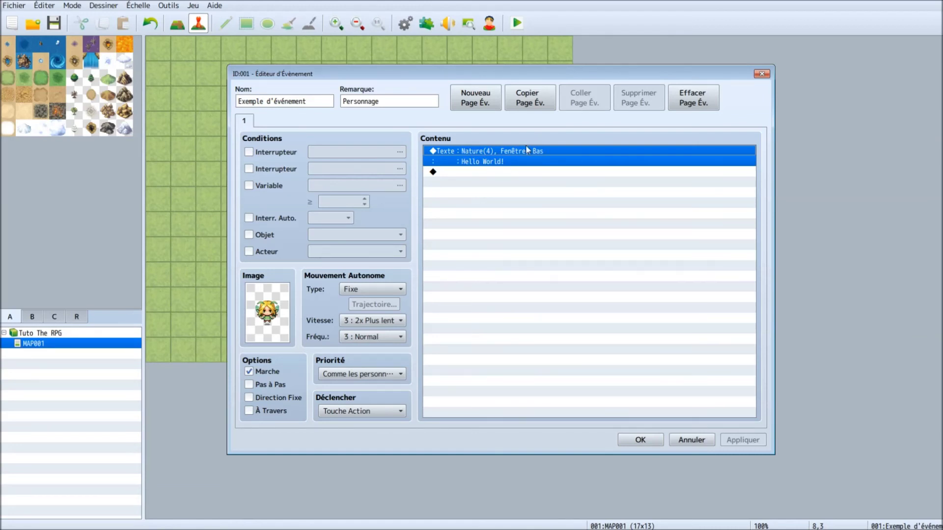
key(space)
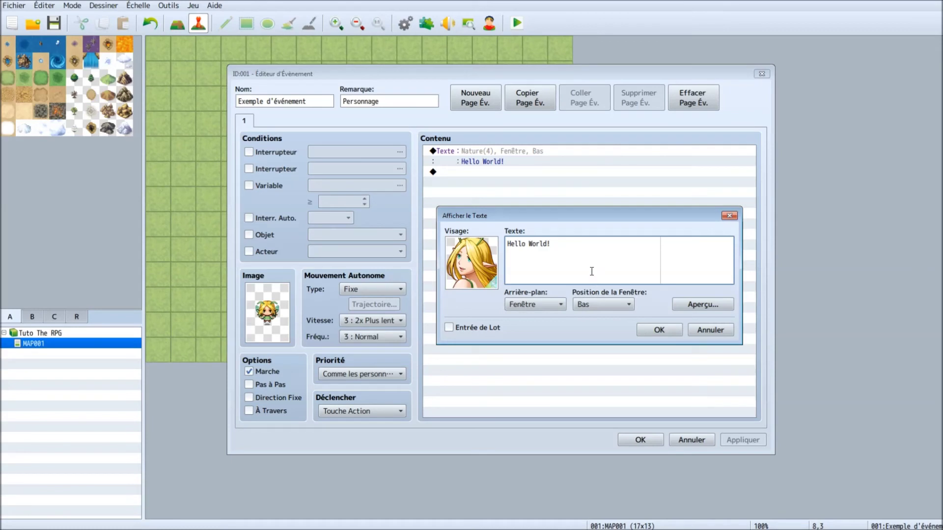
mouse_move(591, 244)
triple_click(509, 245)
key(ctrl+c)
click(589, 252)
click(579, 245)
key(ctrl+v)
key(ctrl+v)
key(ctrl+v)
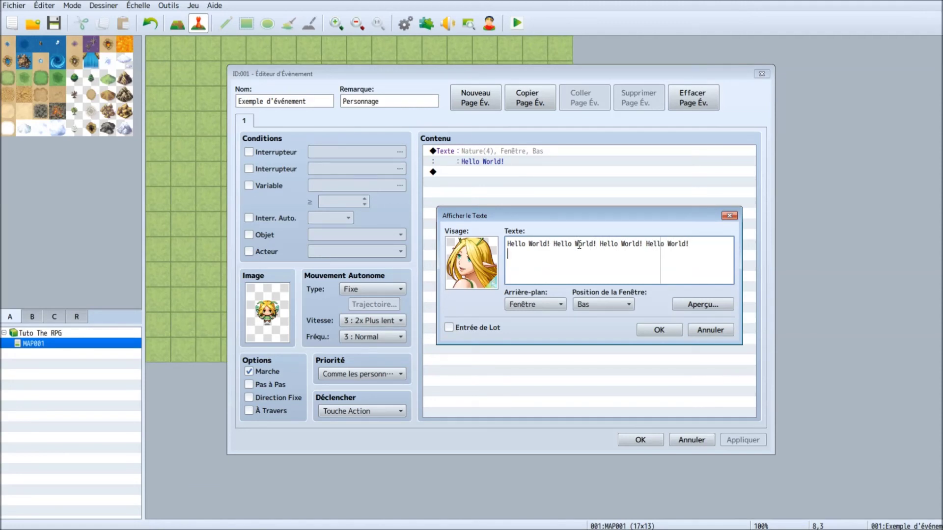
key(ctrl+v)
key(ctrl+v)
key(ctrl+v)
key(ctrl+v)
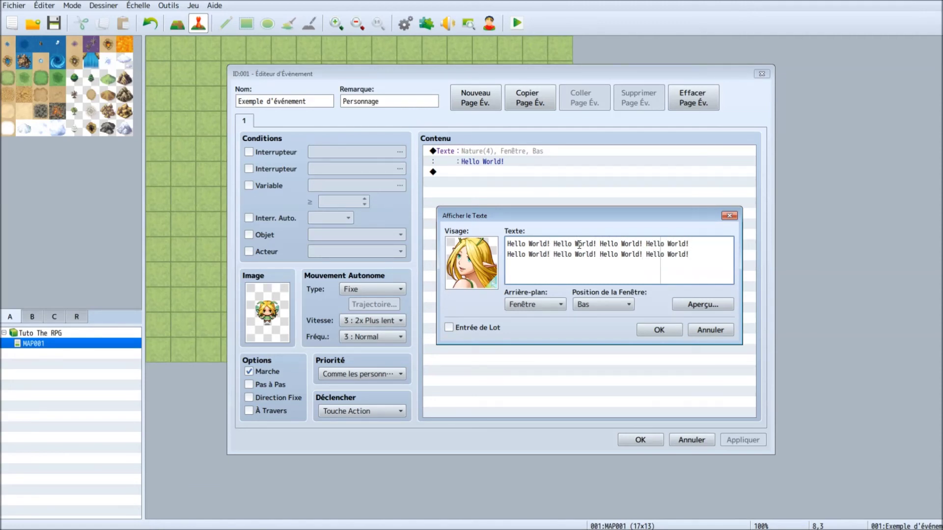
- Preview the longer message with its face image, then set the face to (Aucun) and preview it again
click(703, 305)
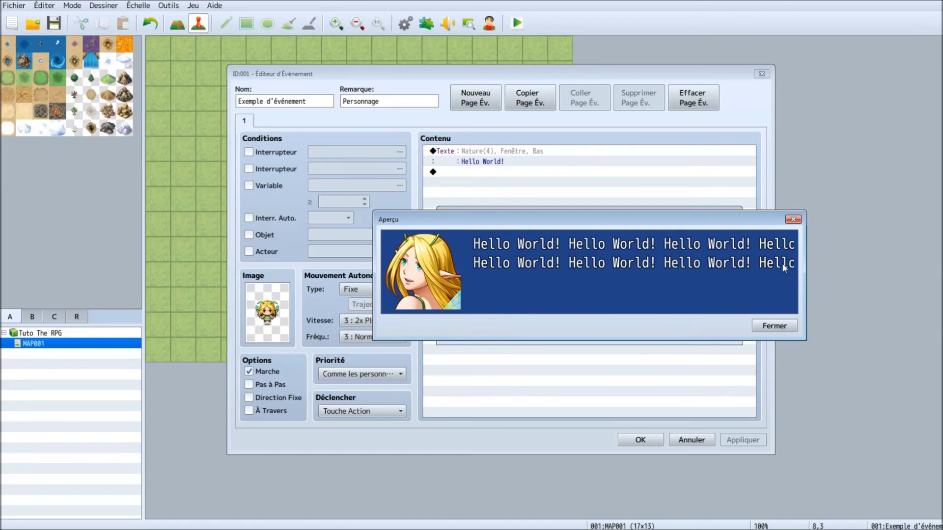
click(774, 327)
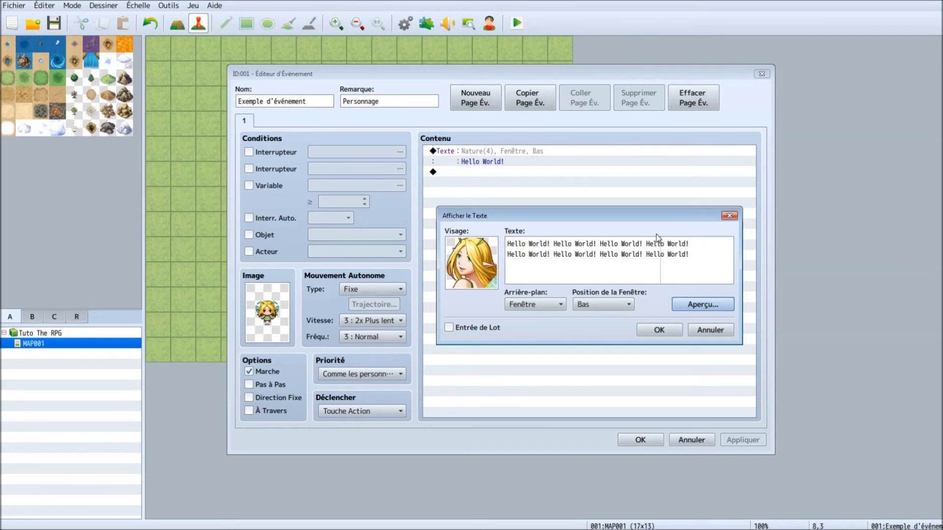
double_click(476, 272)
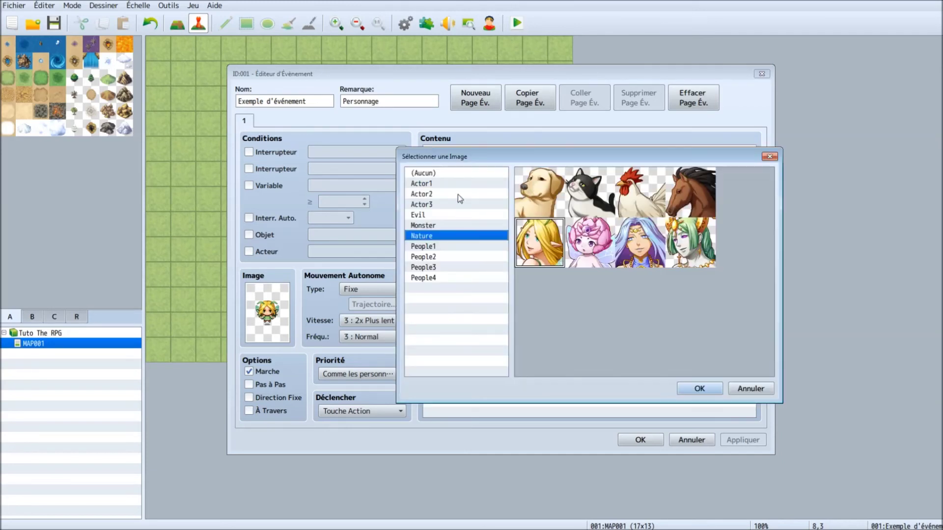
click(431, 173)
click(690, 392)
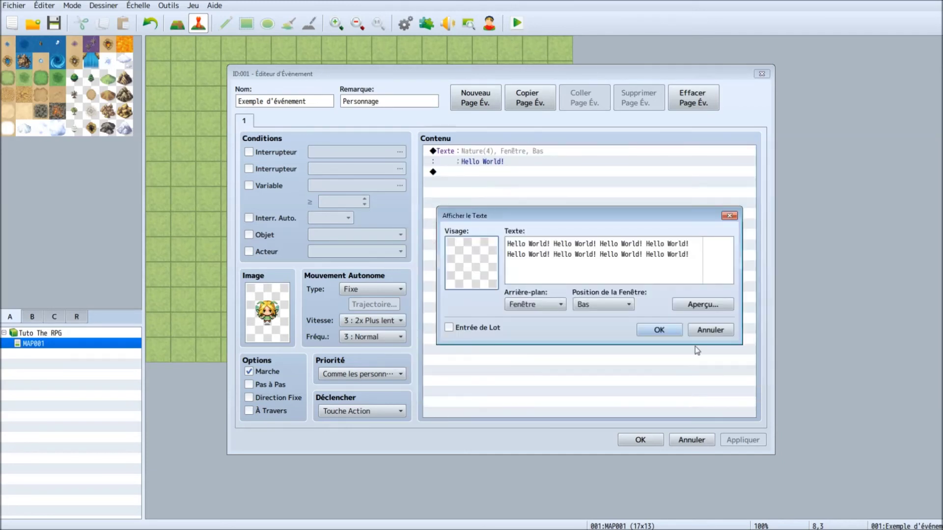
click(702, 306)
click(775, 326)
- Set the message's face image back to the blonde fairy portrait from the Nature set
double_click(480, 263)
click(442, 204)
click(445, 225)
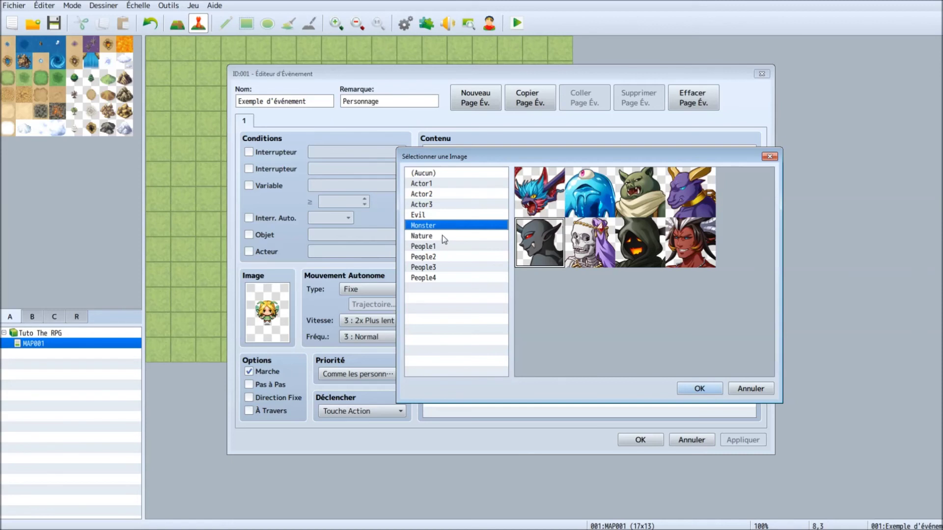
click(442, 234)
click(696, 389)
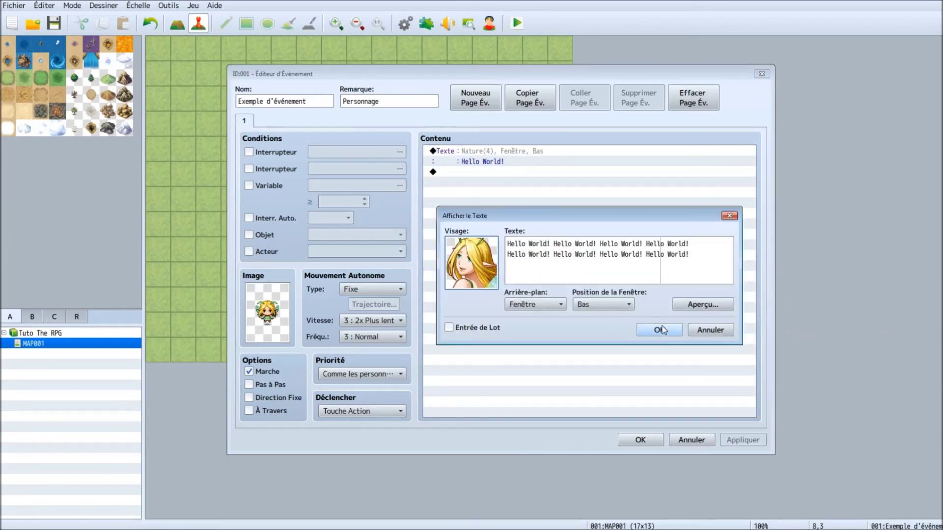
- Break the message text into lines of at most three "Hello World!" each
click(644, 244)
key(Return)
click(639, 255)
key(Delete)
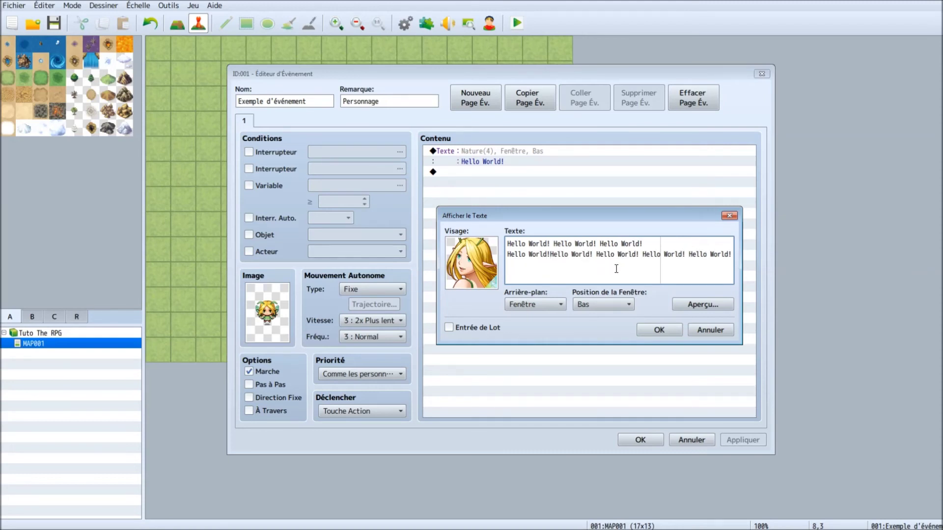
click(647, 255)
key(Return)
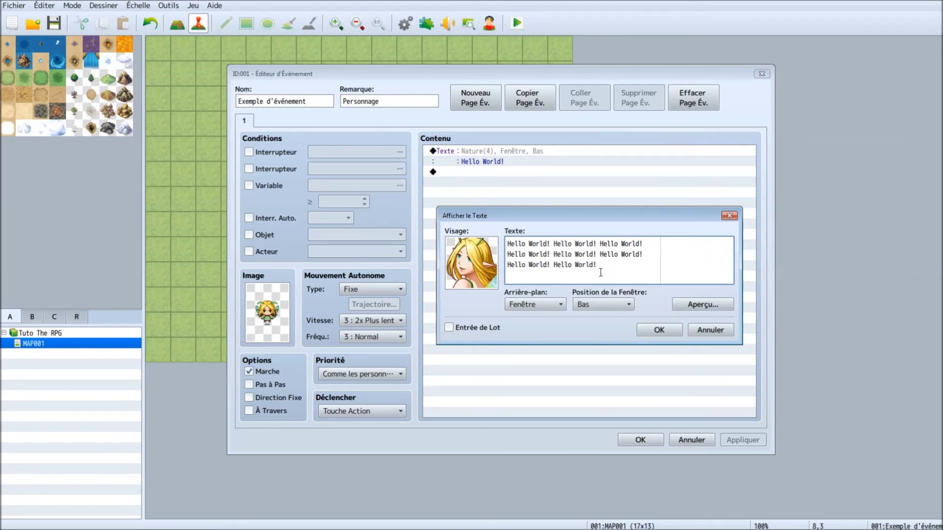
- Complete the third line, add a fourth with three "Hello World!" and confirm the text command
key(ctrl+v)
key(Return)
key(ctrl+v)
key(ctrl+v)
key(ctrl+v)
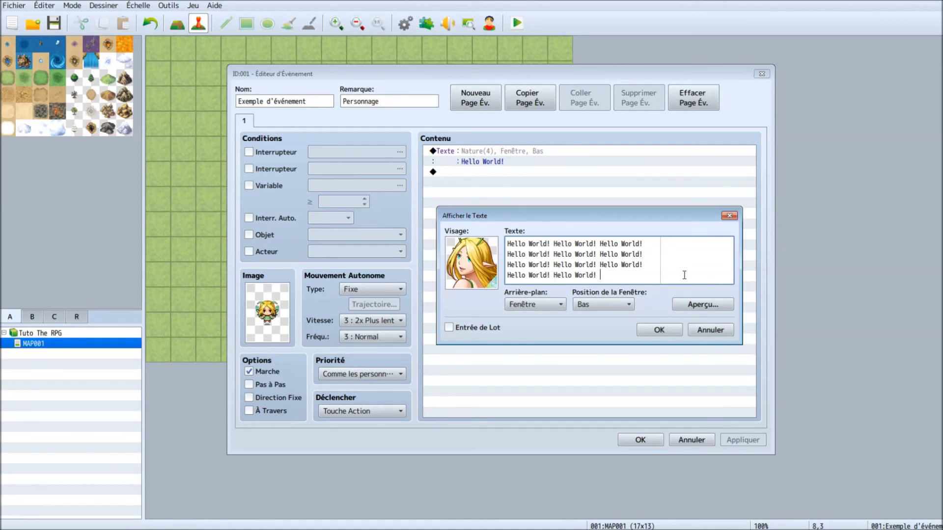
key(ctrl+Return)
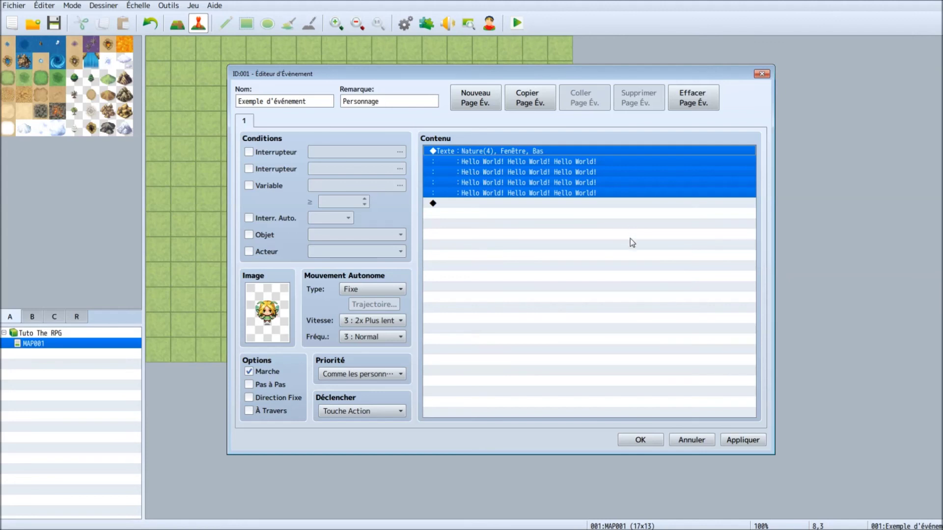
- Enable Entrée de Lot for the message, duplicate its four lines of text and confirm the command
double_click(543, 193)
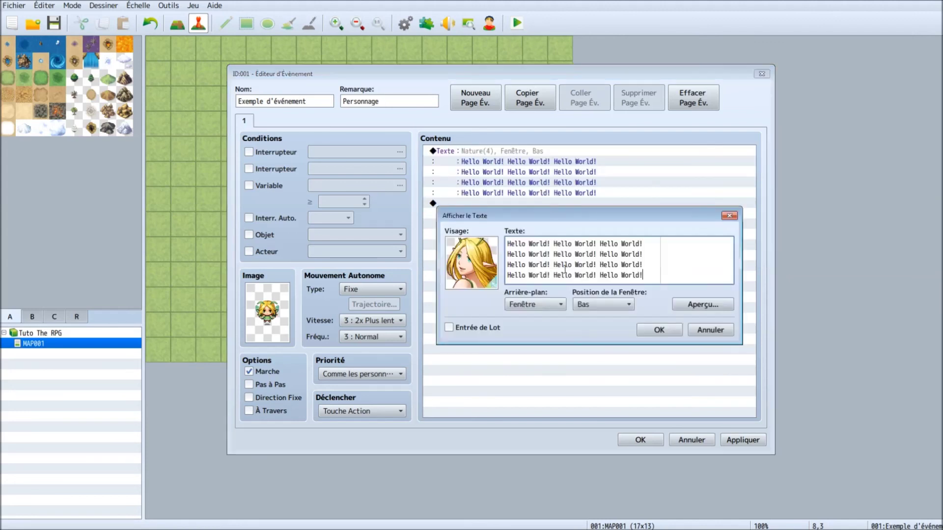
click(474, 326)
drag(644, 275, 507, 244)
click(654, 275)
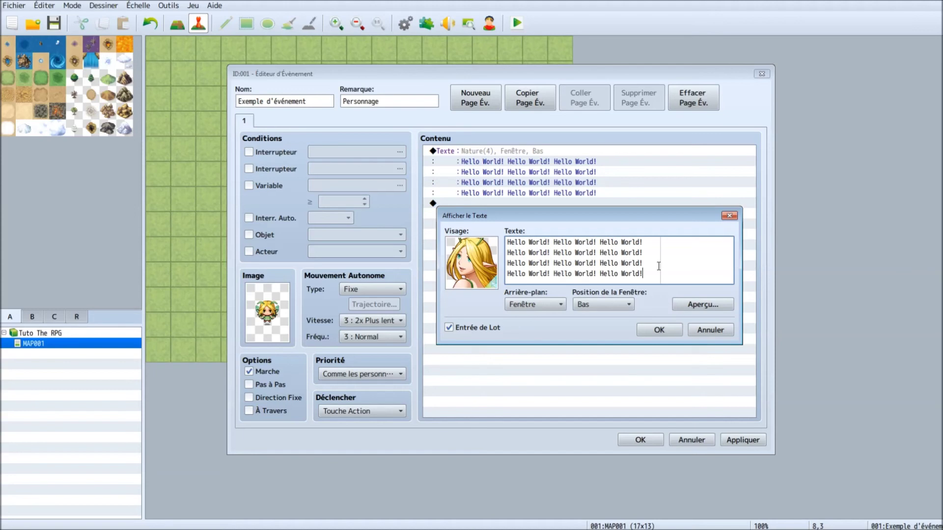
click(659, 330)
- Select each of the two text commands in turn, apply the event's changes and close the event editor
click(521, 214)
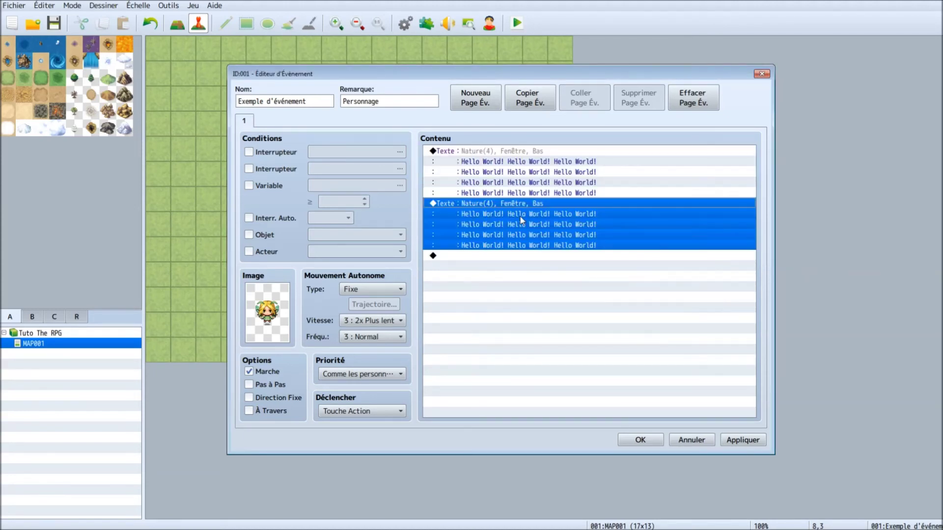
click(523, 195)
click(553, 245)
click(743, 440)
click(640, 441)
- Save the project, launch a new playtest and walk up to the fairy to start her longer message
click(521, 29)
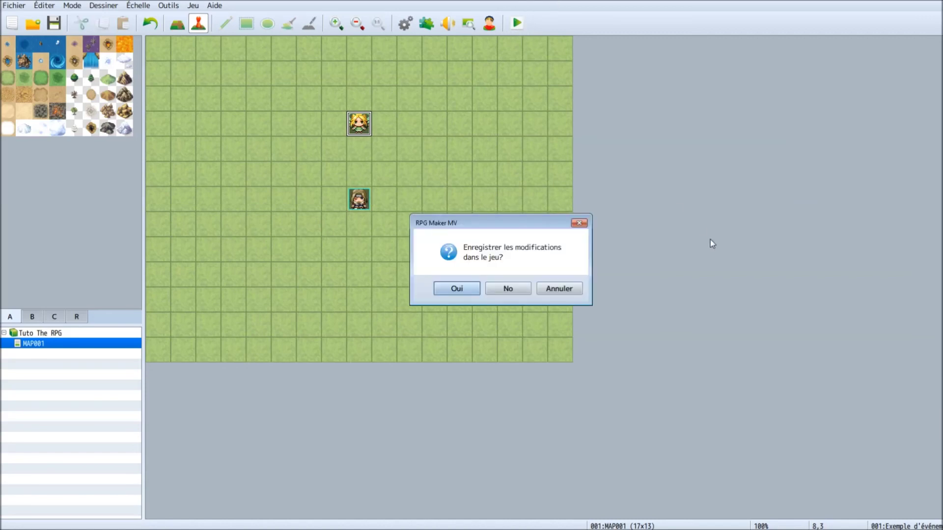
click(459, 290)
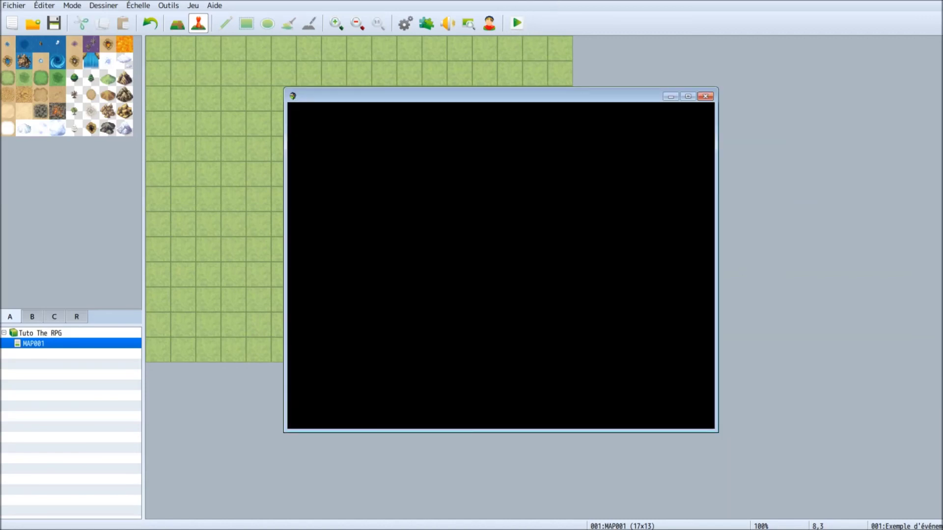
key(Up)
key(Up)
key(Return)
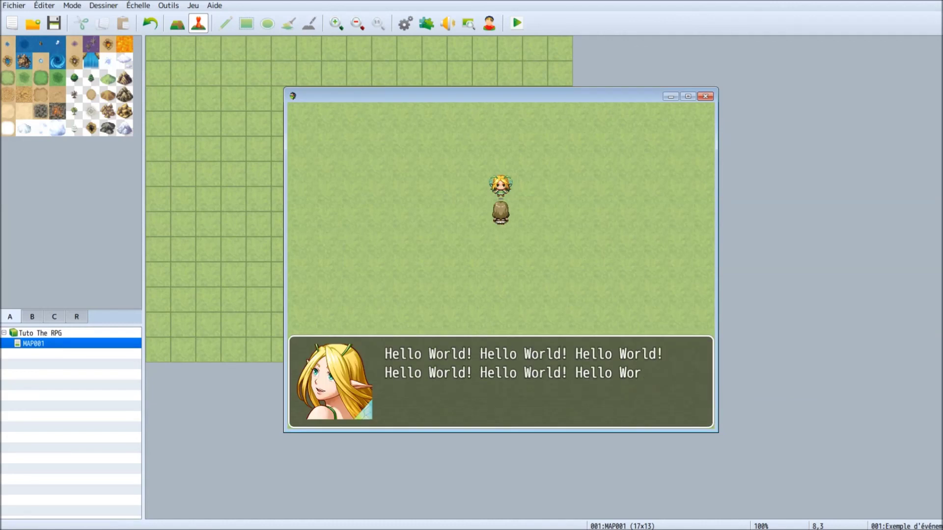
- Advance through the fairy's two message pages, replay the dialogue and read it to the end
key(Return)
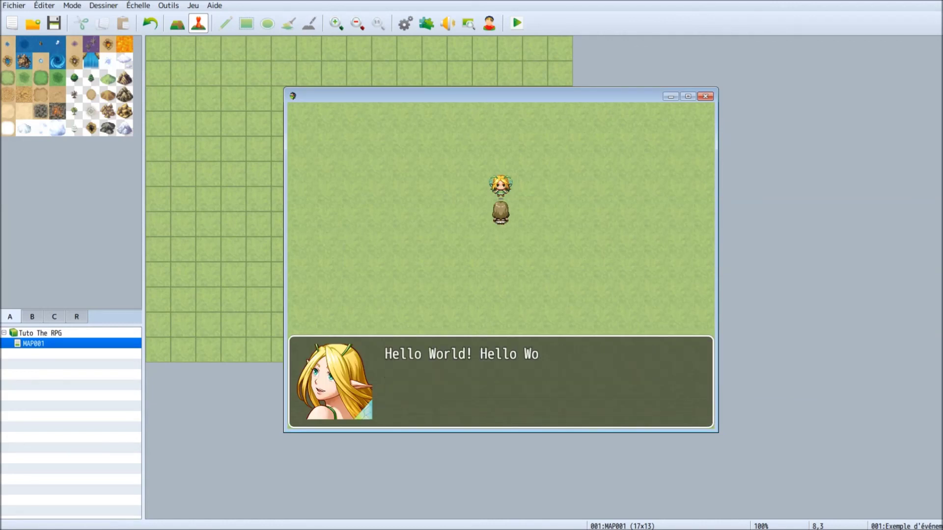
key(Return)
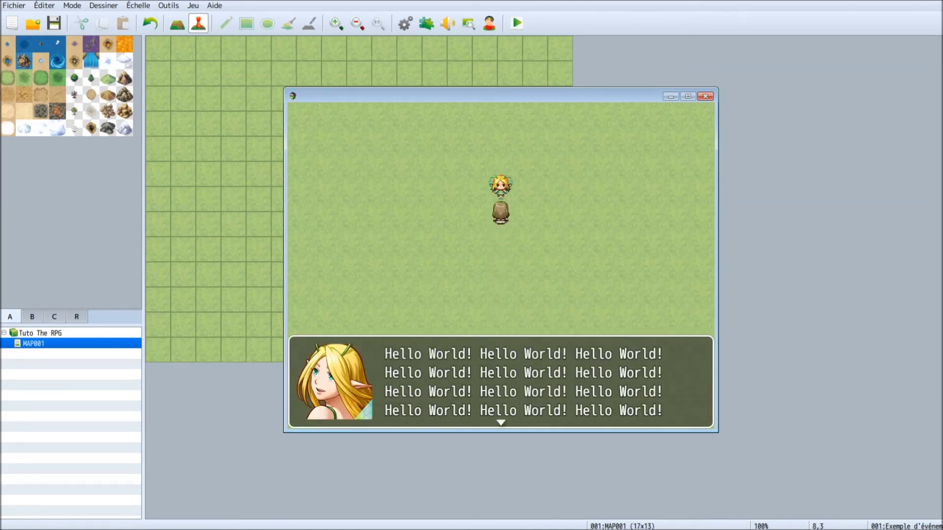
key(Return)
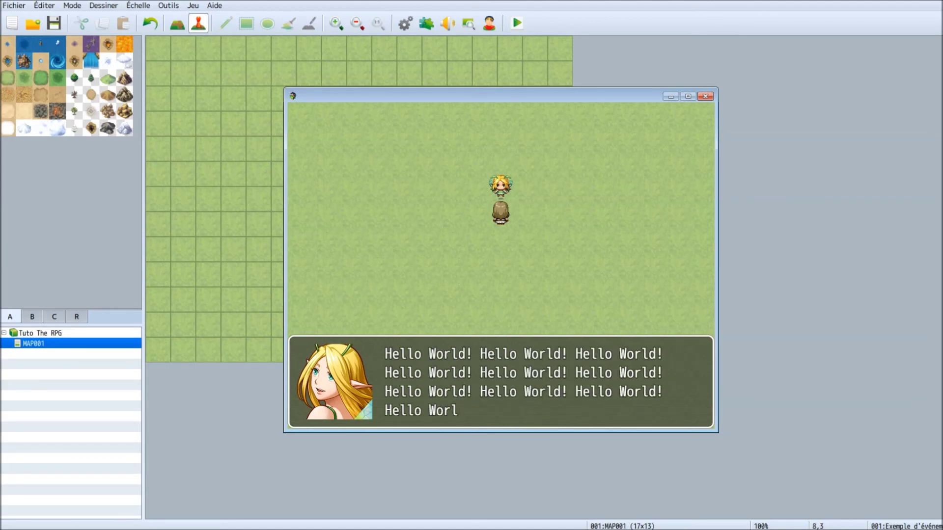
key(Return)
- Walk the hero around the map away from the fairy and close the playtest window
key(Down)
key(Down)
key(Left)
key(Left)
key(Left)
key(Up)
key(Up)
key(Right)
key(Right)
key(Up)
key(Up)
key(Up)
key(Up)
key(Right)
key(Down)
click(705, 96)
key(Up)
key(Left)
key(Left)
key(Down)
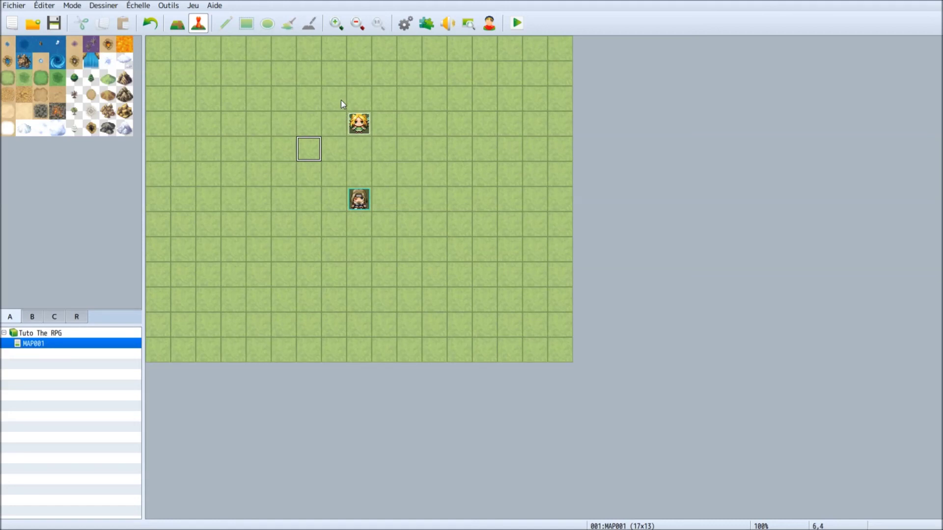
- Open the fairy's event, examine the options of the Afficher les Choix command and cancel without adding it
double_click(359, 123)
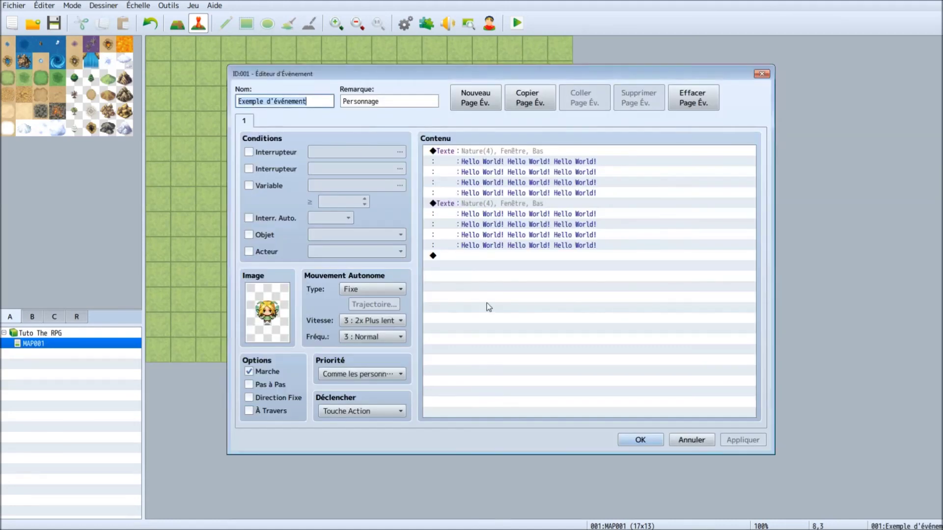
double_click(504, 257)
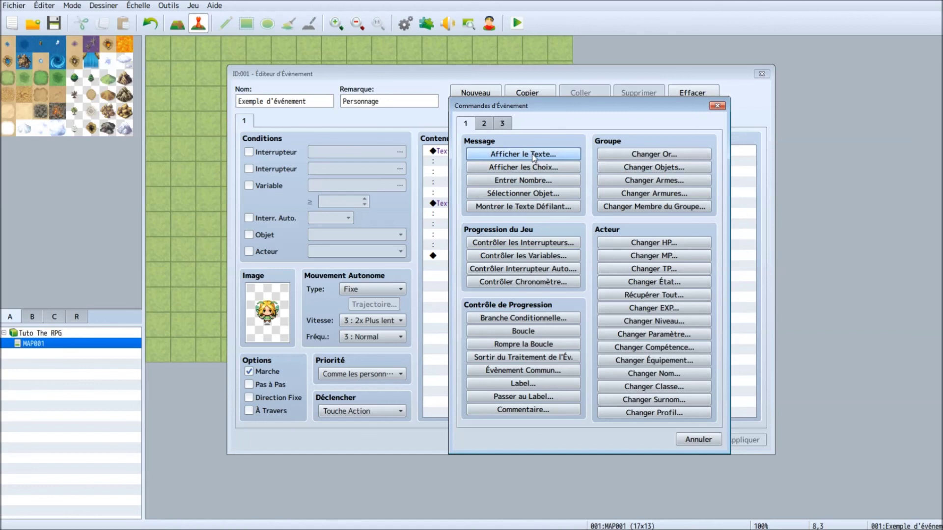
click(572, 168)
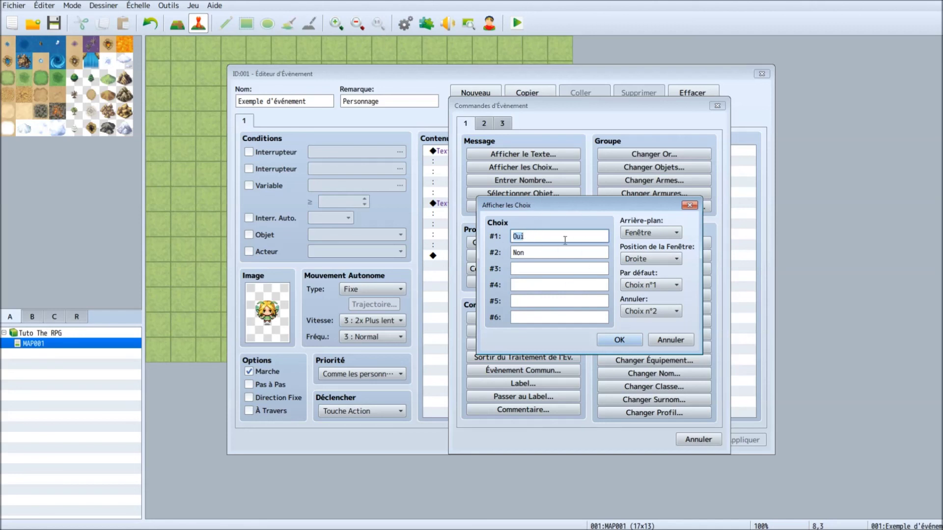
click(670, 343)
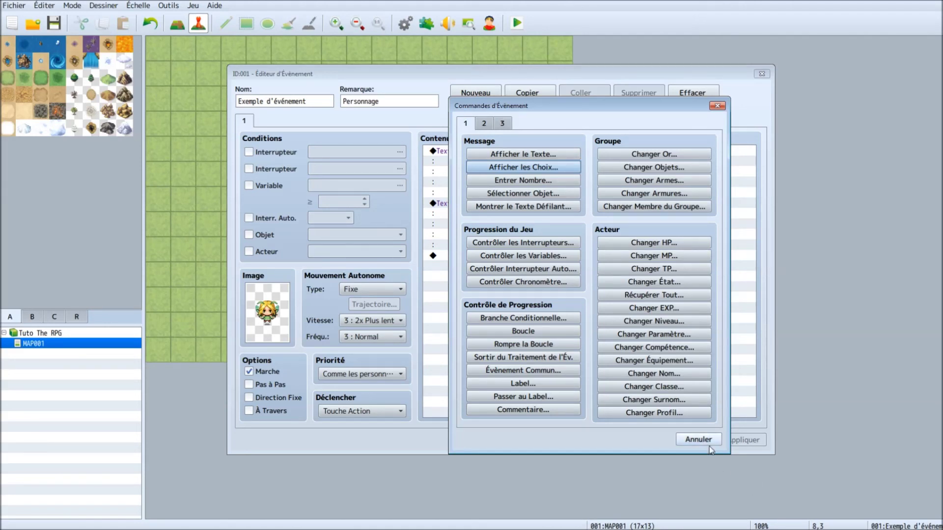
click(697, 439)
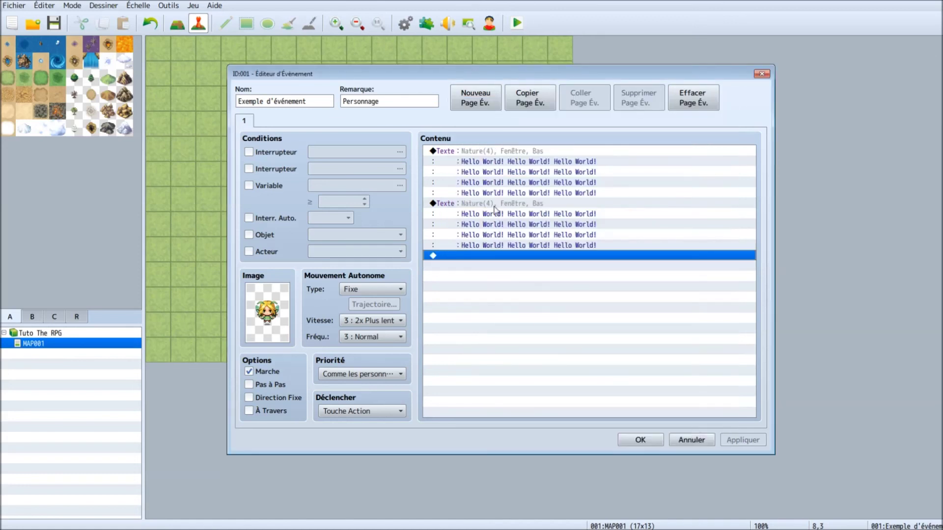
- View the event command list once more without adding a command and close the fairy's event editor
double_click(549, 255)
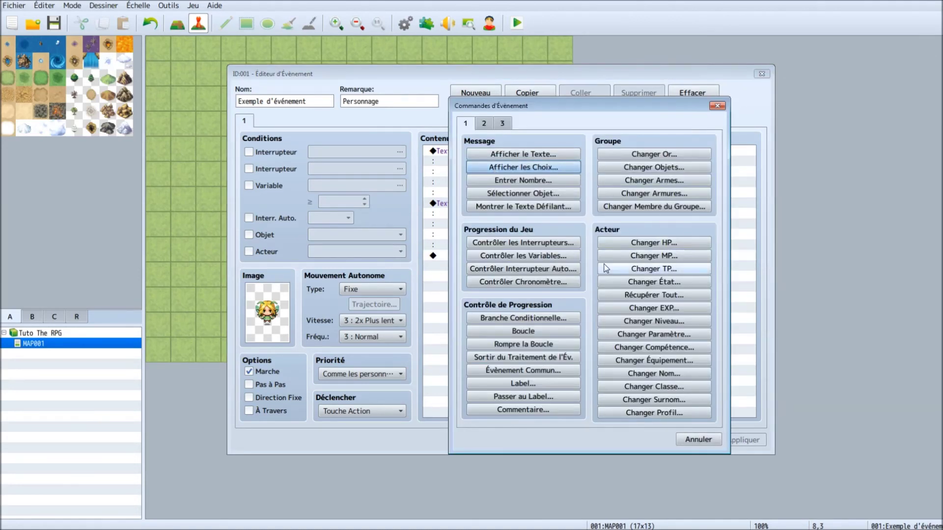
click(698, 440)
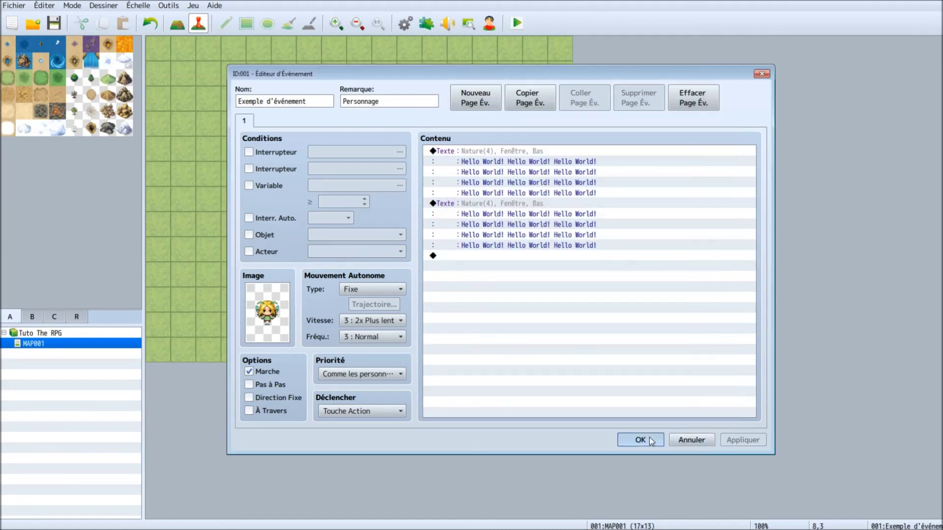
click(640, 440)
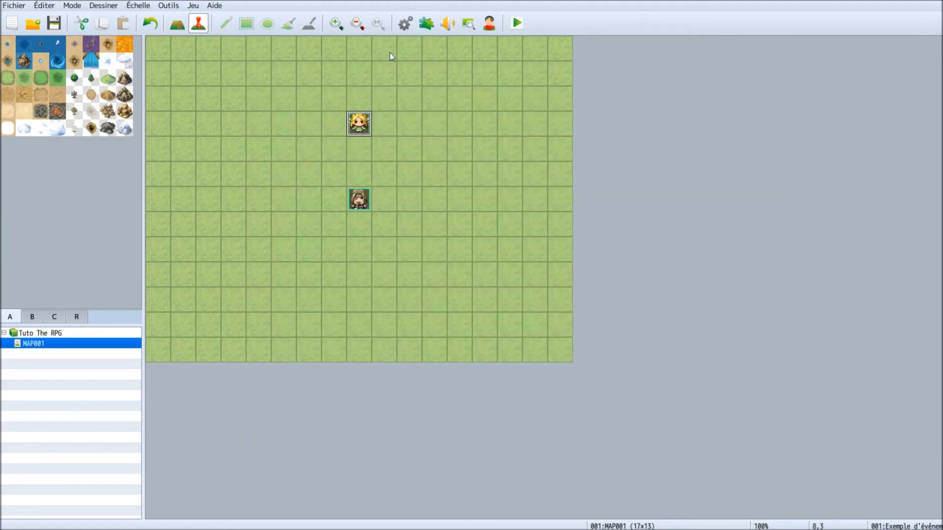
- Open the database's Acteurs section and examine the shield, head and body slots of actor 0006's initial equipment
click(406, 23)
click(236, 97)
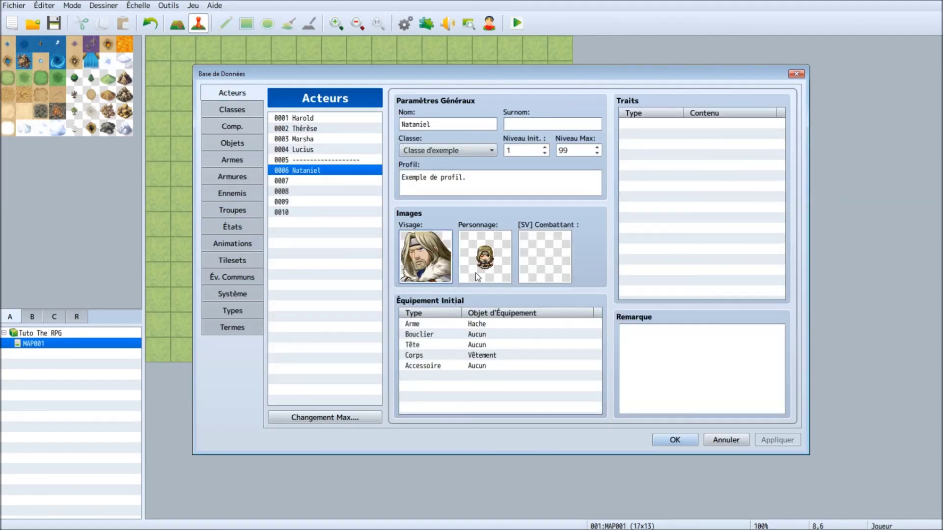
click(461, 334)
click(465, 345)
click(468, 355)
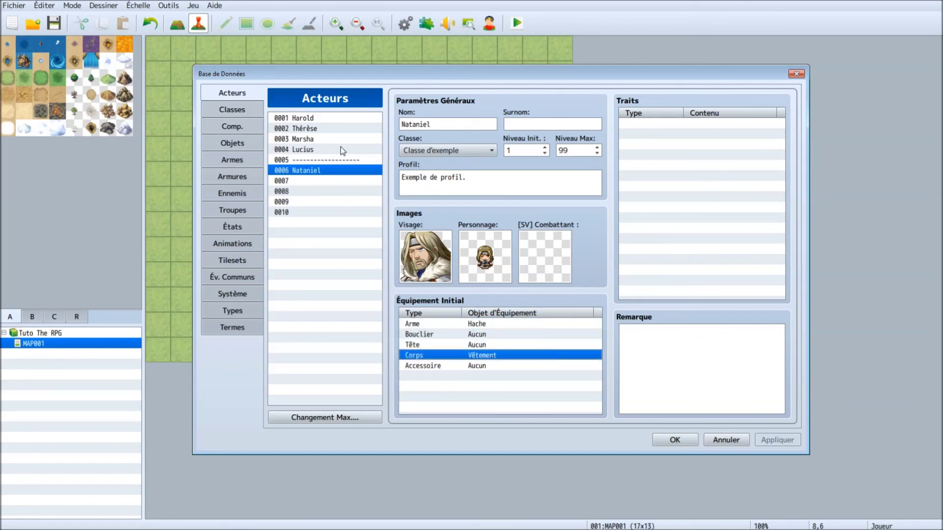
- Review the Casque, Bague and Vêtement armour entries and the Armes section, and close the database
click(234, 144)
click(232, 177)
click(305, 129)
click(322, 149)
click(294, 139)
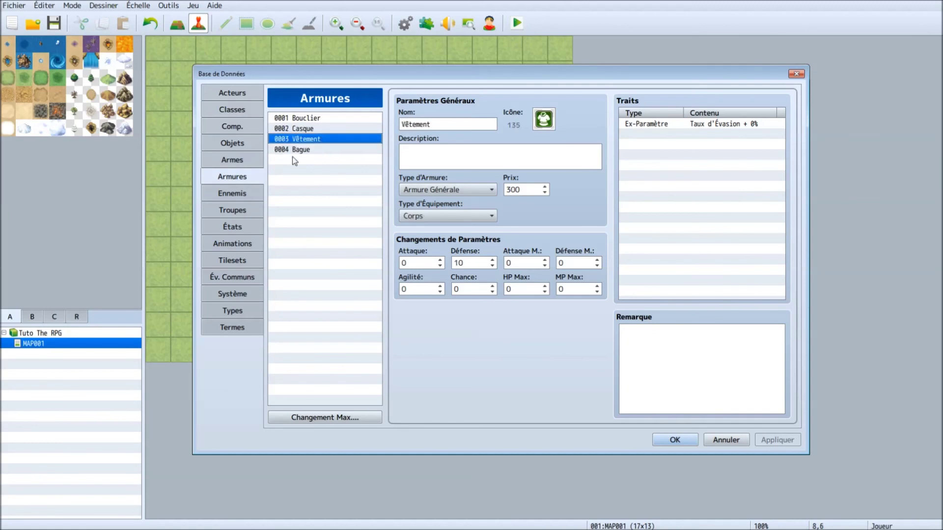
click(242, 163)
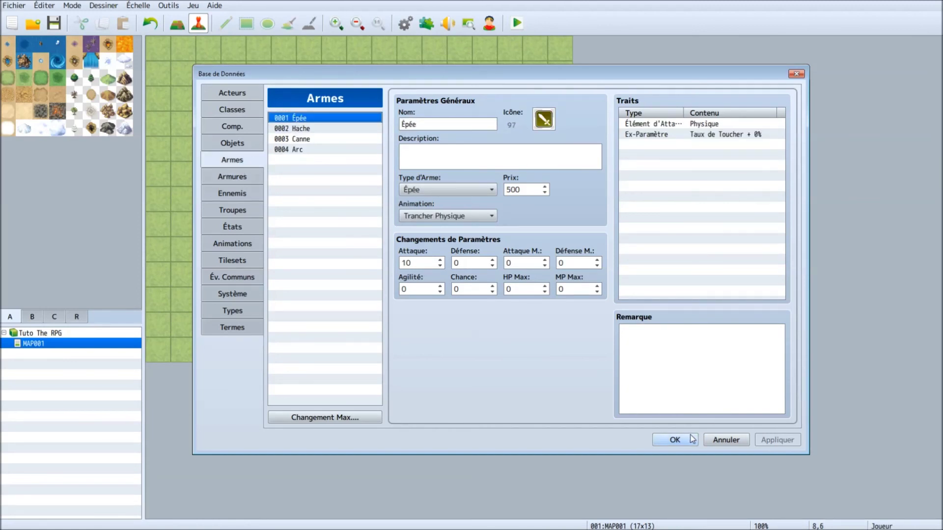
click(692, 438)
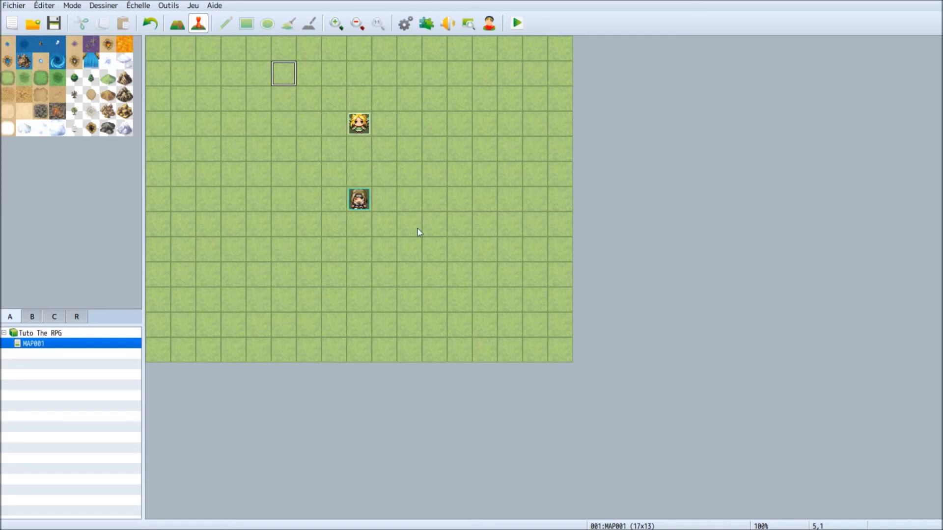
click(559, 352)
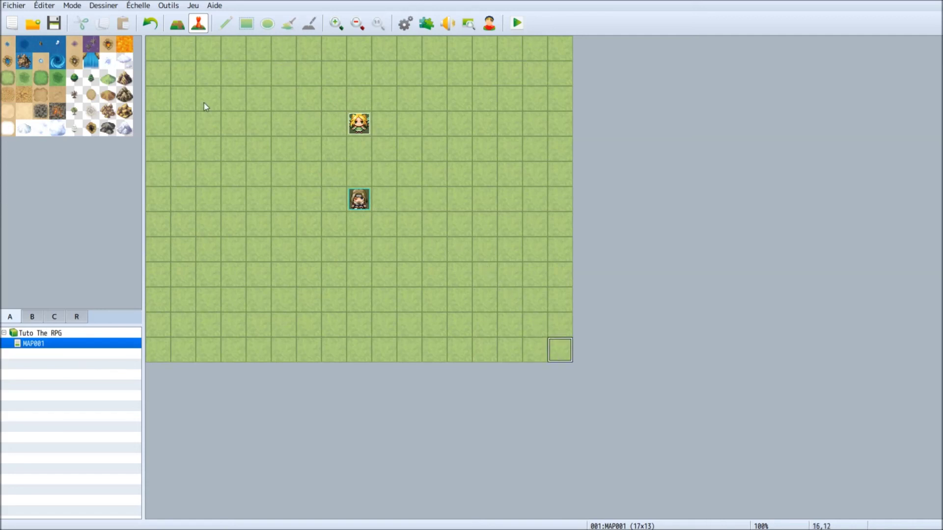